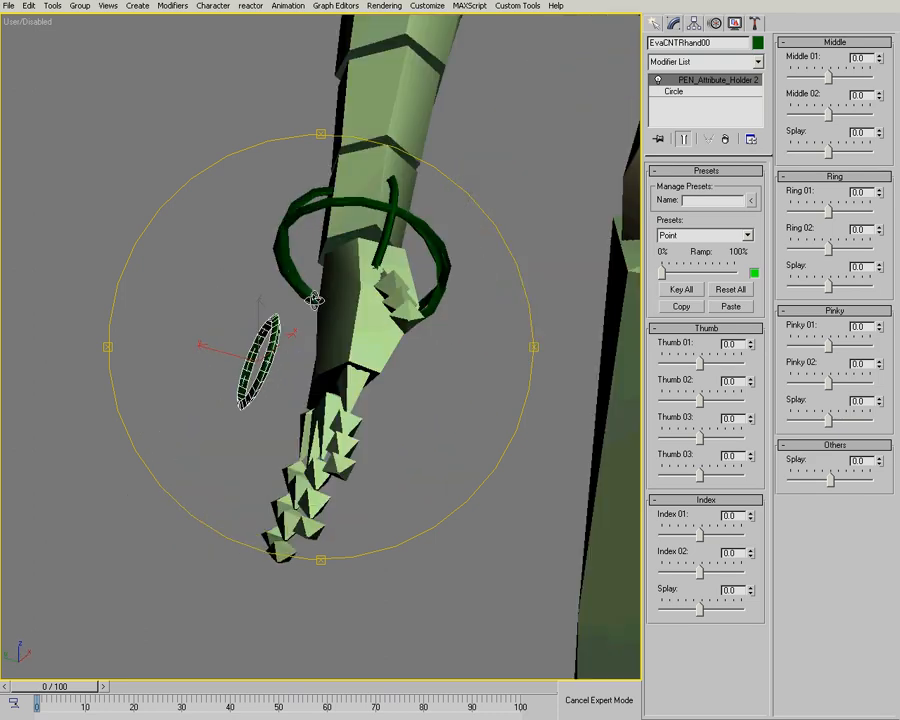
Step: Select the palm bone of the hand rig and disable its Edit Mesh modifier
{"action": "middle_click_drag", "start_coordinate": [371, 302], "coordinate": [362, 306], "text": "alt"}
{"action": "left_click", "coordinate": [342, 308]}
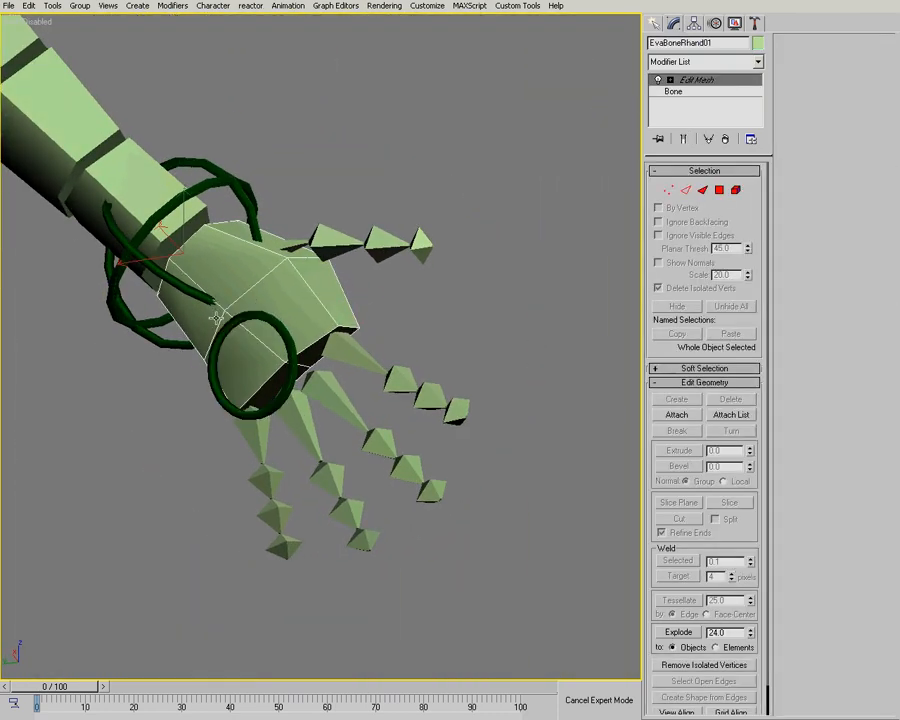
{"action": "left_click", "coordinate": [658, 80]}
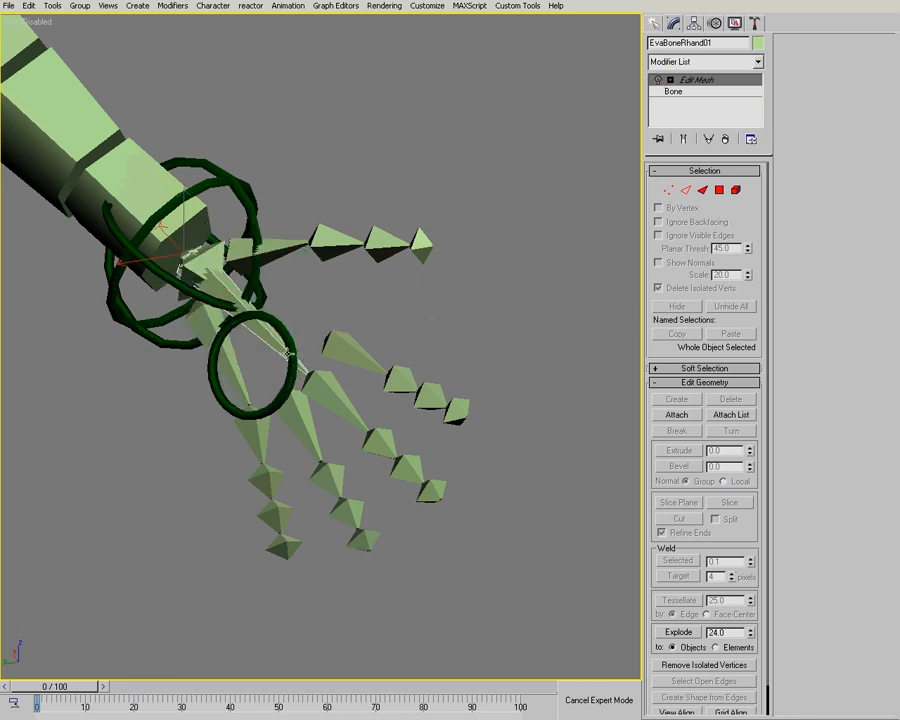
Step: Examine the hand skeleton by selecting the palm, thumb and finger base bones one after another
{"action": "middle_click_drag", "start_coordinate": [300, 374], "coordinate": [312, 335], "text": "alt"}
{"action": "middle_click_drag", "start_coordinate": [249, 364], "coordinate": [301, 302], "text": "alt"}
{"action": "left_click", "coordinate": [288, 323]}
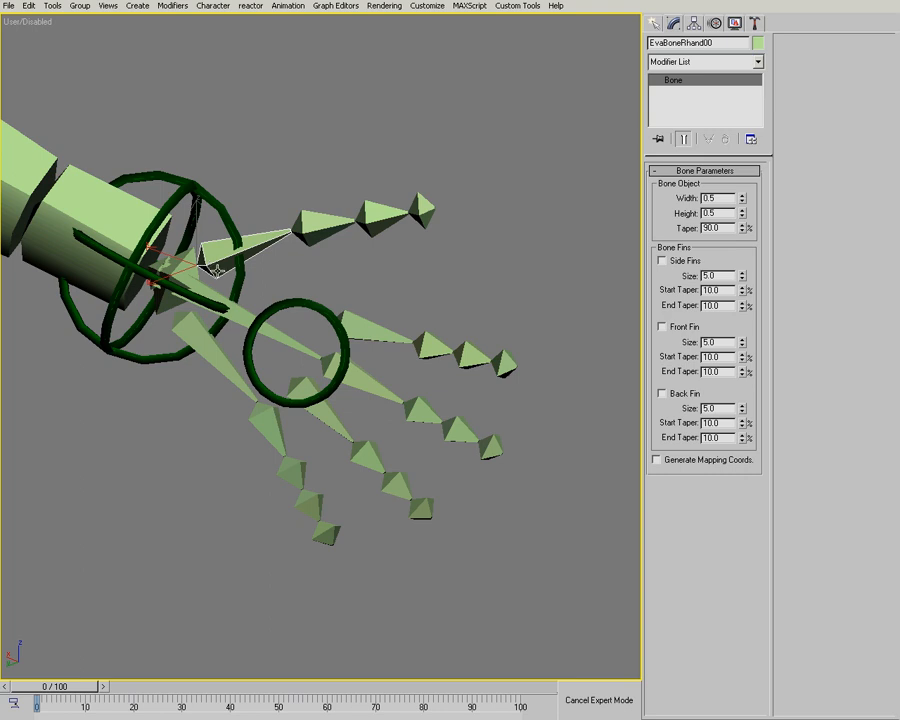
{"action": "middle_click_drag", "start_coordinate": [218, 280], "coordinate": [350, 322], "text": "alt"}
{"action": "left_click", "coordinate": [382, 327]}
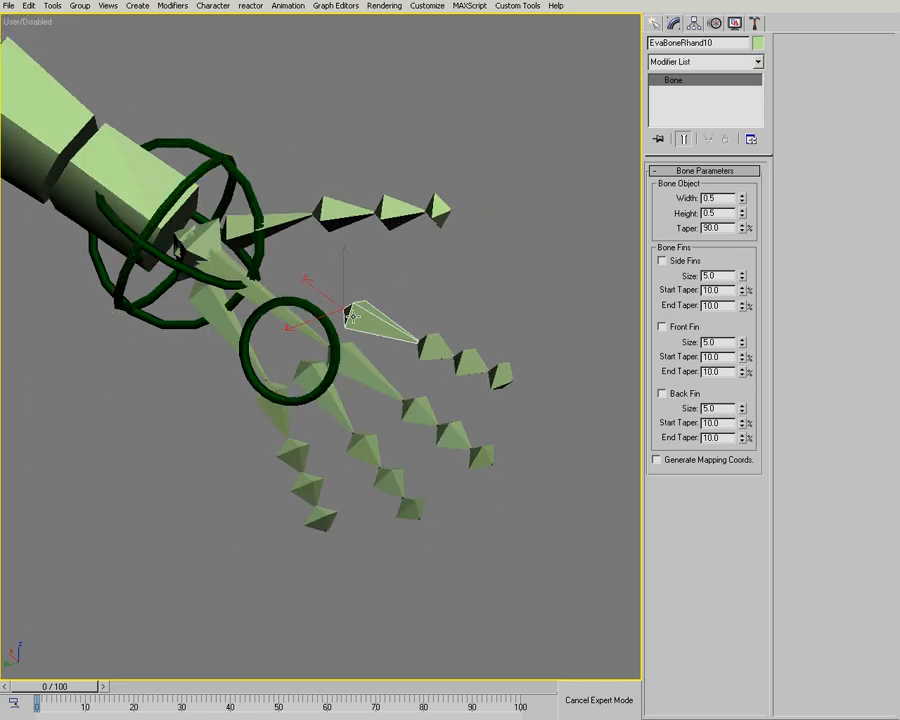
{"action": "mouse_move", "coordinate": [370, 328]}
{"action": "middle_mouse_down", "text": "alt"}
{"action": "mouse_move", "coordinate": [297, 283]}
{"action": "mouse_move", "coordinate": [346, 354]}
{"action": "mouse_move", "coordinate": [373, 330]}
{"action": "mouse_move", "coordinate": [376, 275]}
{"action": "mouse_move", "coordinate": [372, 297]}
{"action": "mouse_move", "coordinate": [380, 298]}
{"action": "mouse_move", "coordinate": [364, 356]}
{"action": "mouse_move", "coordinate": [321, 412]}
{"action": "mouse_move", "coordinate": [330, 390]}
{"action": "mouse_move", "coordinate": [326, 398]}
{"action": "mouse_move", "coordinate": [305, 361]}
{"action": "mouse_move", "coordinate": [301, 316]}
{"action": "mouse_move", "coordinate": [297, 346]}
{"action": "mouse_move", "coordinate": [275, 372]}
{"action": "mouse_move", "coordinate": [295, 331]}
{"action": "mouse_move", "coordinate": [303, 362]}
{"action": "mouse_move", "coordinate": [288, 375]}
{"action": "middle_mouse_up", "text": "alt"}
{"action": "left_click", "coordinate": [352, 364]}
{"action": "left_click", "coordinate": [268, 408]}
{"action": "left_click", "coordinate": [229, 362]}
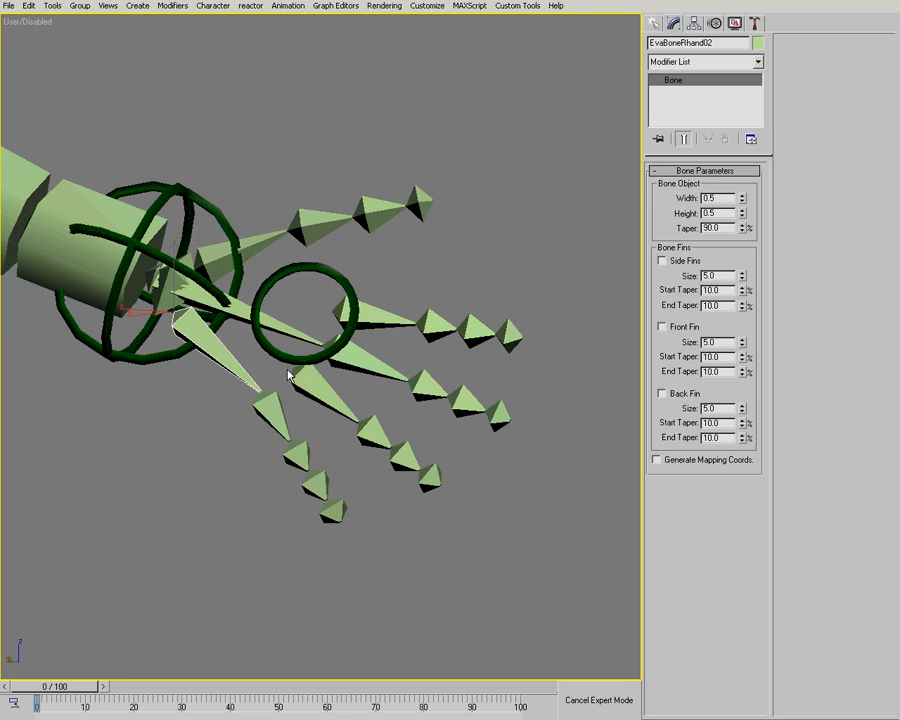
Step: Select the round hand control EvaCNTRhand00 and set the reference coordinate system to Local
{"action": "mouse_move", "coordinate": [287, 374]}
{"action": "middle_mouse_down", "text": "alt"}
{"action": "mouse_move", "coordinate": [227, 358]}
{"action": "mouse_move", "coordinate": [221, 346]}
{"action": "mouse_move", "coordinate": [311, 368]}
{"action": "mouse_move", "coordinate": [308, 380]}
{"action": "mouse_move", "coordinate": [240, 392]}
{"action": "mouse_move", "coordinate": [271, 408]}
{"action": "mouse_move", "coordinate": [300, 365]}
{"action": "middle_mouse_up", "text": "alt"}
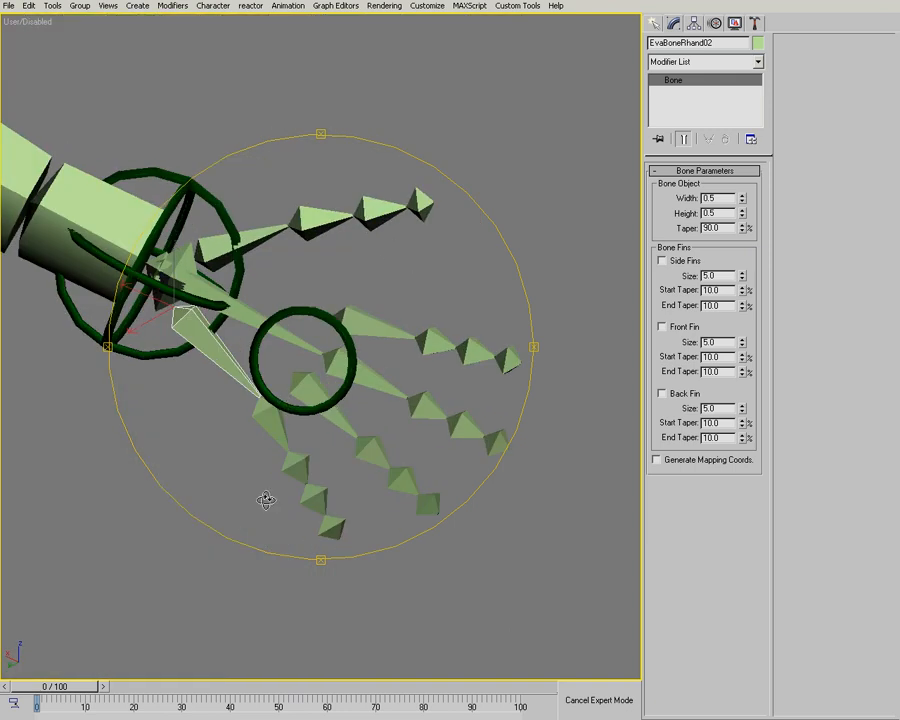
{"action": "middle_click_drag", "start_coordinate": [406, 347], "coordinate": [372, 320], "text": "alt"}
{"action": "left_click_drag", "start_coordinate": [371, 320], "coordinate": [376, 318]}
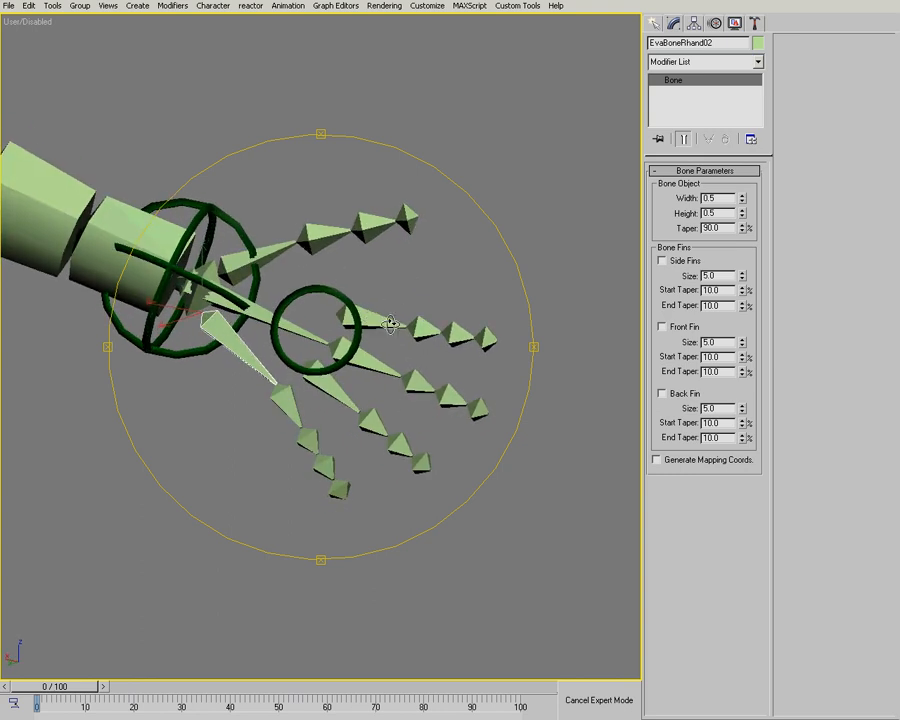
{"action": "left_click_drag", "start_coordinate": [344, 373], "coordinate": [341, 364]}
{"action": "right_click", "coordinate": [341, 364]}
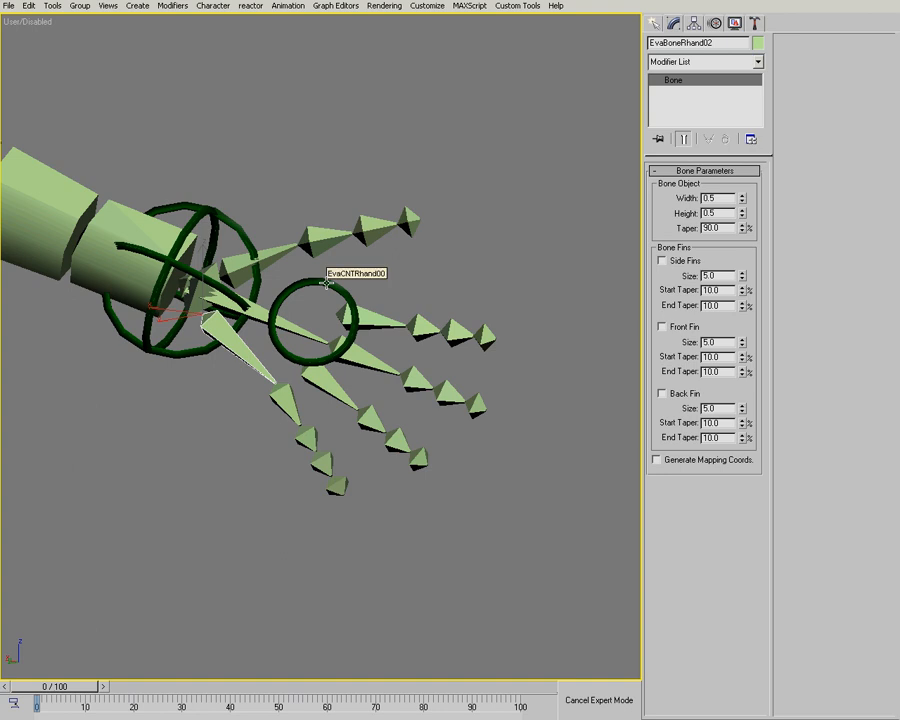
{"action": "left_click", "coordinate": [325, 283]}
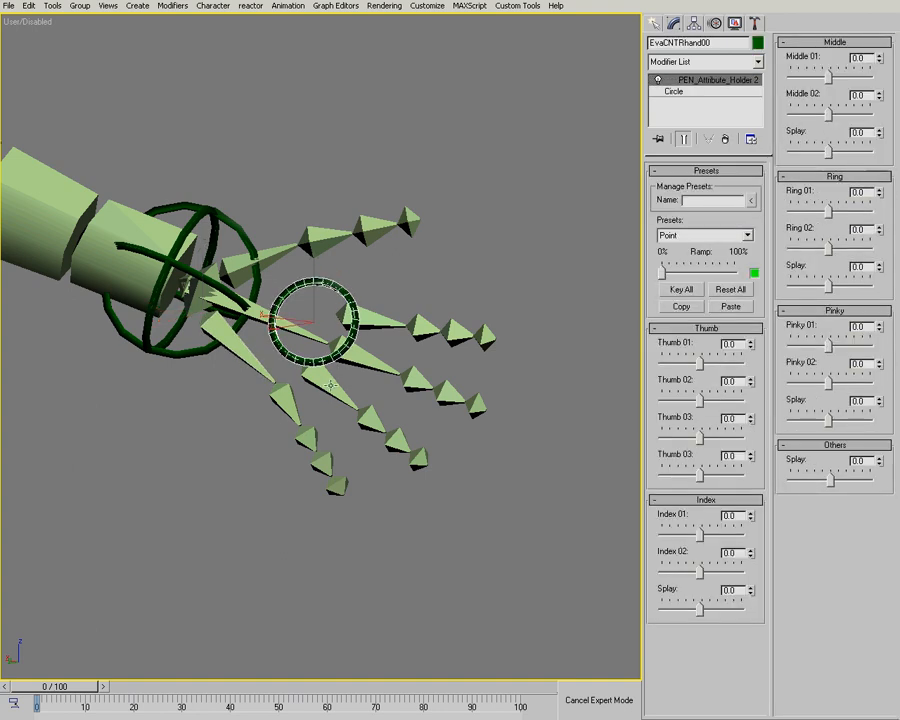
{"action": "right_click", "coordinate": [332, 386]}
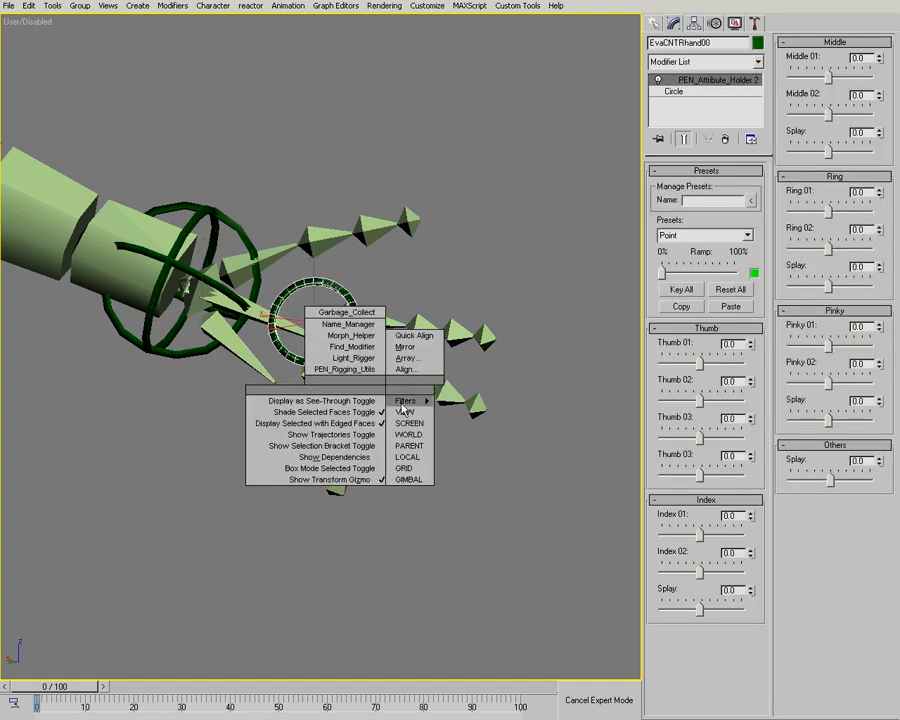
{"action": "left_click", "coordinate": [364, 456]}
Step: Bend the thumb with its custom attributes: Thumb 01 about 34, Thumb 02 about 50, first Thumb 03 about 0.8, second Thumb 03 about 48
{"action": "middle_click_drag", "start_coordinate": [367, 376], "coordinate": [327, 354], "text": "alt"}
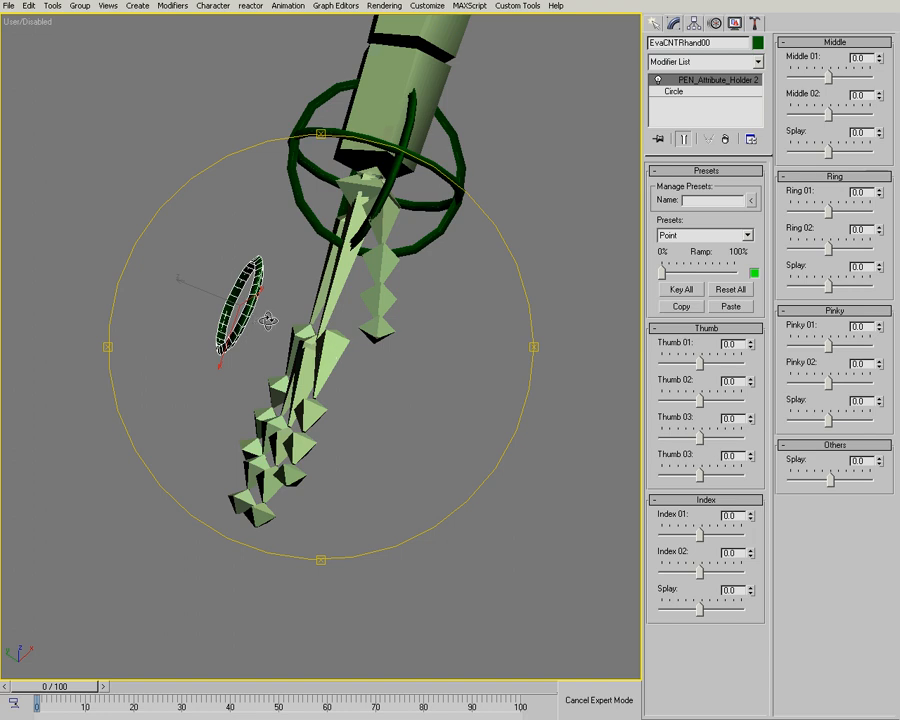
{"action": "middle_click_drag", "start_coordinate": [267, 318], "coordinate": [327, 336], "text": "alt"}
{"action": "middle_click_drag", "start_coordinate": [370, 440], "coordinate": [356, 368], "text": "alt"}
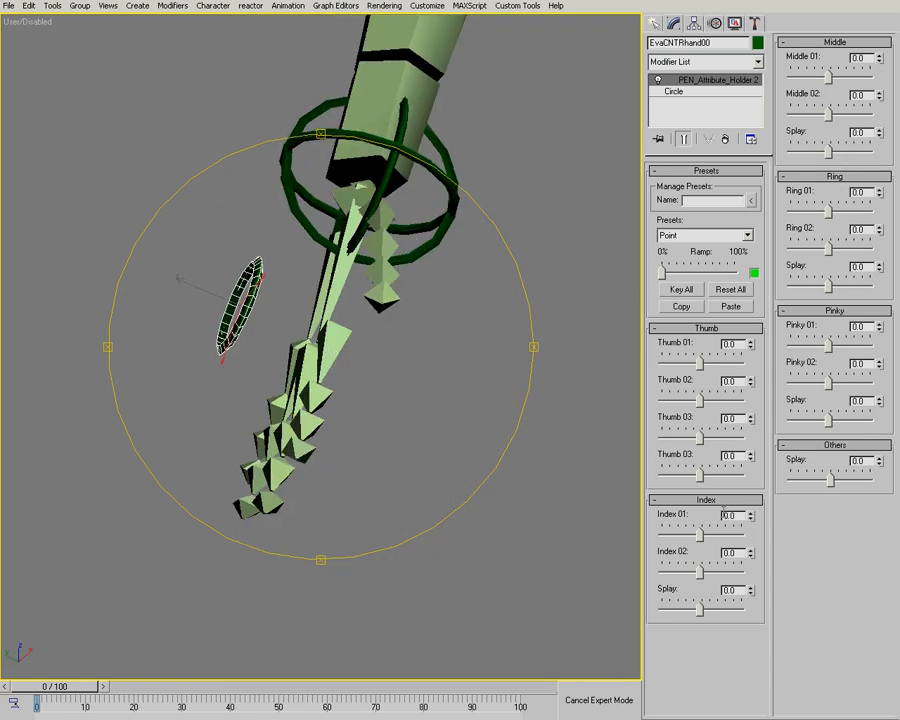
{"action": "middle_click_drag", "start_coordinate": [398, 392], "coordinate": [440, 326], "text": "alt"}
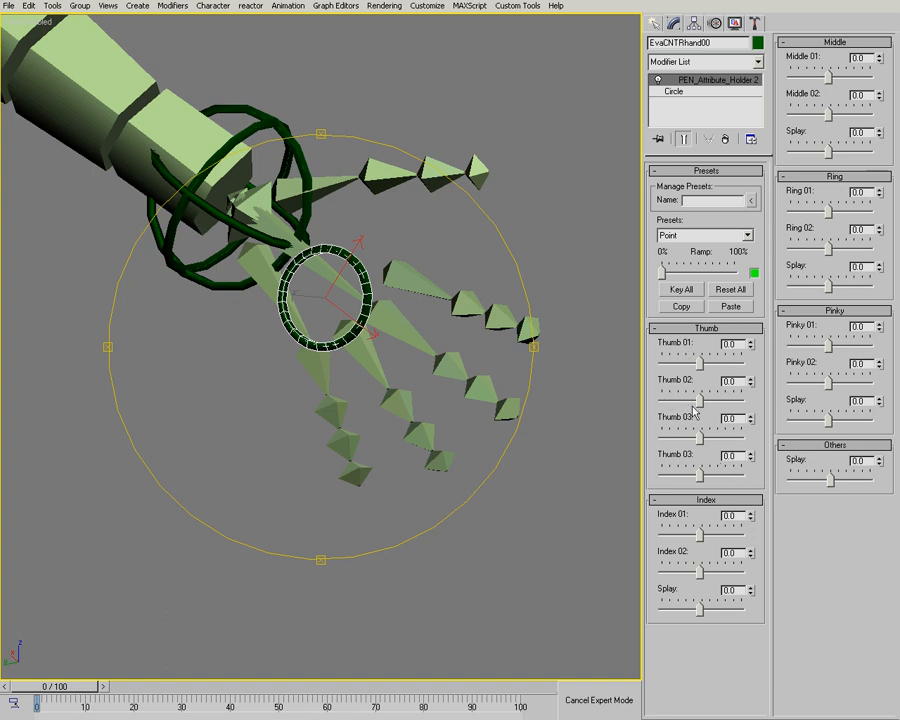
{"action": "middle_click_drag", "start_coordinate": [486, 364], "coordinate": [438, 378], "text": "alt"}
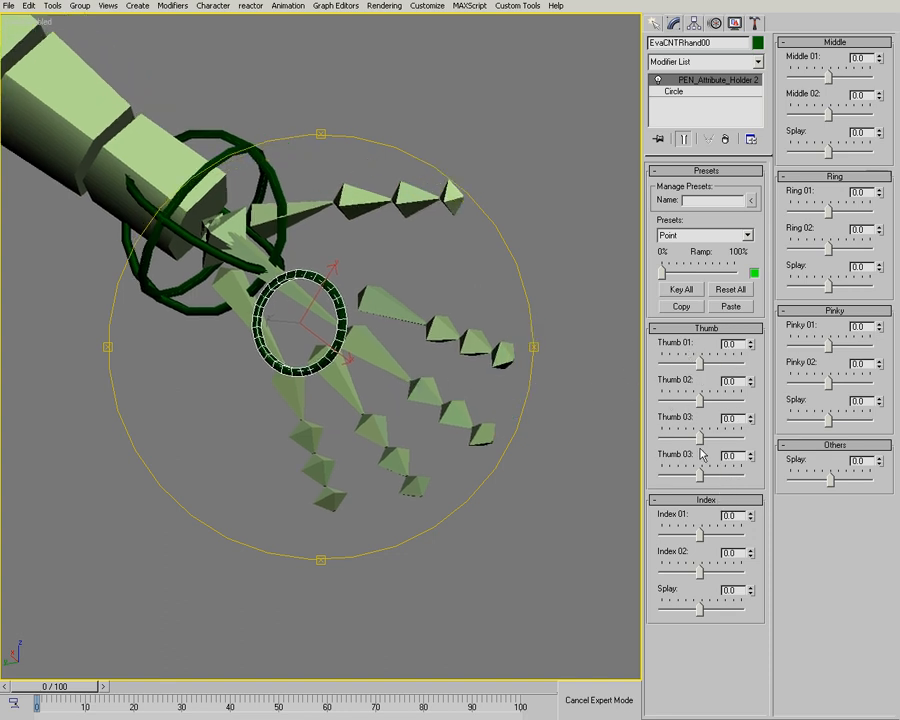
{"action": "left_click_drag", "start_coordinate": [700, 402], "coordinate": [707, 438]}
{"action": "middle_click_drag", "start_coordinate": [341, 338], "coordinate": [236, 357], "text": "alt"}
{"action": "middle_click_drag", "start_coordinate": [356, 373], "coordinate": [300, 345]}
{"action": "left_click_drag", "start_coordinate": [701, 363], "coordinate": [701, 363]}
{"action": "left_click_drag", "start_coordinate": [706, 473], "coordinate": [720, 472]}
{"action": "left_click_drag", "start_coordinate": [704, 369], "coordinate": [698, 437]}
Step: Curl the index finger by setting Index 01 to about 28 and Index 02 to about 66
{"action": "middle_click_drag", "start_coordinate": [318, 342], "coordinate": [332, 322], "text": "alt"}
{"action": "left_click_drag", "start_coordinate": [702, 540], "coordinate": [727, 568]}
{"action": "middle_click_drag", "start_coordinate": [514, 466], "coordinate": [344, 304], "text": "alt"}
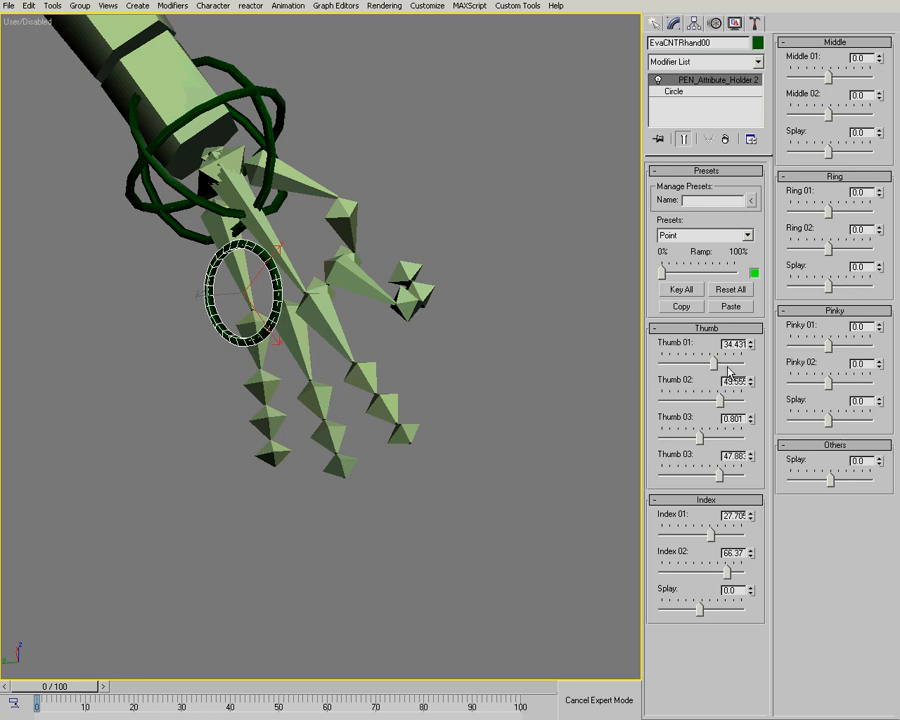
Step: Apply the Point preset to the hand control by ramping it fully to 100%
{"action": "left_click", "coordinate": [747, 235]}
{"action": "left_click", "coordinate": [749, 237]}
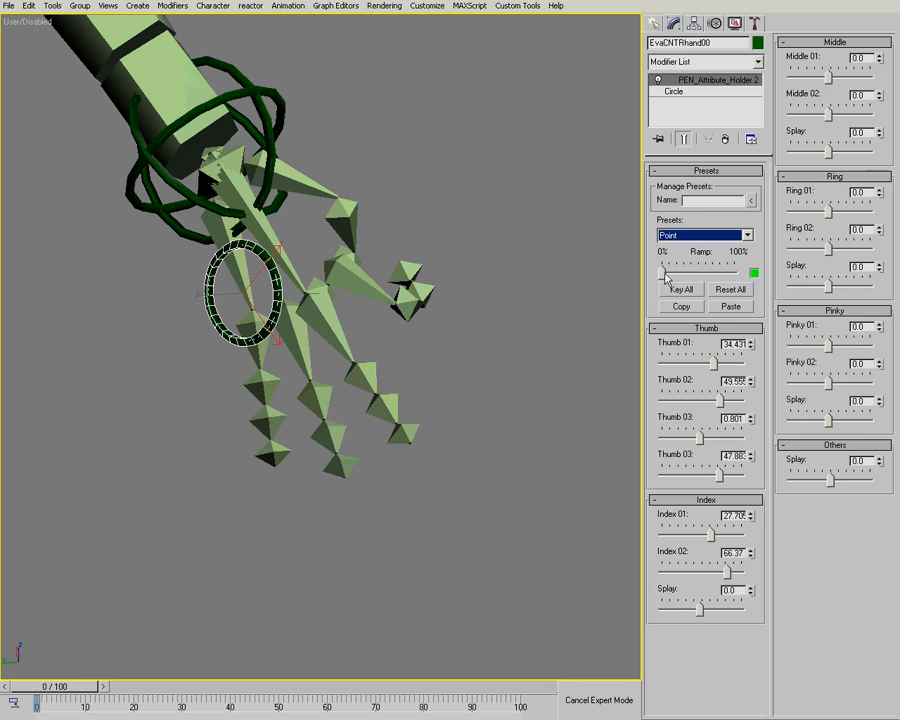
{"action": "left_click_drag", "start_coordinate": [662, 276], "coordinate": [738, 273]}
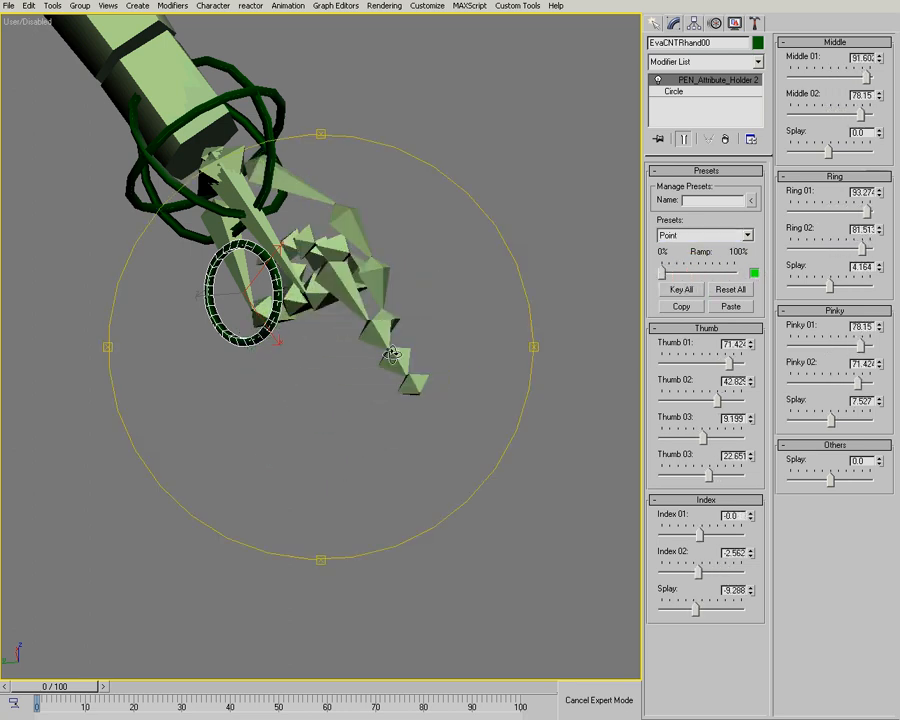
{"action": "middle_click_drag", "start_coordinate": [428, 340], "coordinate": [303, 345], "text": "alt"}
{"action": "left_click_drag", "start_coordinate": [303, 347], "coordinate": [282, 350]}
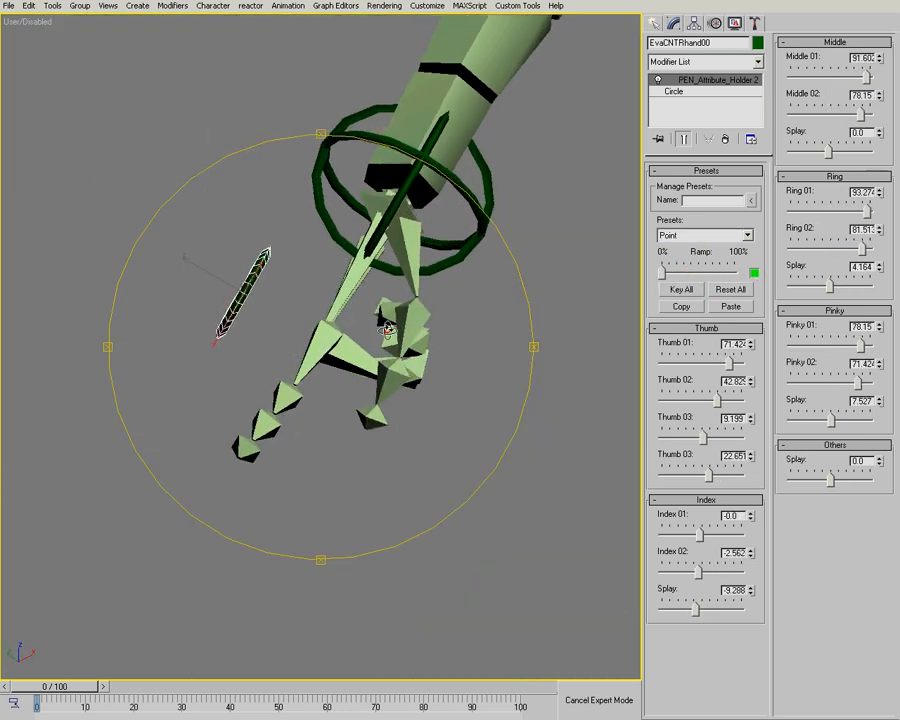
{"action": "left_click_drag", "start_coordinate": [464, 314], "coordinate": [381, 343]}
Step: Choose the Relaxed preset and ramp it to 100% so the fingers take that pose
{"action": "left_click", "coordinate": [680, 235]}
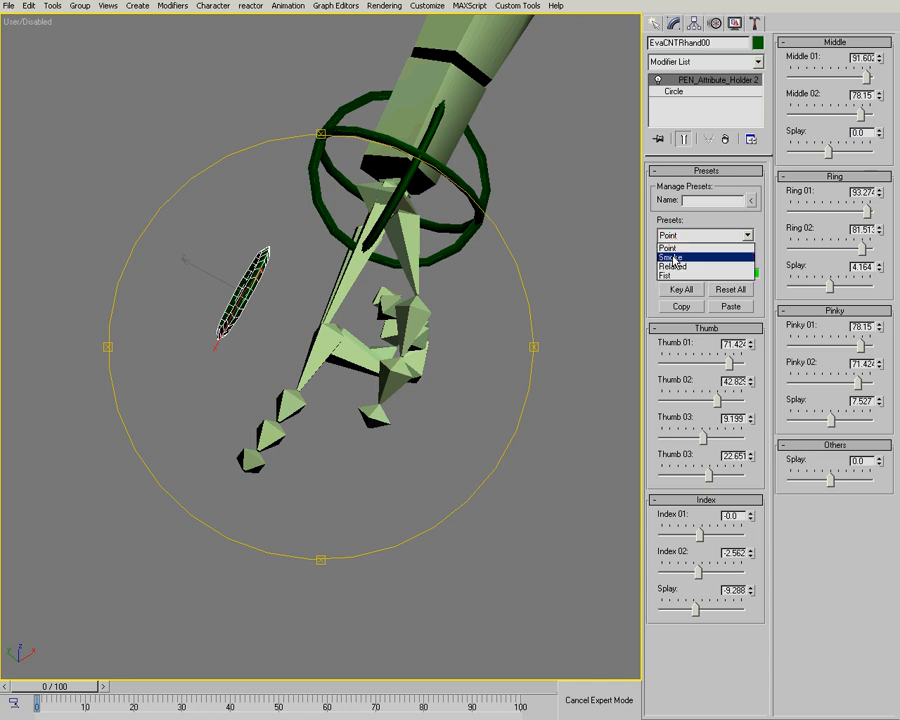
{"action": "left_click", "coordinate": [672, 266]}
{"action": "left_click_drag", "start_coordinate": [564, 296], "coordinate": [428, 357]}
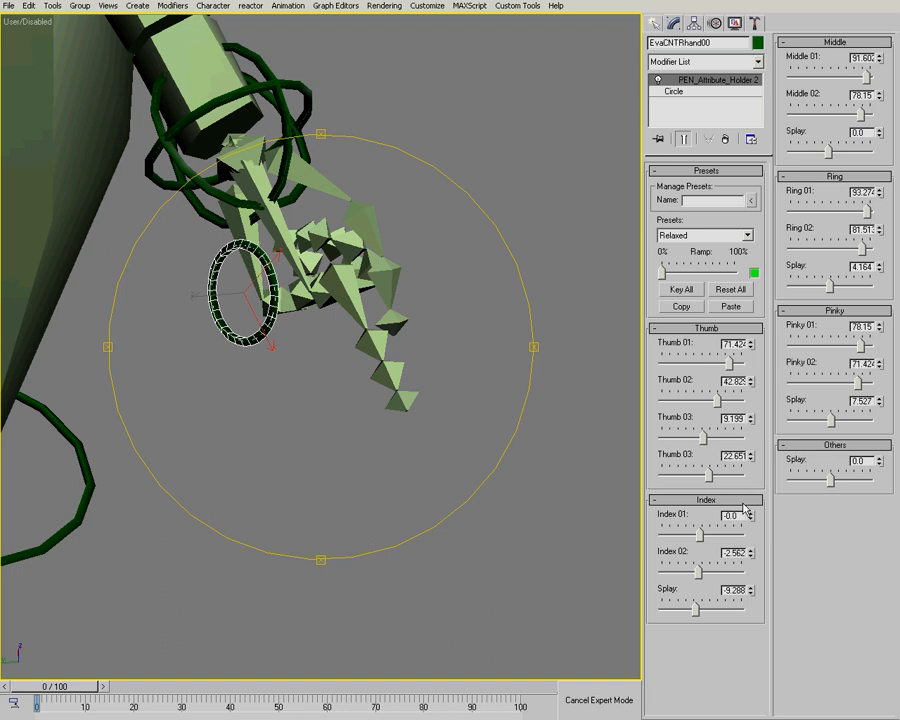
{"action": "left_click_drag", "start_coordinate": [664, 274], "coordinate": [744, 277]}
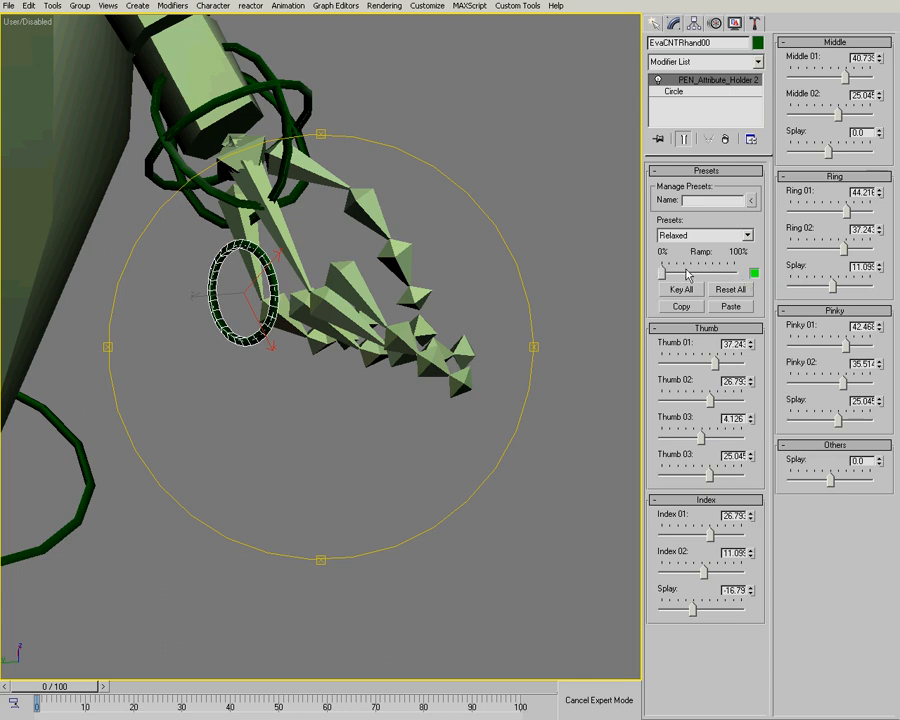
{"action": "left_click_drag", "start_coordinate": [443, 323], "coordinate": [334, 342]}
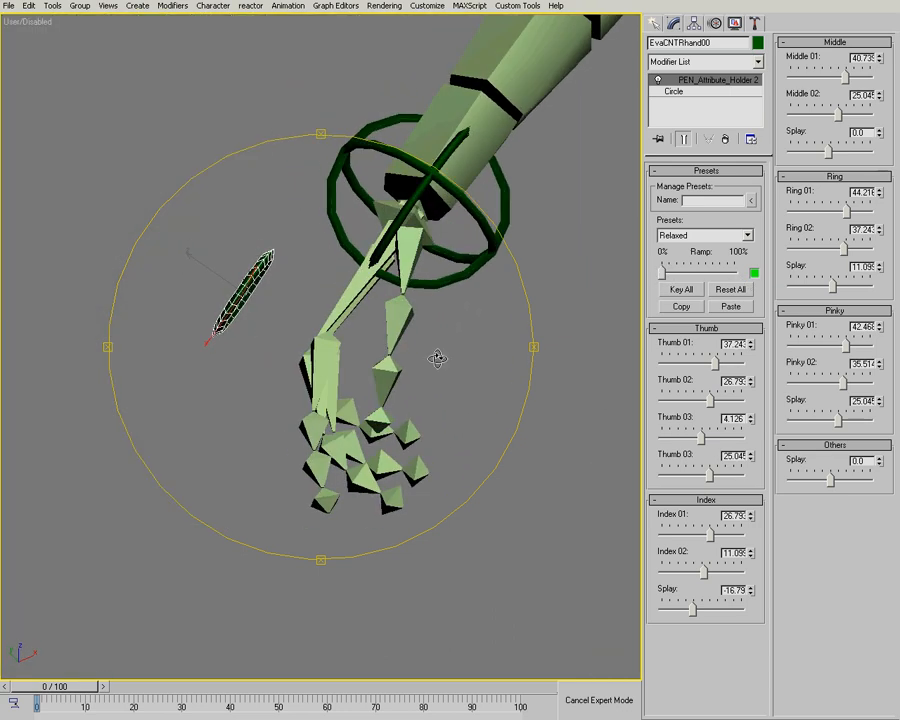
Step: Reset all finger attributes of the hand control to zero
{"action": "left_click", "coordinate": [731, 289]}
{"action": "left_click_drag", "start_coordinate": [376, 382], "coordinate": [342, 306]}
{"action": "middle_click_drag", "start_coordinate": [342, 306], "coordinate": [348, 303], "text": "alt"}
{"action": "middle_click_drag", "start_coordinate": [303, 267], "coordinate": [334, 332]}
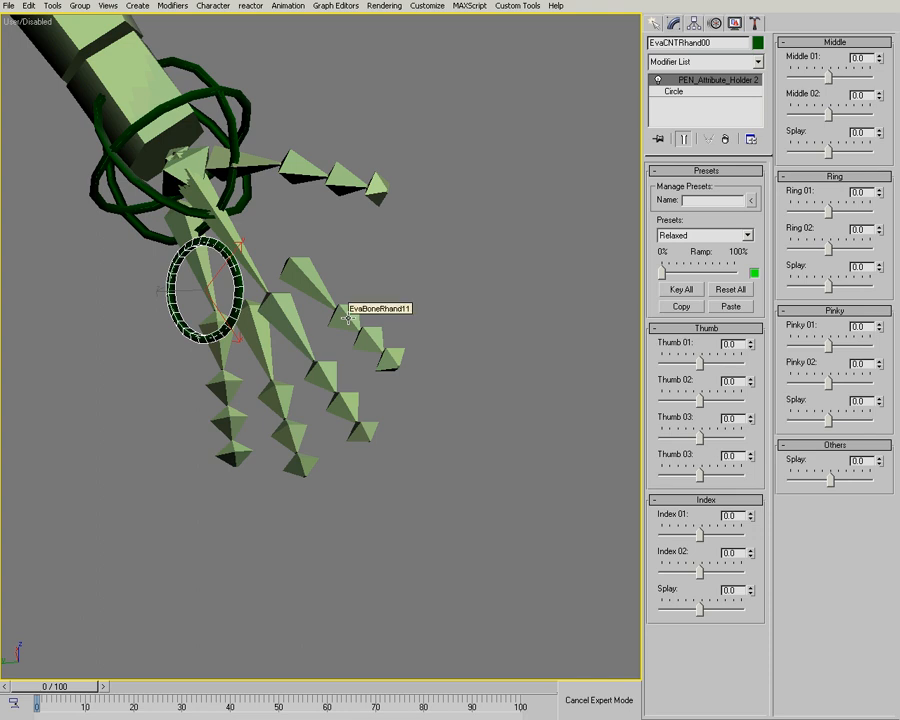
Step: Compare the wrist control EvaCNTRarm00 with the round hand control by selecting each in turn
{"action": "middle_click_drag", "start_coordinate": [347, 318], "coordinate": [305, 308], "text": "alt"}
{"action": "middle_click_drag", "start_coordinate": [217, 323], "coordinate": [207, 345], "text": "alt"}
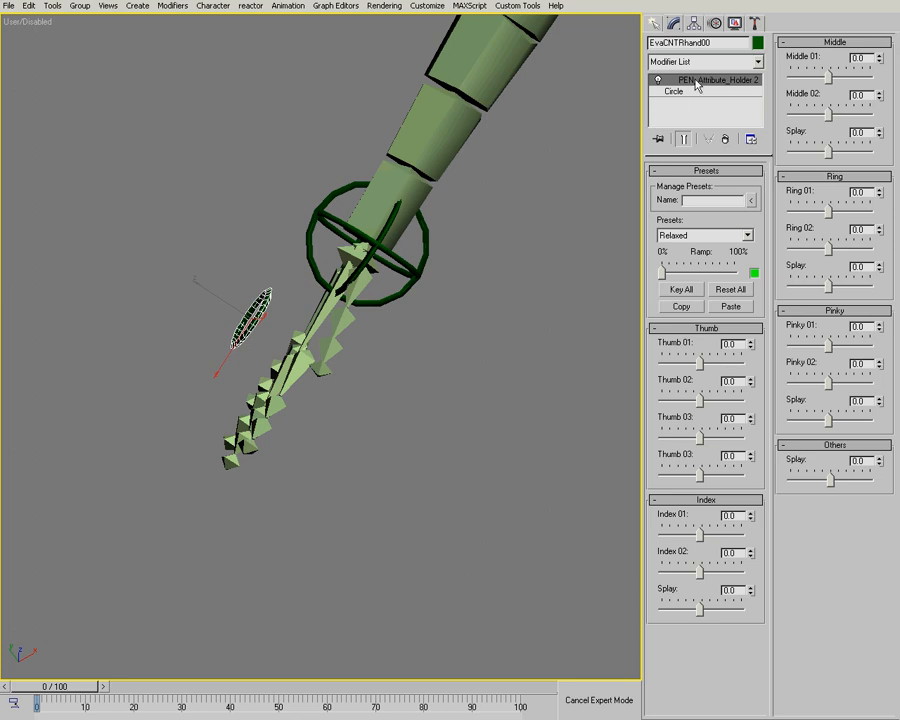
{"action": "left_click", "coordinate": [318, 213]}
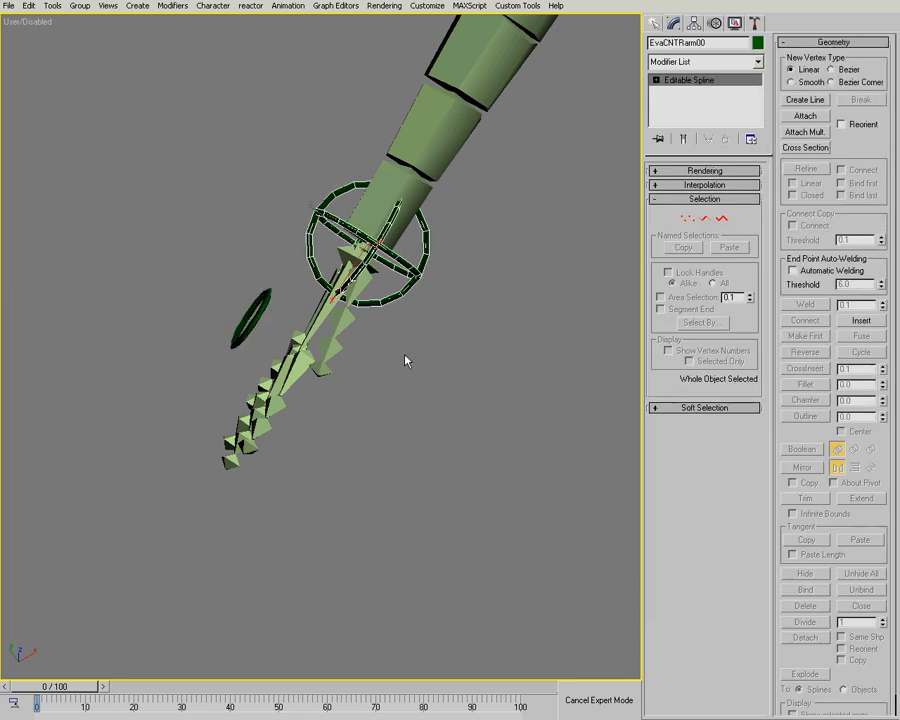
{"action": "left_click", "coordinate": [268, 305]}
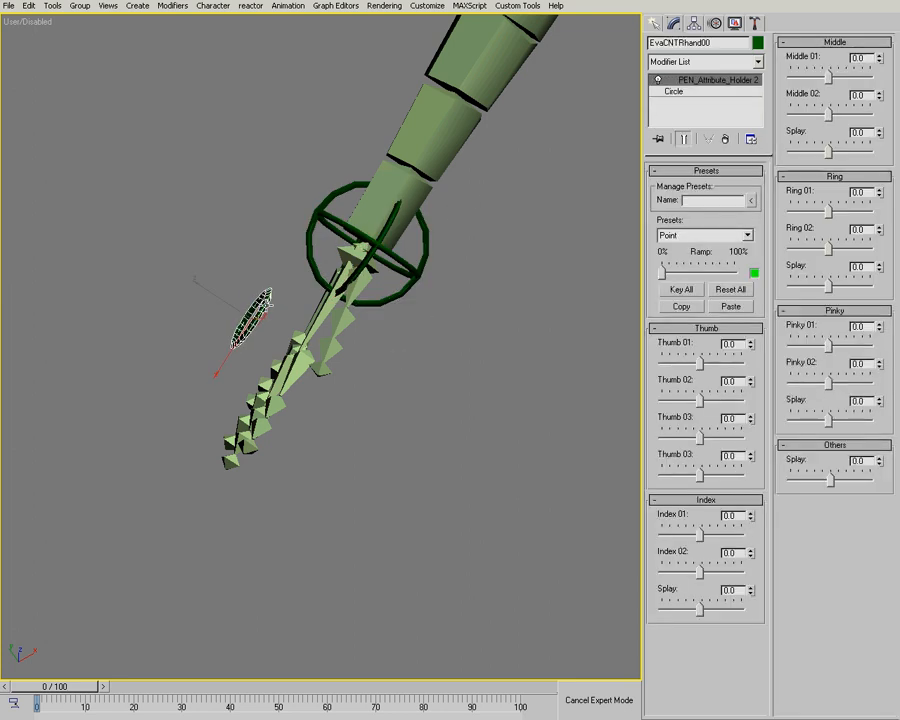
Step: Go to frame 10, enable automatic keyframing and key the Point preset on the hand control at 100% ramp
{"action": "middle_click_drag", "start_coordinate": [267, 286], "coordinate": [232, 338], "text": "alt"}
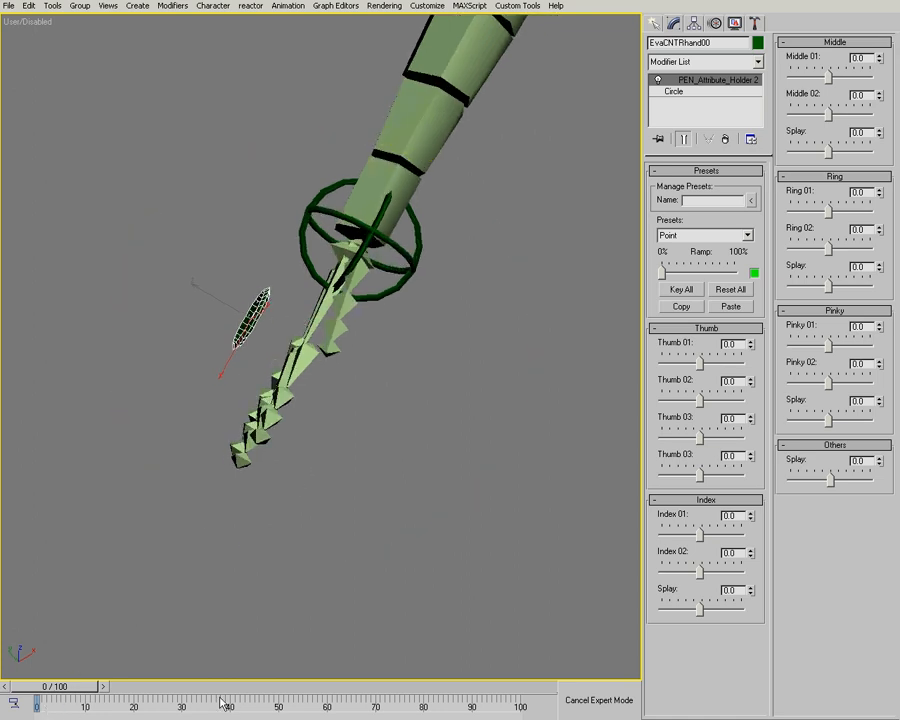
{"action": "left_click_drag", "start_coordinate": [70, 686], "coordinate": [114, 688]}
{"action": "key", "text": "n"}
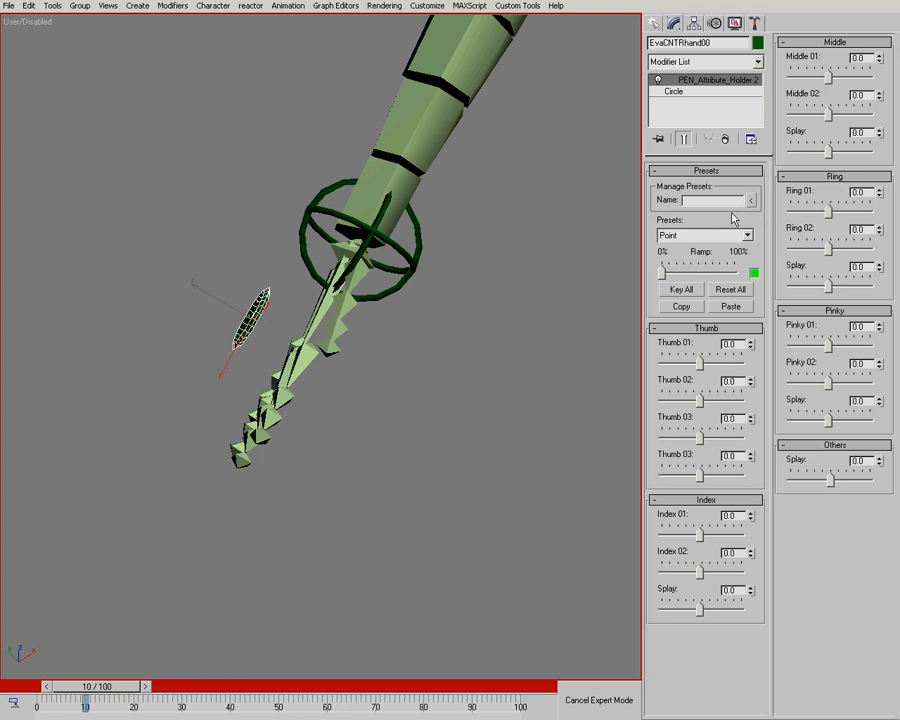
{"action": "left_click_drag", "start_coordinate": [661, 274], "coordinate": [805, 268]}
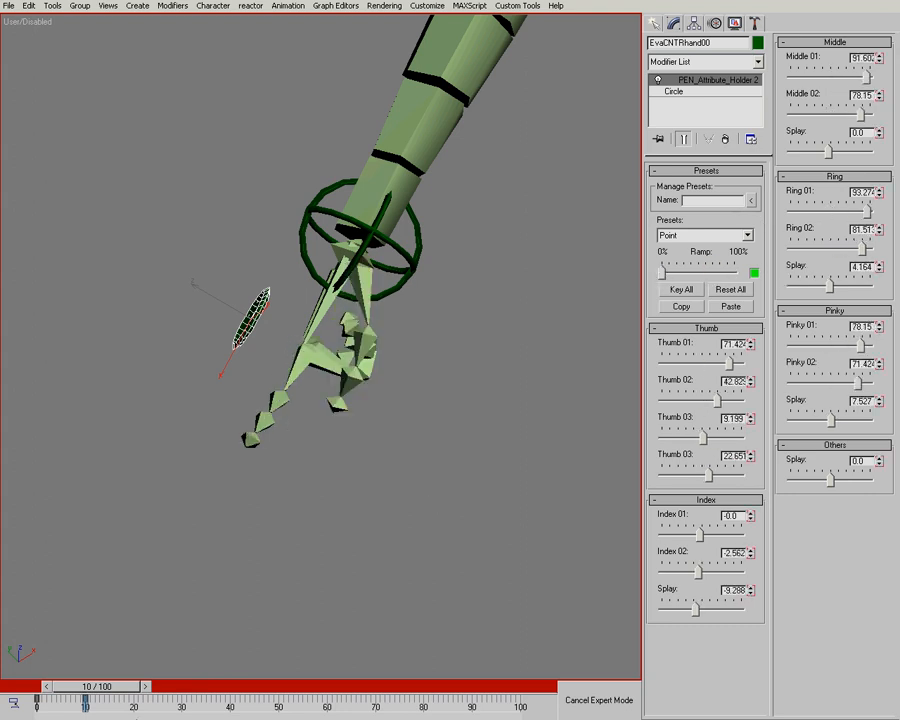
Step: Check the wrist control's keys against the hand control's, and examine the pointing pose from several angles
{"action": "left_click", "coordinate": [306, 264]}
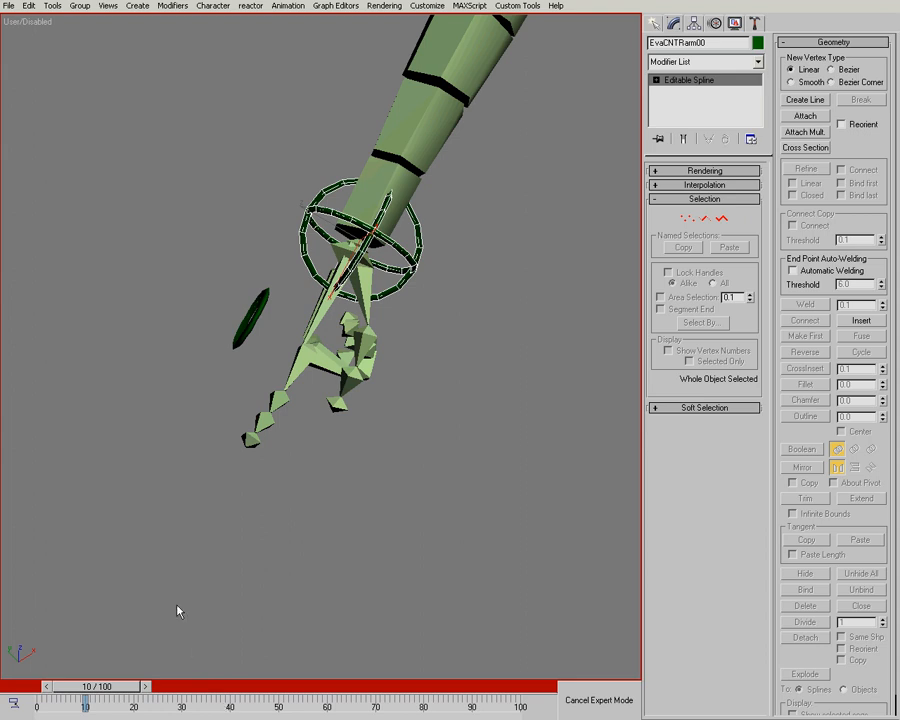
{"action": "left_click", "coordinate": [262, 316]}
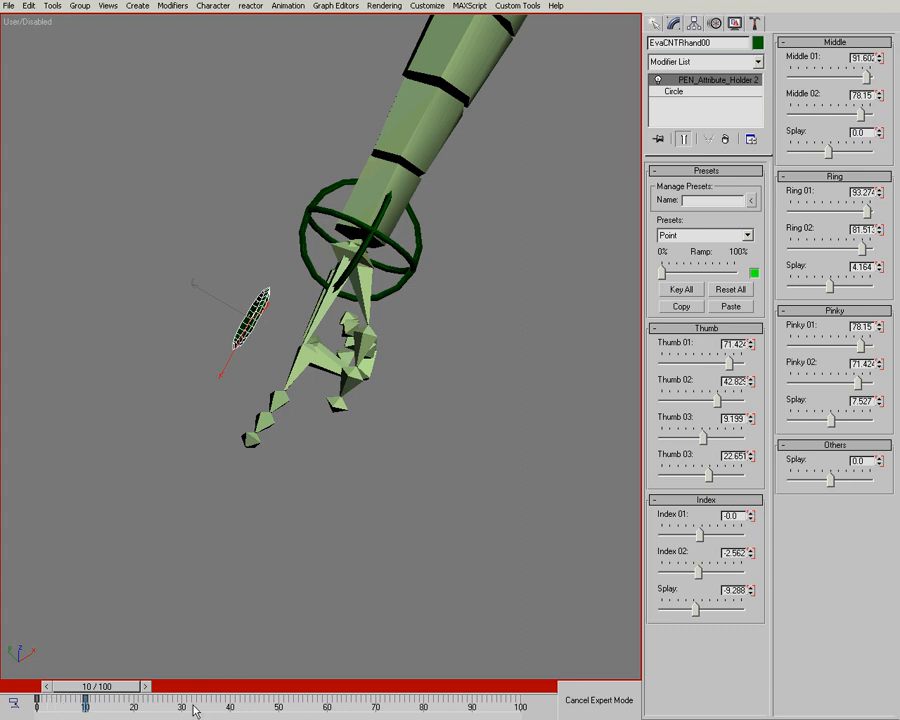
{"action": "middle_click_drag", "start_coordinate": [227, 285], "coordinate": [383, 389], "text": "alt"}
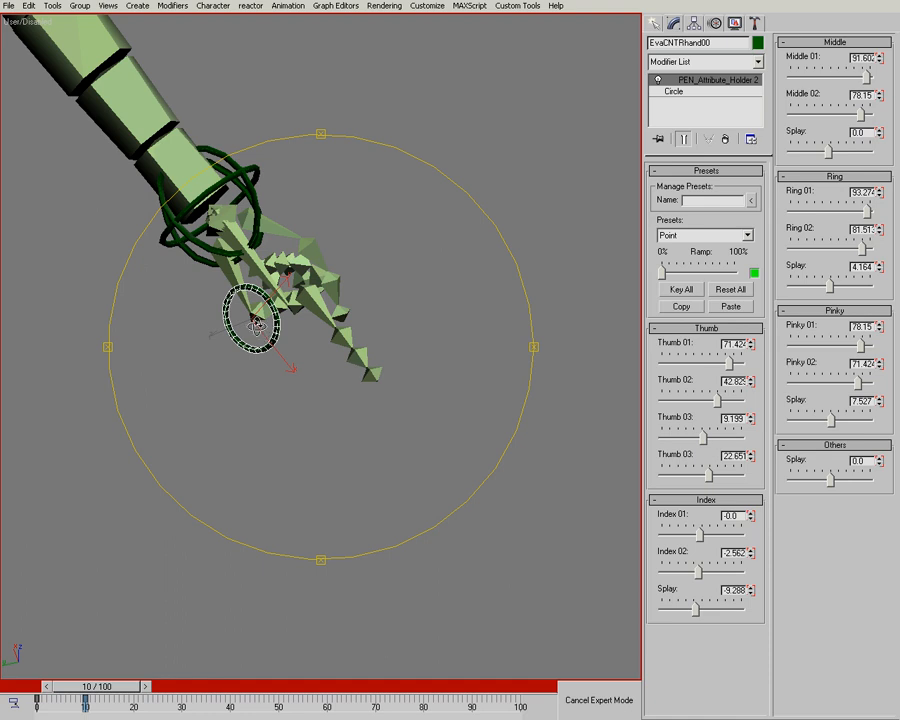
{"action": "middle_click_drag", "start_coordinate": [284, 268], "coordinate": [318, 350], "text": "alt"}
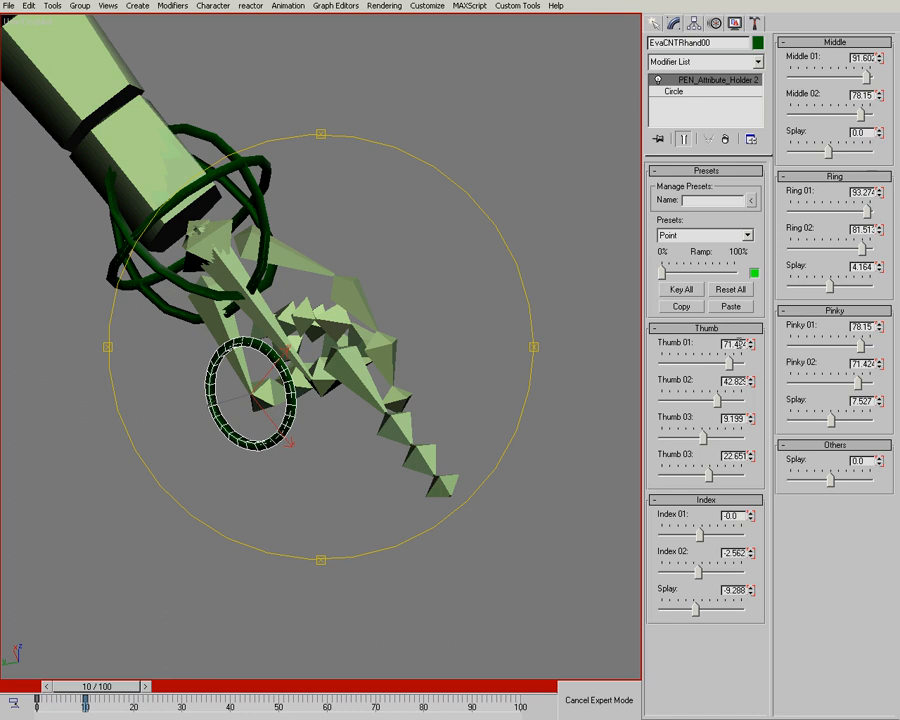
{"action": "middle_click_drag", "start_coordinate": [377, 353], "coordinate": [406, 327]}
{"action": "left_click_drag", "start_coordinate": [372, 342], "coordinate": [273, 341]}
{"action": "middle_click_drag", "start_coordinate": [352, 349], "coordinate": [311, 292], "text": "alt"}
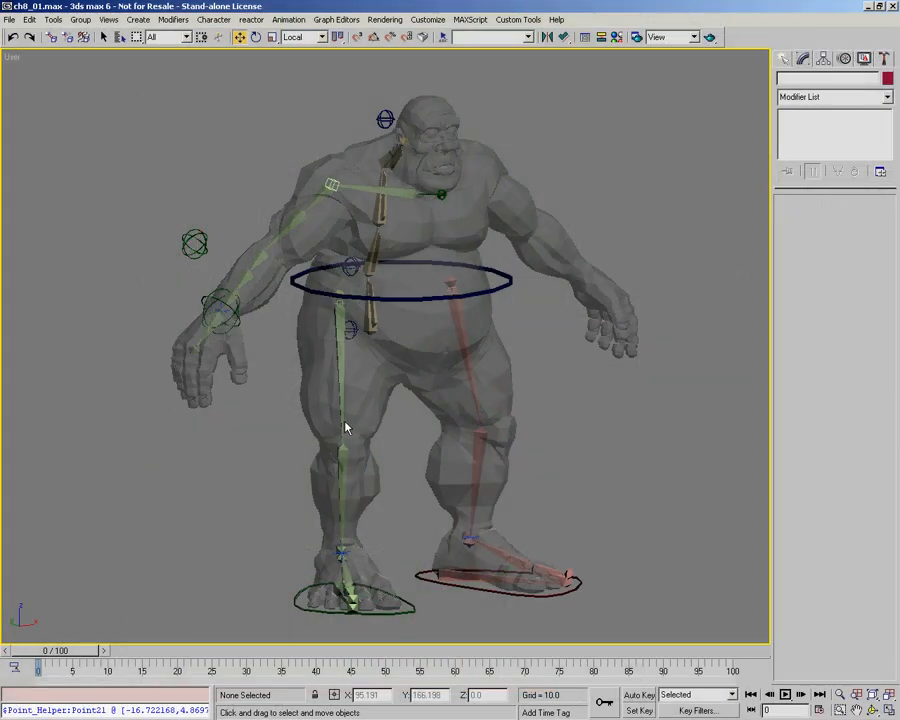
Step: Create a three-bone chain with an end bone in the Top view, outward from the right hand's index finger, with bone width and height 1.0
{"action": "left_click", "coordinate": [220, 313]}
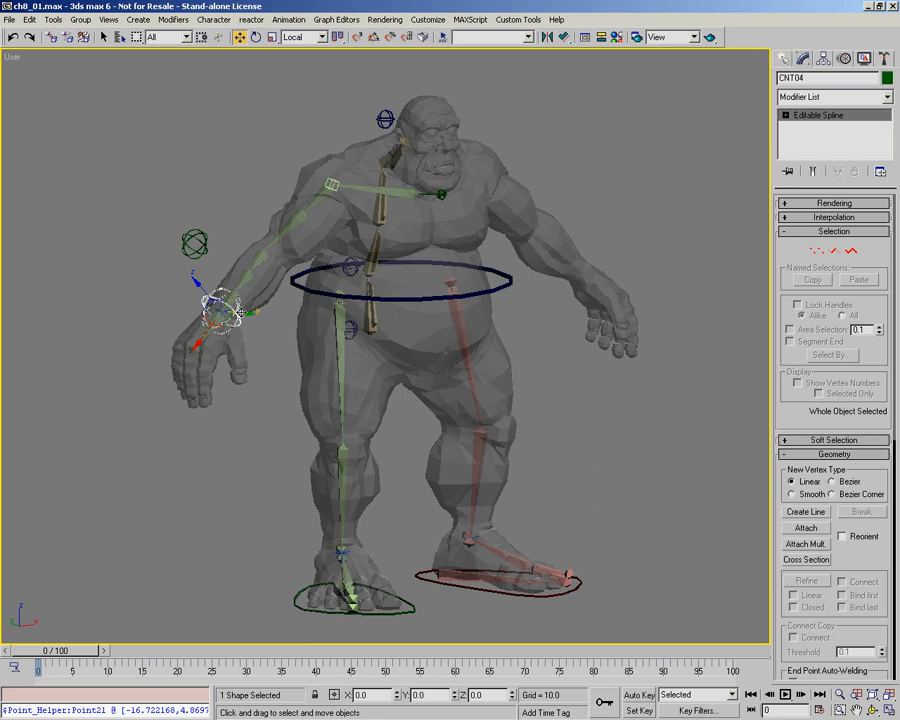
{"action": "key", "text": "t"}
{"action": "key", "text": "z"}
{"action": "key", "text": "alt+z"}
{"action": "mouse_move", "coordinate": [366, 384]}
{"action": "left_mouse_down"}
{"action": "mouse_move", "coordinate": [362, 411]}
{"action": "mouse_move", "coordinate": [372, 370]}
{"action": "left_mouse_up"}
{"action": "middle_click_drag", "start_coordinate": [268, 366], "coordinate": [341, 318]}
{"action": "key", "text": "w"}
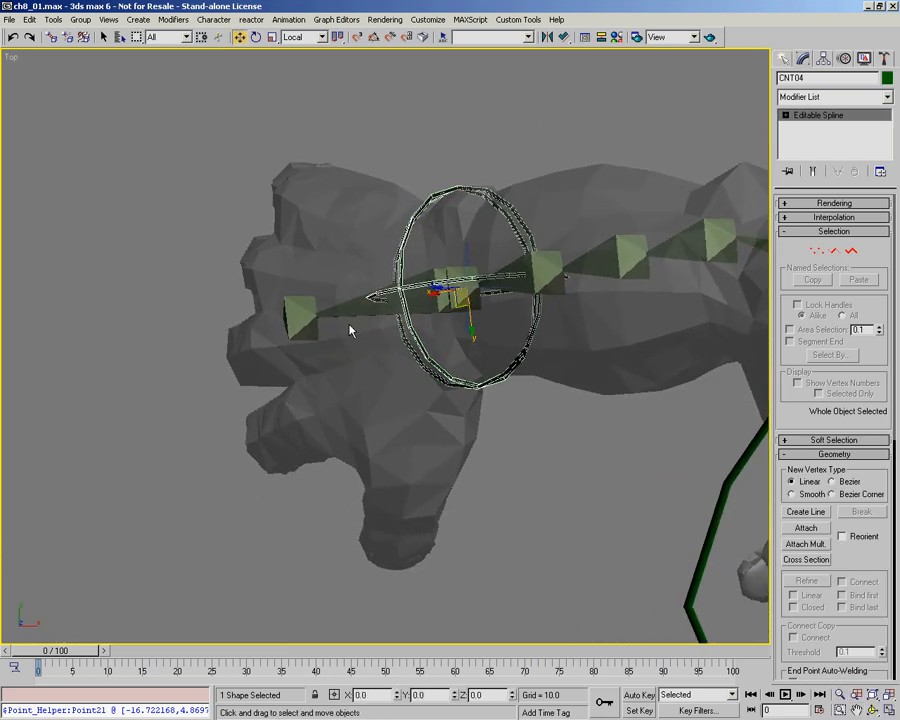
{"action": "right_click", "coordinate": [328, 395]}
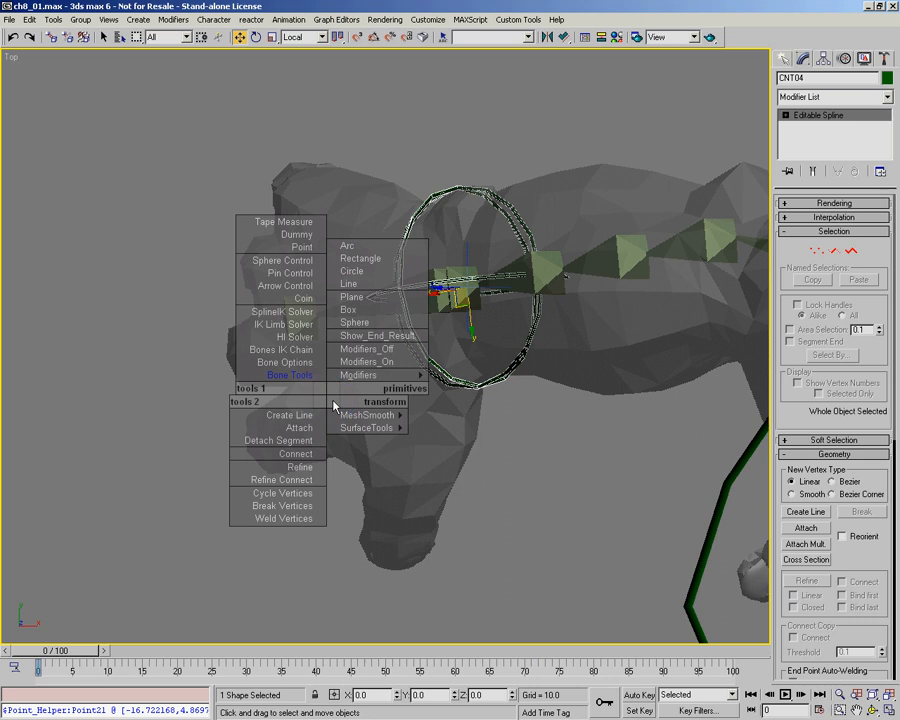
{"action": "left_click", "coordinate": [278, 352]}
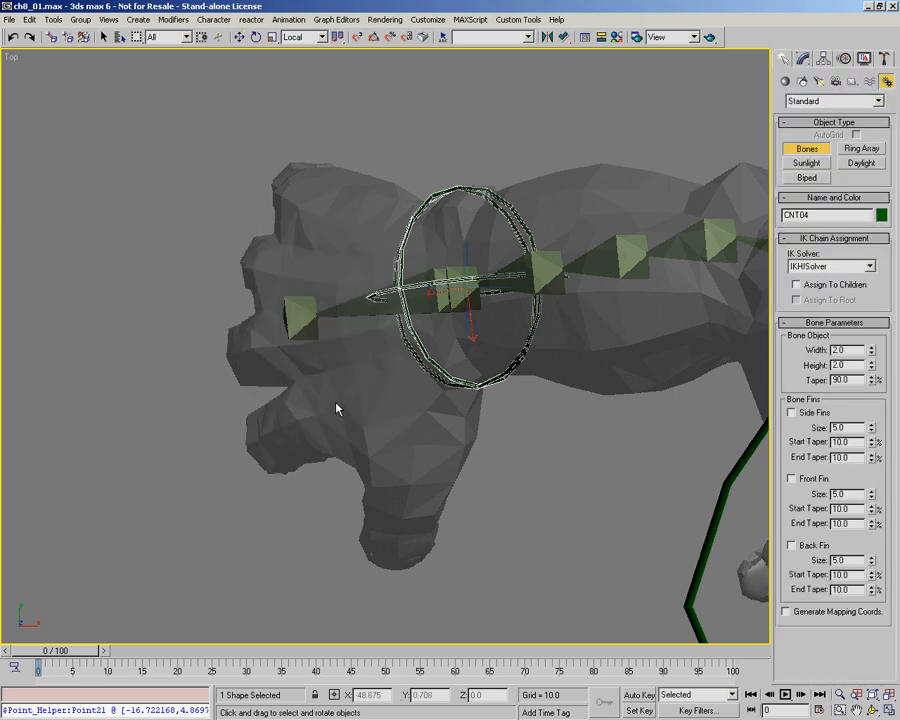
{"action": "left_click", "coordinate": [277, 433]}
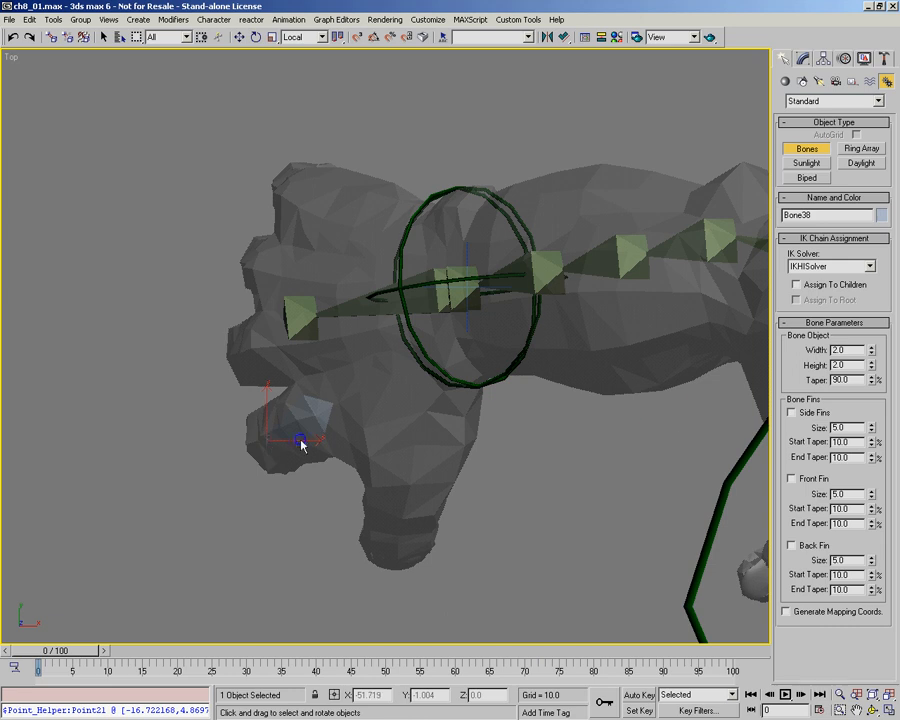
{"action": "right_click", "coordinate": [301, 444]}
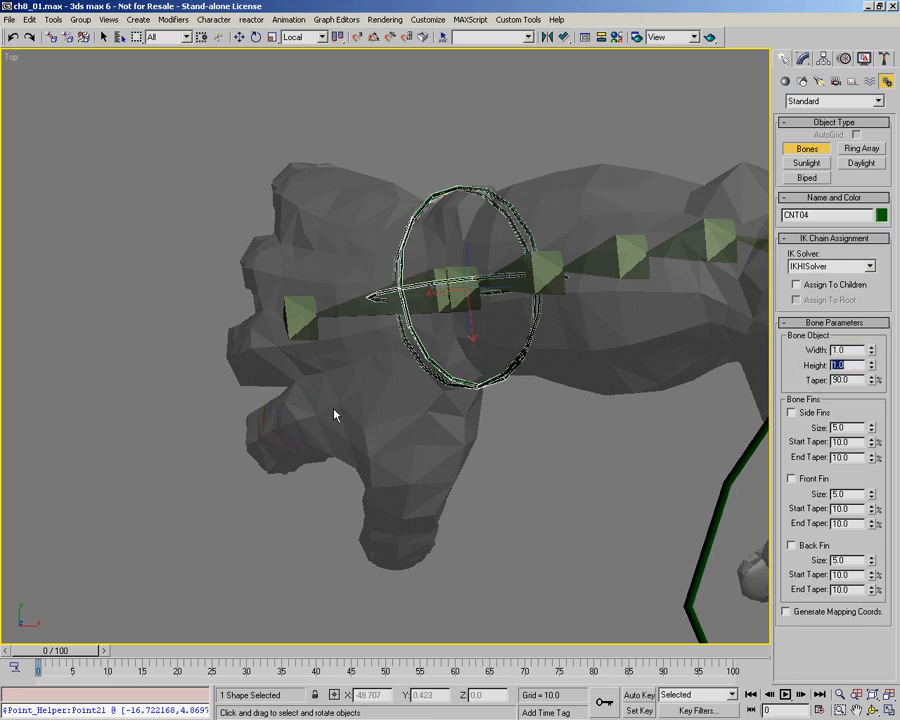
{"action": "left_click", "coordinate": [259, 437]}
{"action": "left_click", "coordinate": [197, 473]}
{"action": "left_click", "coordinate": [175, 484]}
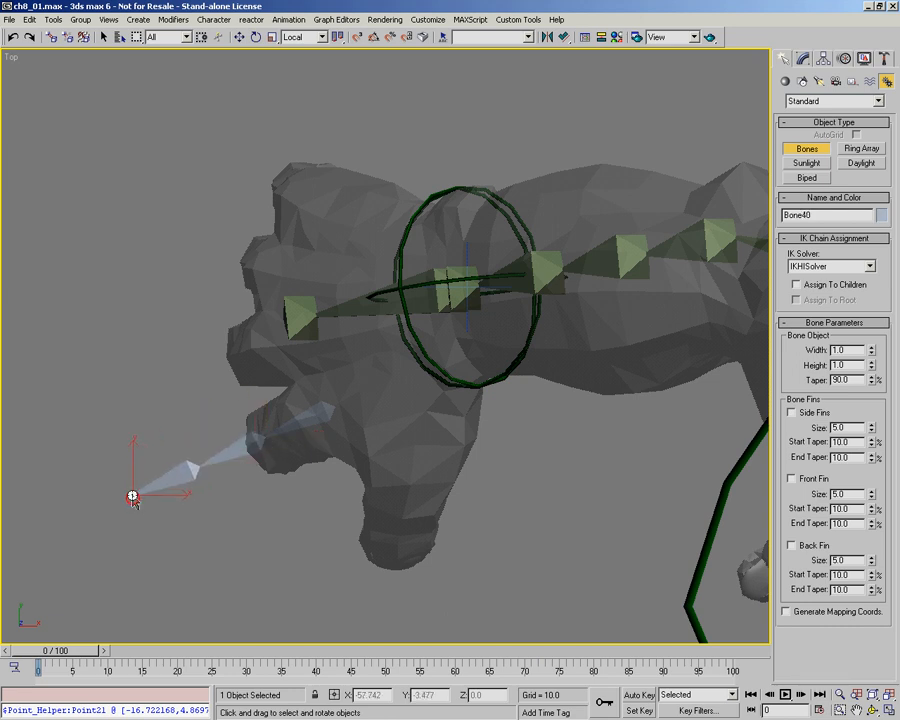
Step: Move the new chain's root bone into the index finger's base knuckle
{"action": "key", "text": "w"}
{"action": "left_click", "coordinate": [317, 413]}
{"action": "middle_click_drag", "start_coordinate": [376, 426], "coordinate": [408, 332], "text": "alt"}
{"action": "middle_click_drag", "start_coordinate": [348, 332], "coordinate": [357, 391], "text": "ctrl+alt"}
{"action": "middle_click_drag", "start_coordinate": [357, 391], "coordinate": [362, 446]}
{"action": "left_click_drag", "start_coordinate": [344, 486], "coordinate": [328, 107]}
{"action": "middle_click_drag", "start_coordinate": [325, 135], "coordinate": [310, 88], "text": "ctrl+alt"}
{"action": "middle_click_drag", "start_coordinate": [374, 181], "coordinate": [325, 235]}
{"action": "left_click_drag", "start_coordinate": [325, 311], "coordinate": [305, 297]}
{"action": "middle_click_drag", "start_coordinate": [376, 341], "coordinate": [348, 367], "text": "alt"}
Step: Rotate the root bone so the chain points down along the index finger
{"action": "right_click", "coordinate": [348, 367]}
{"action": "left_click", "coordinate": [370, 400]}
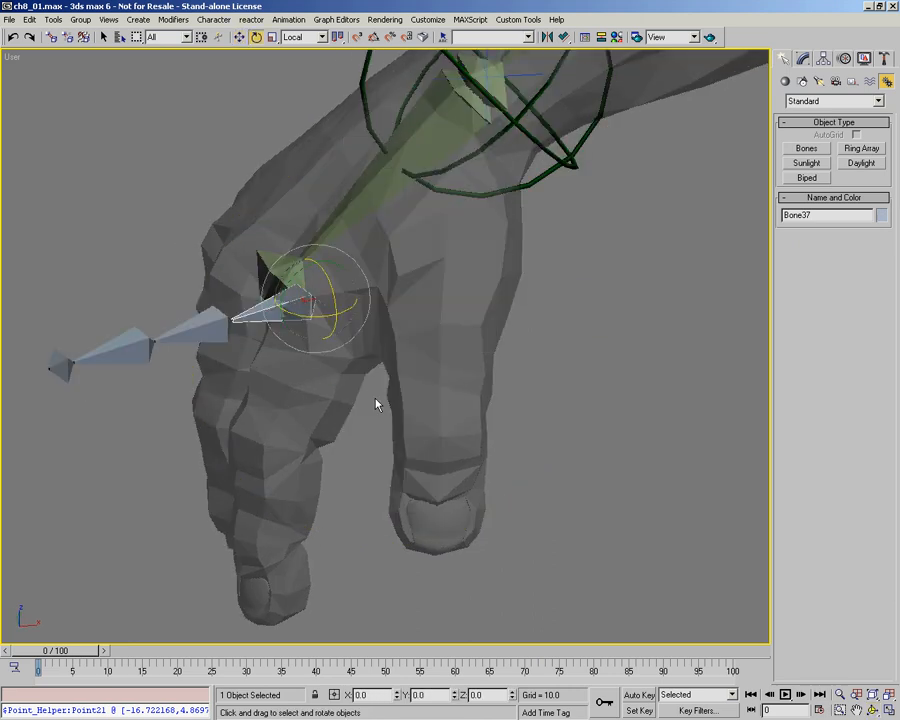
{"action": "right_click", "coordinate": [406, 405]}
{"action": "left_click", "coordinate": [440, 488]}
{"action": "middle_click_drag", "start_coordinate": [440, 488], "coordinate": [290, 290], "text": "alt"}
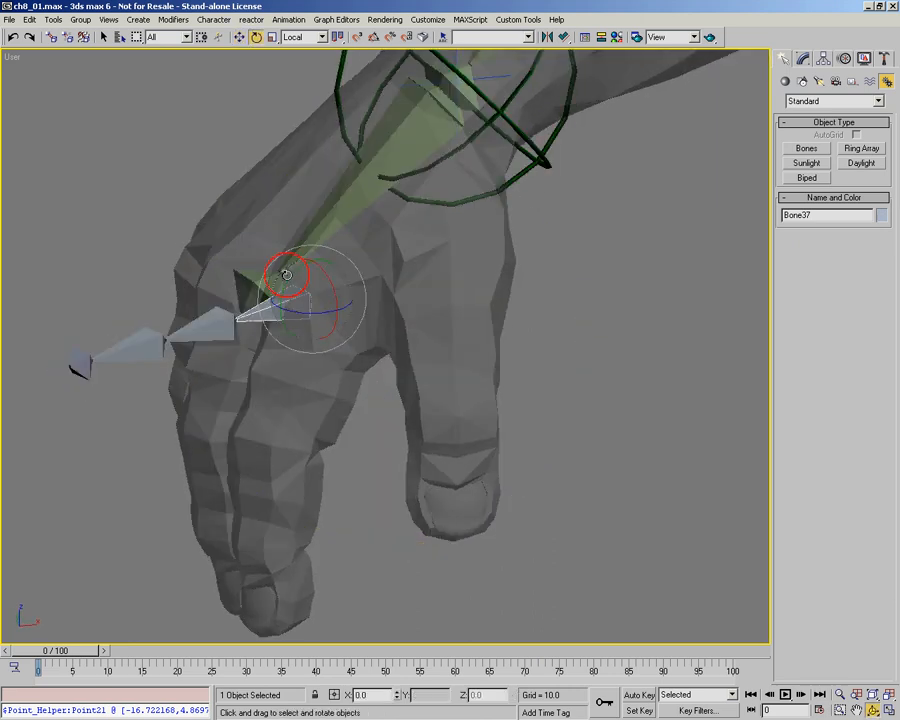
{"action": "left_click_drag", "start_coordinate": [293, 271], "coordinate": [311, 400]}
{"action": "middle_click_drag", "start_coordinate": [311, 400], "coordinate": [380, 385]}
Step: Open Bone Tools, turn on Bone Edit Mode and move the chain's end bone to the index fingertip
{"action": "right_click", "coordinate": [142, 405]}
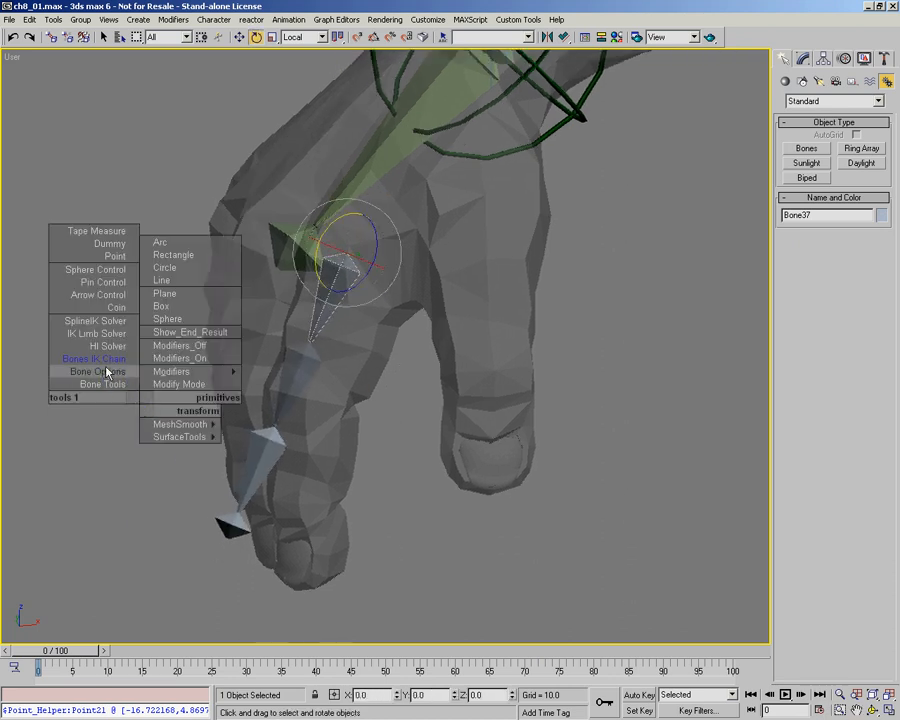
{"action": "left_click", "coordinate": [104, 384]}
{"action": "left_click", "coordinate": [112, 154]}
{"action": "middle_click_drag", "start_coordinate": [313, 372], "coordinate": [374, 362], "text": "alt"}
{"action": "left_click", "coordinate": [316, 453]}
{"action": "mouse_move", "coordinate": [376, 448]}
{"action": "middle_mouse_down", "text": "alt"}
{"action": "mouse_move", "coordinate": [338, 439]}
{"action": "mouse_move", "coordinate": [365, 431]}
{"action": "middle_mouse_up", "text": "alt"}
{"action": "right_click", "coordinate": [340, 442]}
{"action": "left_click", "coordinate": [362, 462]}
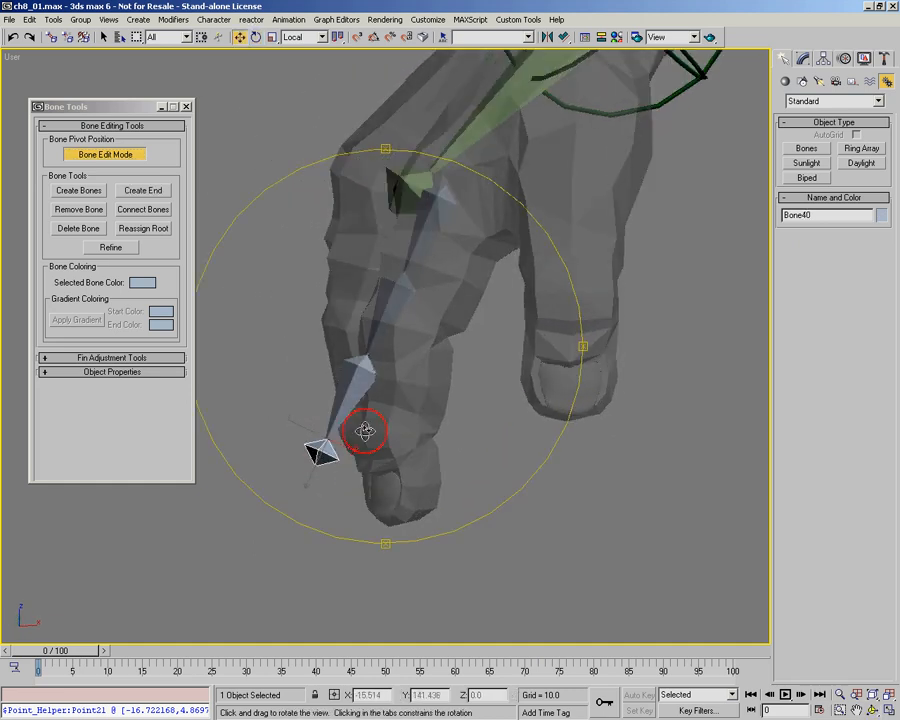
{"action": "left_click_drag", "start_coordinate": [307, 446], "coordinate": [388, 527]}
{"action": "middle_click_drag", "start_coordinate": [411, 381], "coordinate": [408, 346], "text": "alt"}
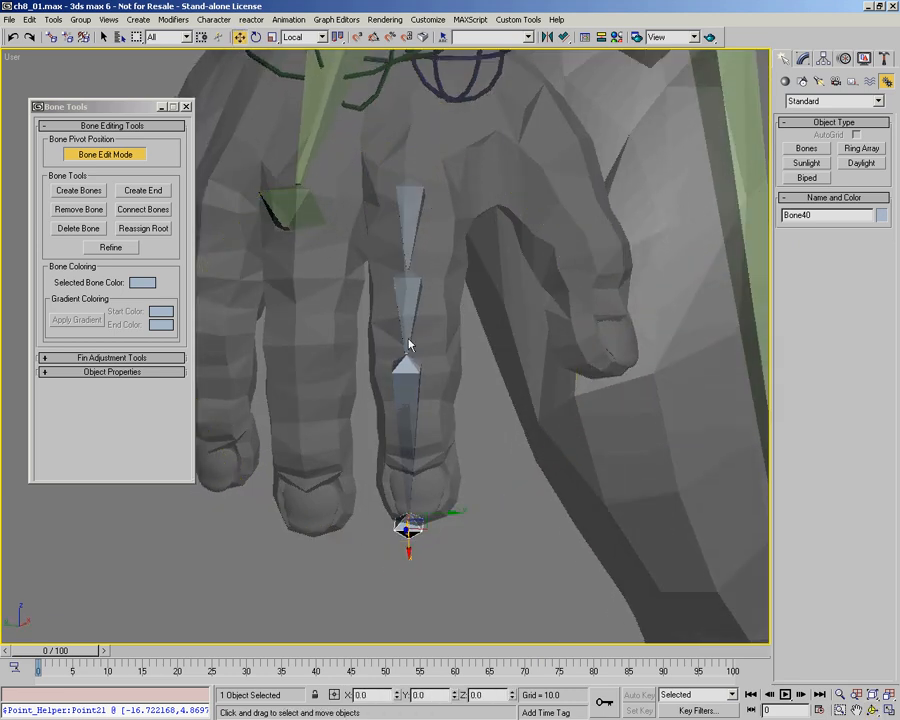
Step: Rotate the root bone slightly so the chain follows the index finger as seen from the front
{"action": "left_click", "coordinate": [405, 233]}
{"action": "right_click", "coordinate": [405, 233]}
{"action": "left_click", "coordinate": [450, 280]}
{"action": "left_click_drag", "start_coordinate": [424, 192], "coordinate": [426, 209]}
{"action": "mouse_move", "coordinate": [426, 209]}
{"action": "middle_mouse_down", "text": "alt"}
{"action": "mouse_move", "coordinate": [428, 295]}
{"action": "mouse_move", "coordinate": [432, 210]}
{"action": "middle_mouse_up", "text": "alt"}
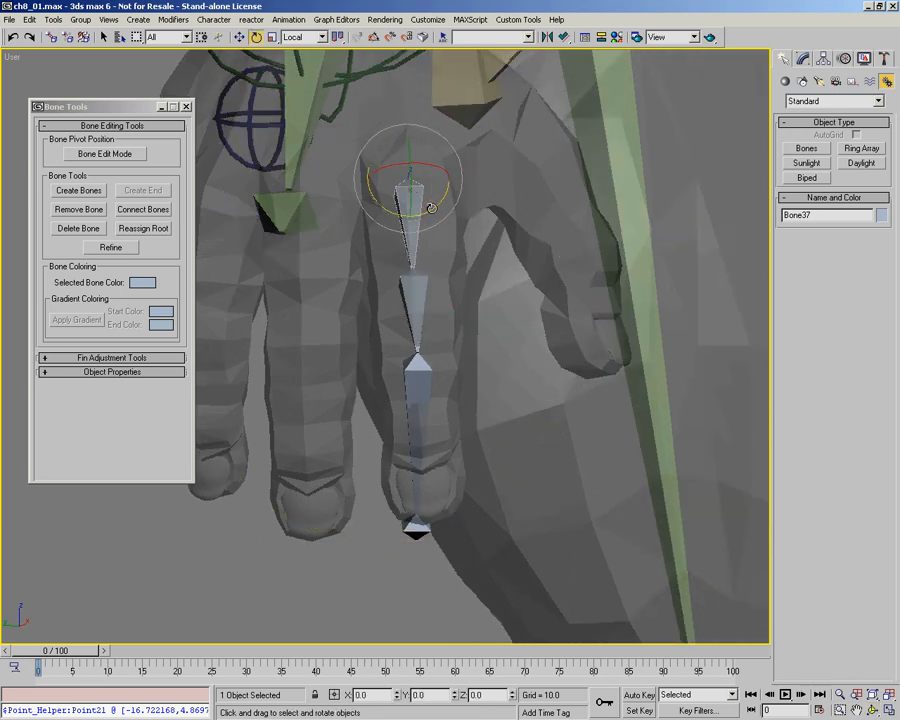
{"action": "middle_click_drag", "start_coordinate": [430, 206], "coordinate": [426, 383], "text": "alt"}
Step: In Bone Edit Mode, place the third bone at the index finger's last knuckle and readjust the end bone at the fingertip
{"action": "left_click", "coordinate": [128, 154]}
{"action": "right_click", "coordinate": [346, 398]}
{"action": "left_click", "coordinate": [364, 411]}
{"action": "left_click_drag", "start_coordinate": [455, 356], "coordinate": [448, 361]}
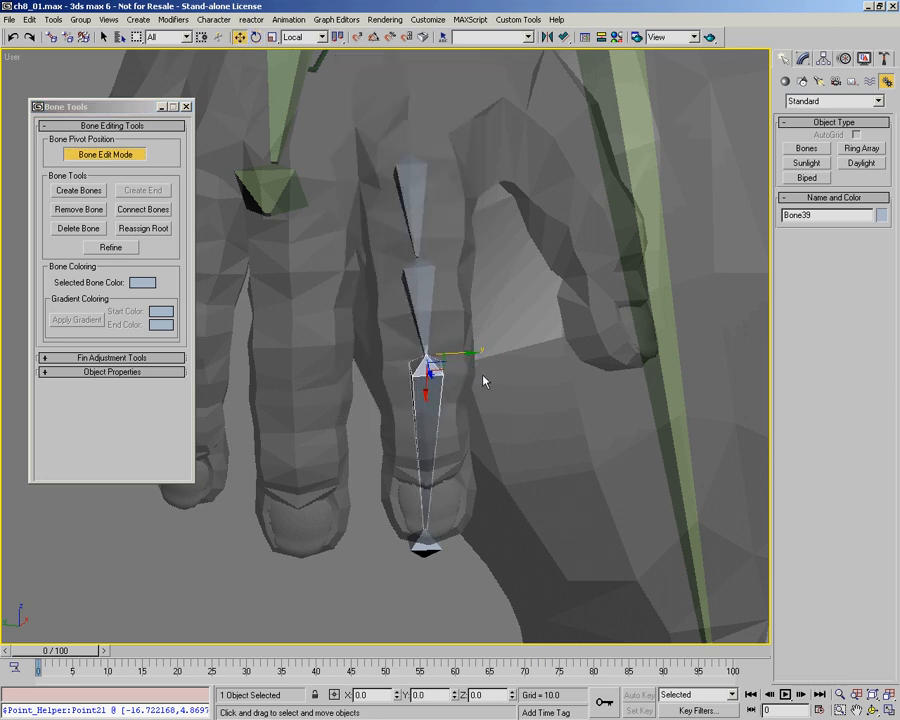
{"action": "middle_click_drag", "start_coordinate": [484, 377], "coordinate": [472, 366], "text": "alt"}
{"action": "middle_click_drag", "start_coordinate": [405, 394], "coordinate": [422, 360], "text": "alt"}
{"action": "left_click_drag", "start_coordinate": [399, 409], "coordinate": [418, 452]}
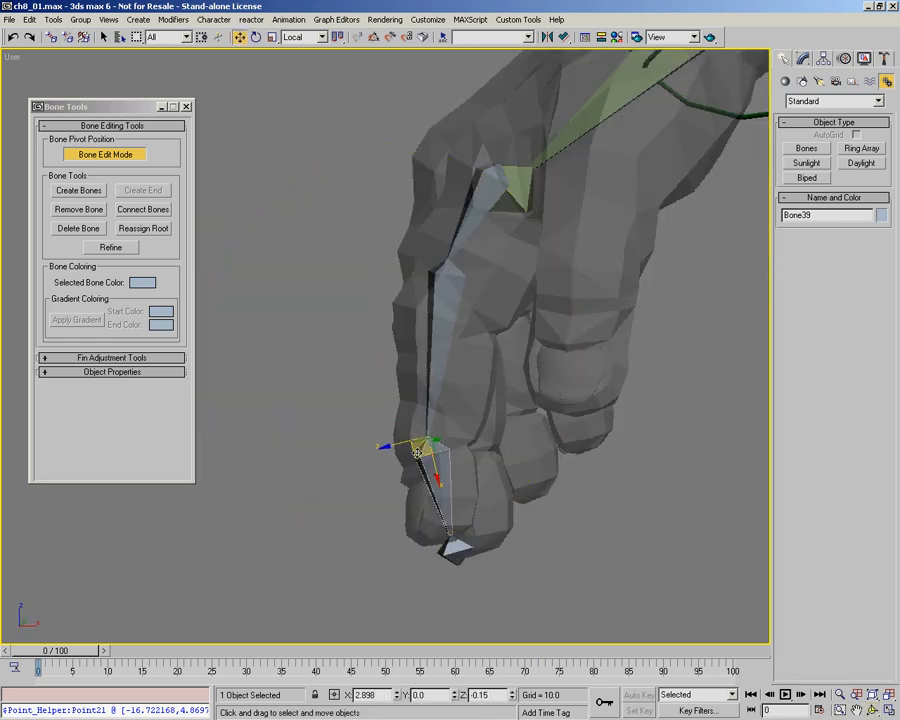
{"action": "left_click_drag", "start_coordinate": [446, 530], "coordinate": [440, 556]}
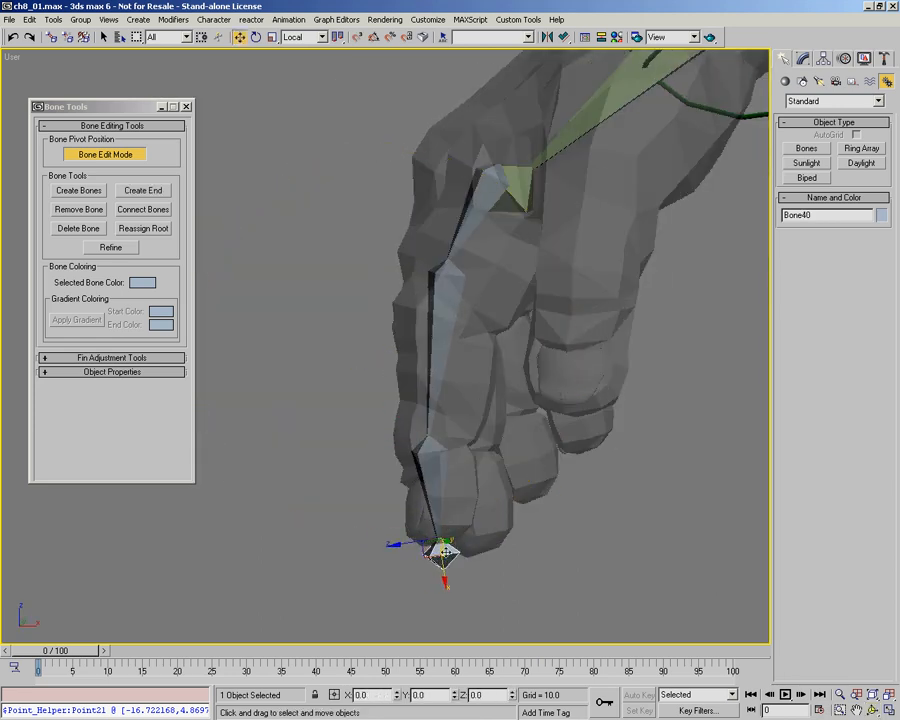
Step: Move the second bone down to the index finger's middle knuckle and fine-tune the root bone's position
{"action": "middle_click_drag", "start_coordinate": [472, 370], "coordinate": [412, 424]}
{"action": "left_click", "coordinate": [382, 381]}
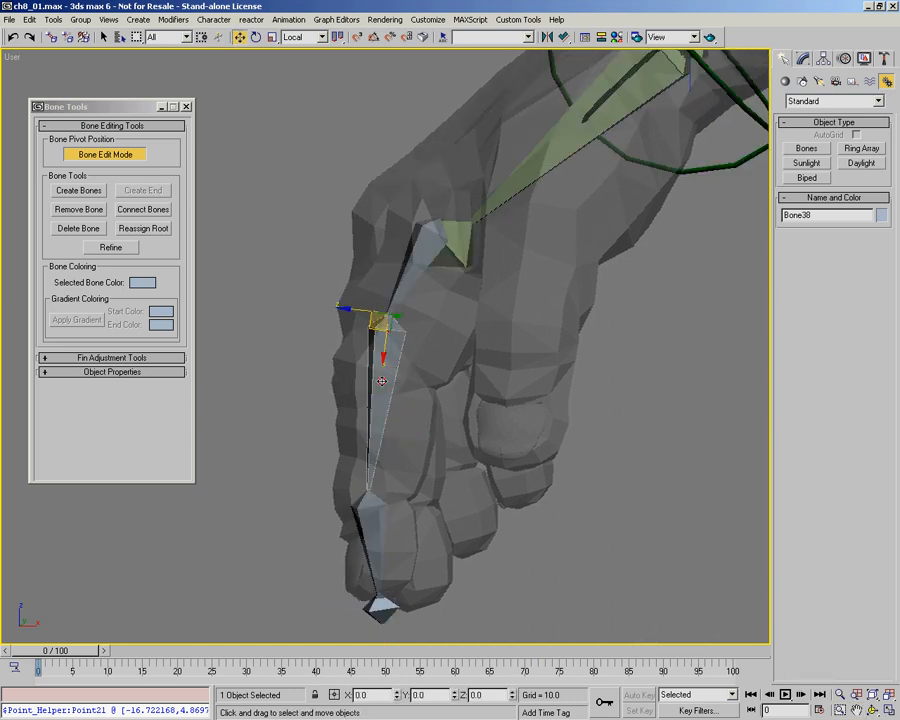
{"action": "left_click_drag", "start_coordinate": [357, 338], "coordinate": [365, 380]}
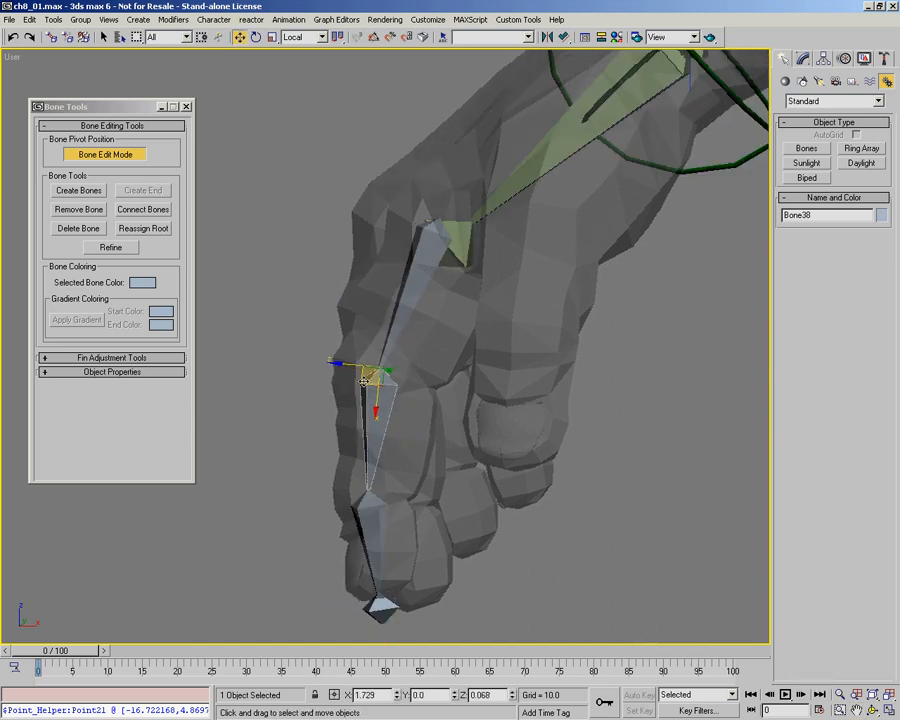
{"action": "mouse_move", "coordinate": [422, 268]}
{"action": "left_mouse_down"}
{"action": "mouse_move", "coordinate": [411, 273]}
{"action": "mouse_move", "coordinate": [421, 268]}
{"action": "left_mouse_up"}
{"action": "middle_click_drag", "start_coordinate": [402, 313], "coordinate": [414, 252], "text": "alt"}
{"action": "middle_click_drag", "start_coordinate": [394, 377], "coordinate": [422, 332], "text": "alt"}
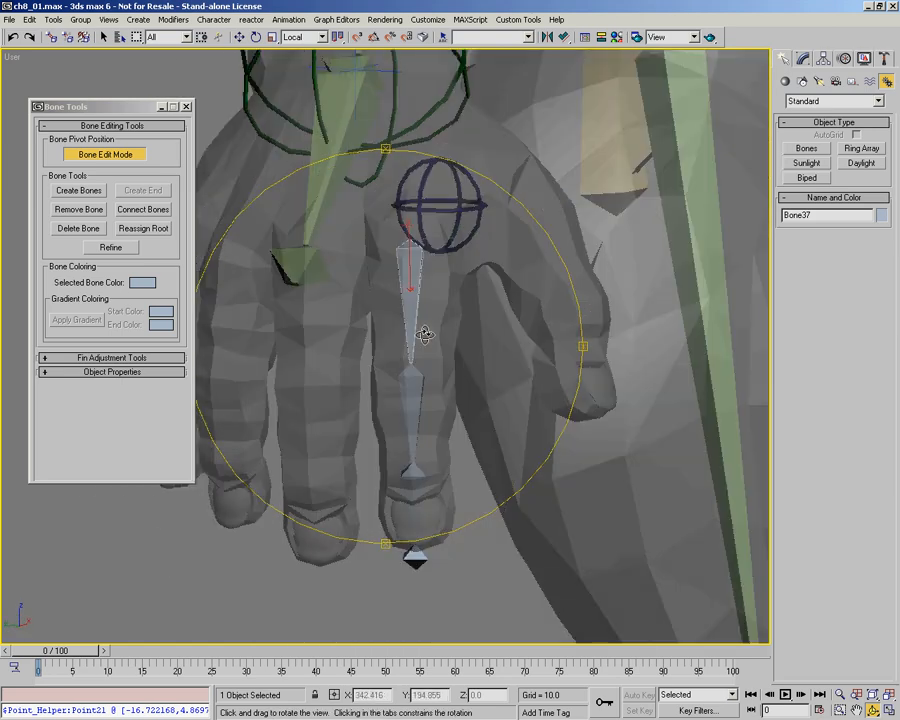
Step: Select all four index finger bones and, with Bone Edit Mode off, copy them about 3.8 units along local Y onto the middle finger
{"action": "left_click", "coordinate": [128, 155]}
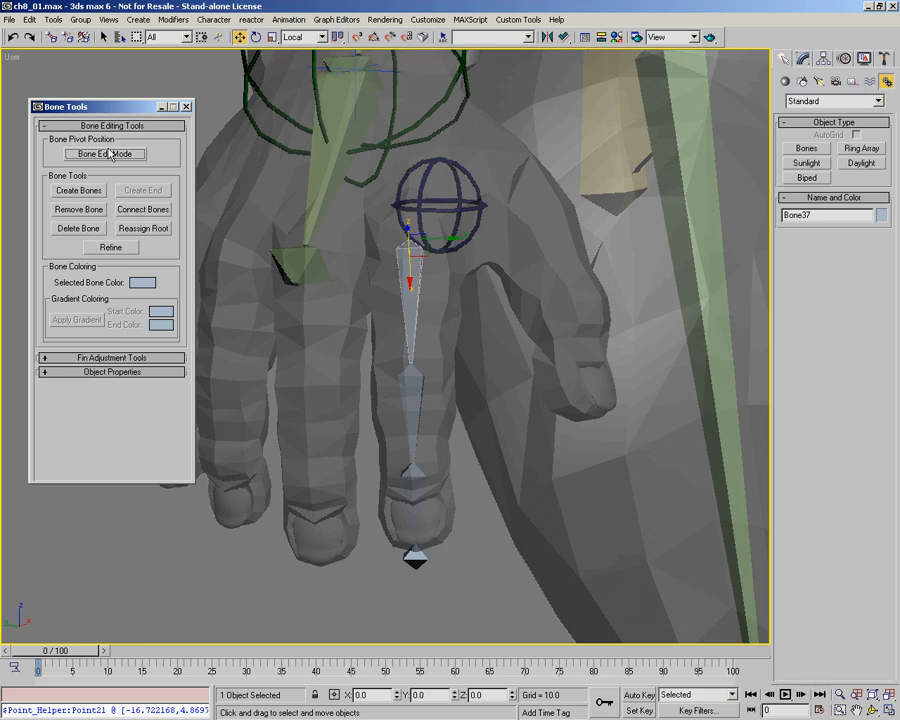
{"action": "middle_click_drag", "start_coordinate": [321, 314], "coordinate": [323, 302], "text": "ctrl+alt"}
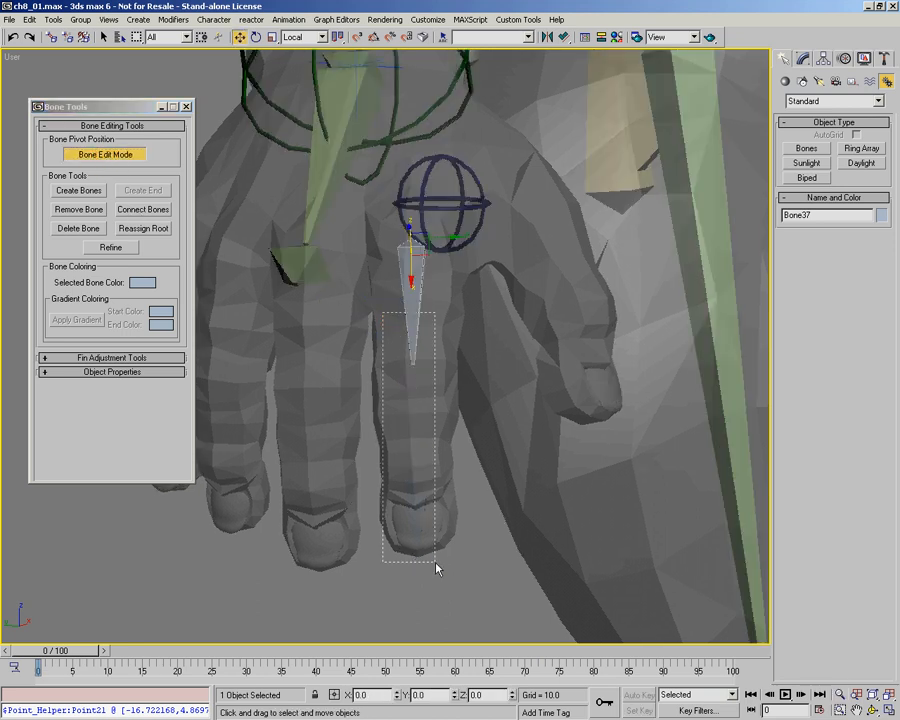
{"action": "left_click_drag", "start_coordinate": [436, 568], "coordinate": [436, 566]}
{"action": "left_click_drag", "start_coordinate": [446, 240], "coordinate": [599, 275]}
{"action": "right_click", "coordinate": [599, 275]}
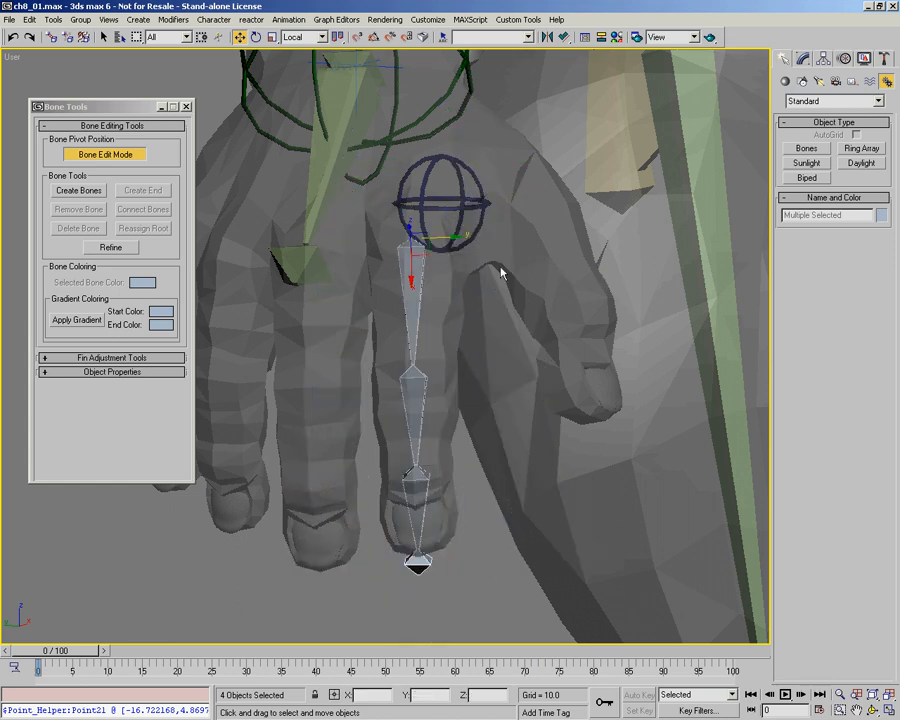
{"action": "left_click", "coordinate": [127, 157]}
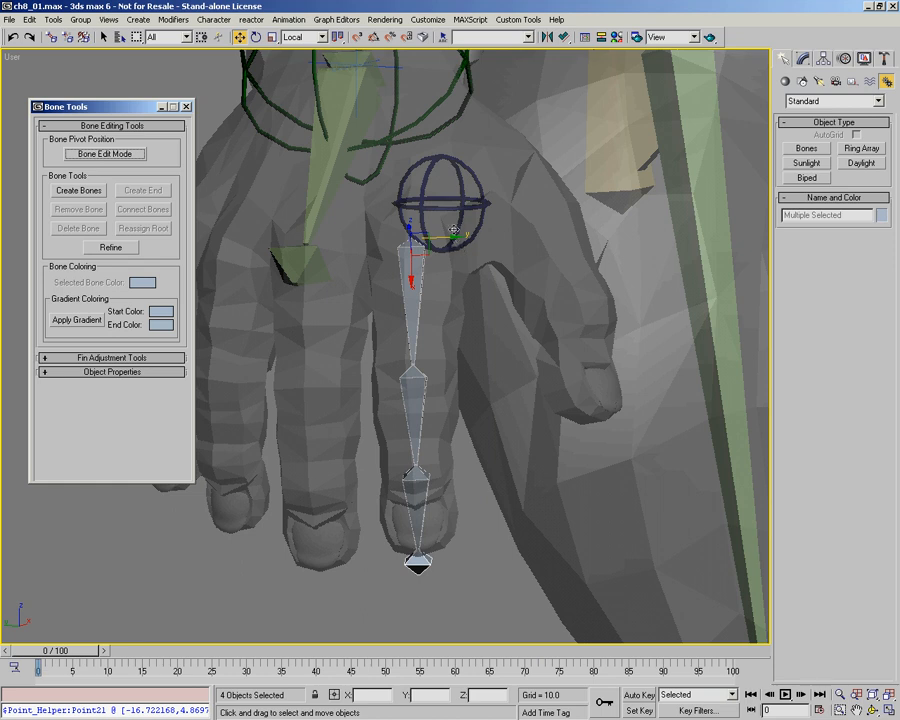
{"action": "left_click_drag", "start_coordinate": [455, 231], "coordinate": [344, 240], "text": "shift"}
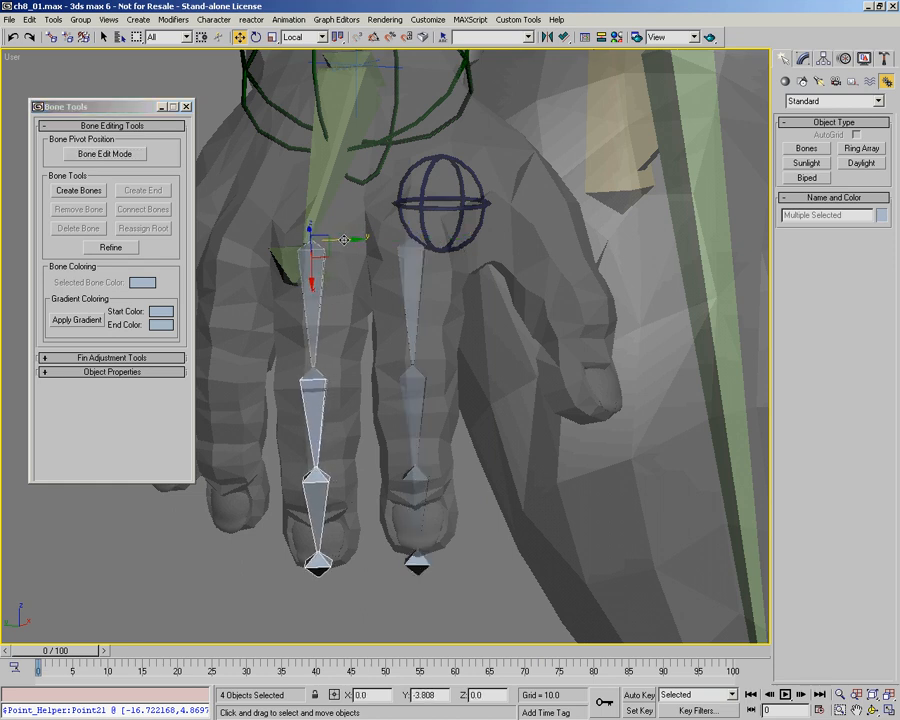
Step: Rotate the copied bone chain so it lines up with the direction of the middle finger
{"action": "middle_click_drag", "start_coordinate": [383, 343], "coordinate": [410, 262], "text": "alt"}
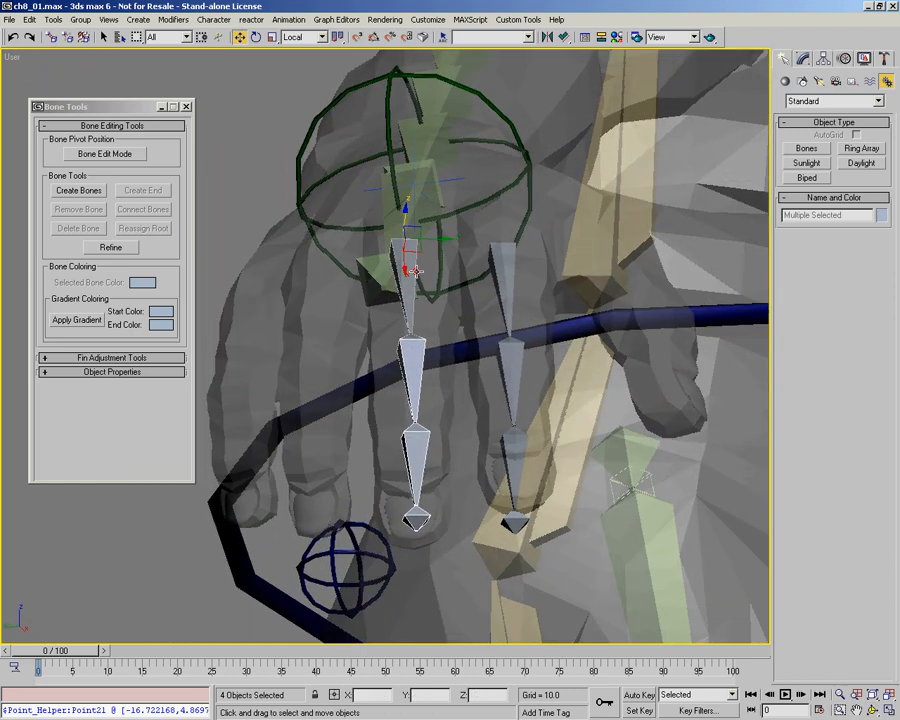
{"action": "right_click", "coordinate": [424, 263]}
{"action": "left_click", "coordinate": [448, 294]}
{"action": "mouse_move", "coordinate": [418, 239]}
{"action": "left_mouse_down"}
{"action": "mouse_move", "coordinate": [402, 236]}
{"action": "mouse_move", "coordinate": [415, 238]}
{"action": "left_mouse_up"}
{"action": "middle_click_drag", "start_coordinate": [466, 286], "coordinate": [473, 271], "text": "alt"}
{"action": "left_click_drag", "start_coordinate": [418, 222], "coordinate": [410, 218]}
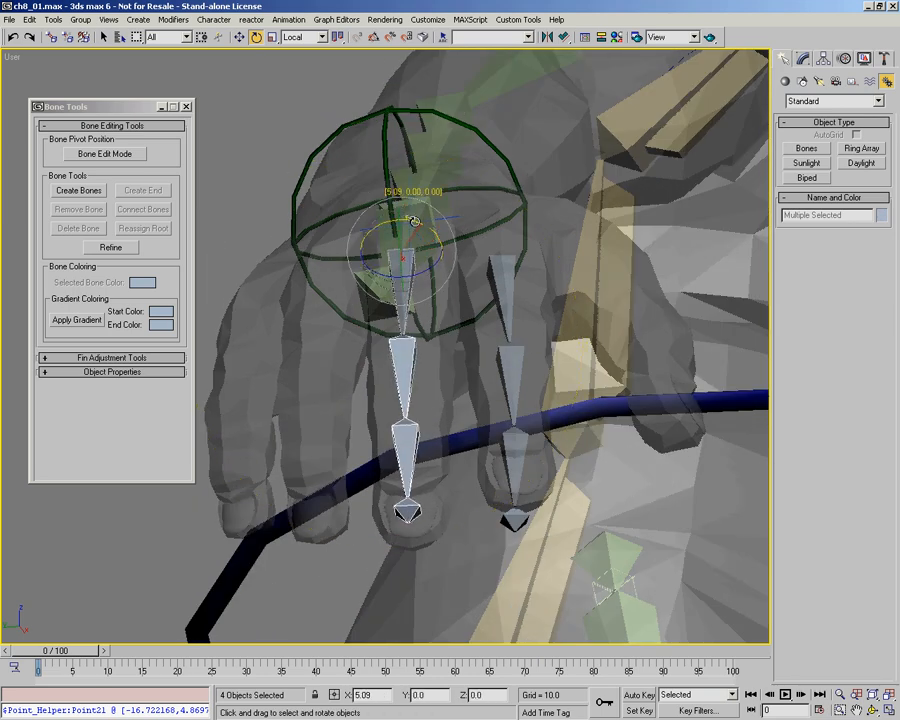
{"action": "middle_click_drag", "start_coordinate": [454, 261], "coordinate": [456, 227], "text": "alt"}
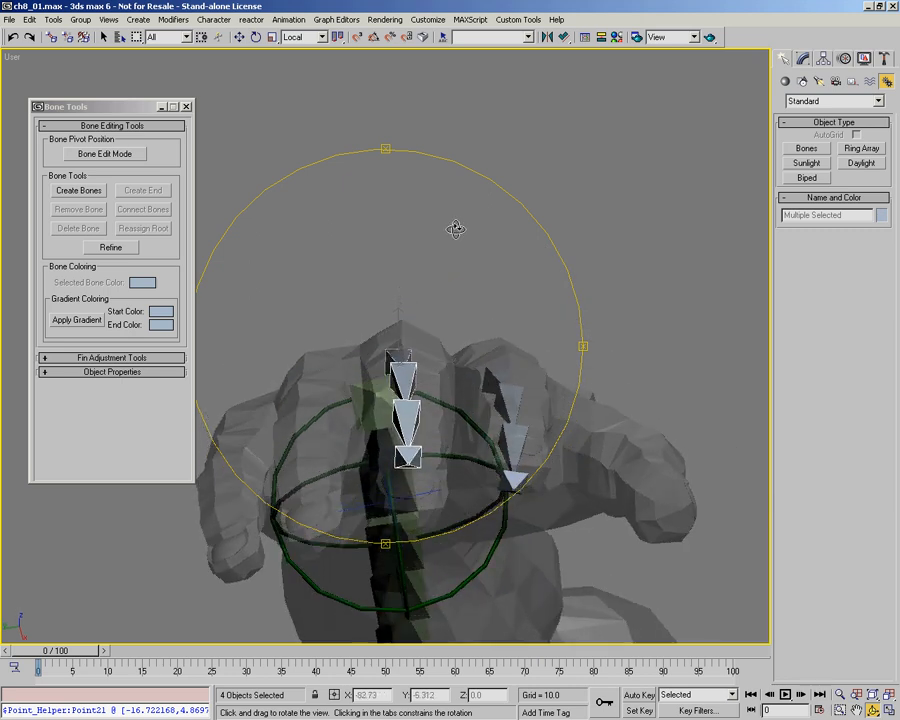
{"action": "left_click_drag", "start_coordinate": [410, 327], "coordinate": [406, 371]}
{"action": "middle_click_drag", "start_coordinate": [482, 367], "coordinate": [480, 476], "text": "alt"}
{"action": "right_click", "coordinate": [410, 346]}
{"action": "left_click", "coordinate": [428, 358]}
{"action": "middle_click_drag", "start_coordinate": [464, 376], "coordinate": [483, 370], "text": "alt"}
{"action": "right_click", "coordinate": [442, 315]}
{"action": "left_click", "coordinate": [460, 329]}
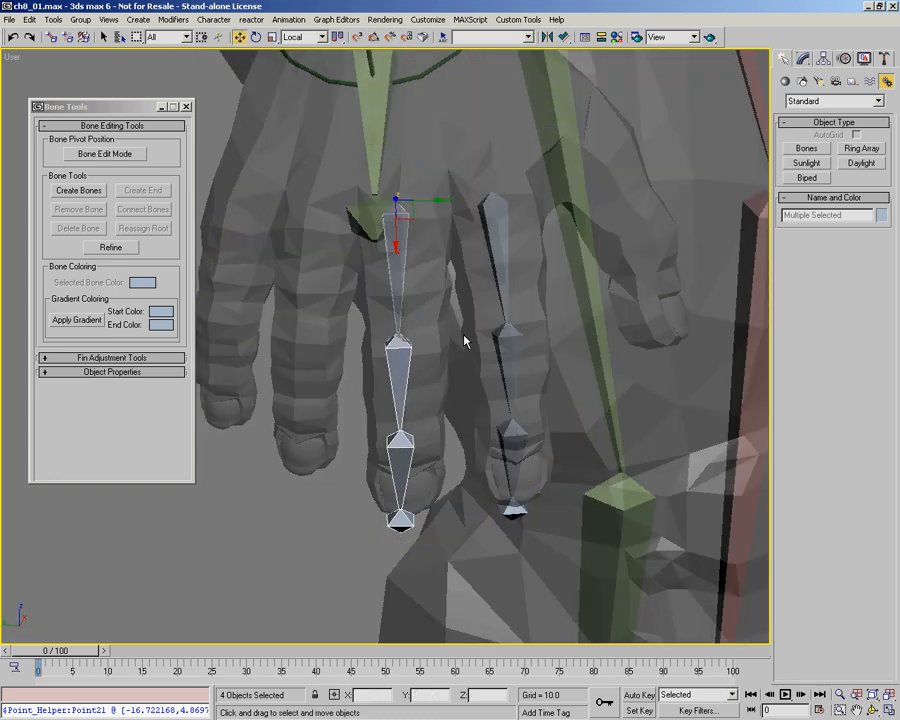
Step: In Bone Edit Mode, move the copied chain's second bone to the middle finger's middle knuckle
{"action": "middle_click_drag", "start_coordinate": [470, 366], "coordinate": [428, 362], "text": "alt"}
{"action": "left_click", "coordinate": [401, 368]}
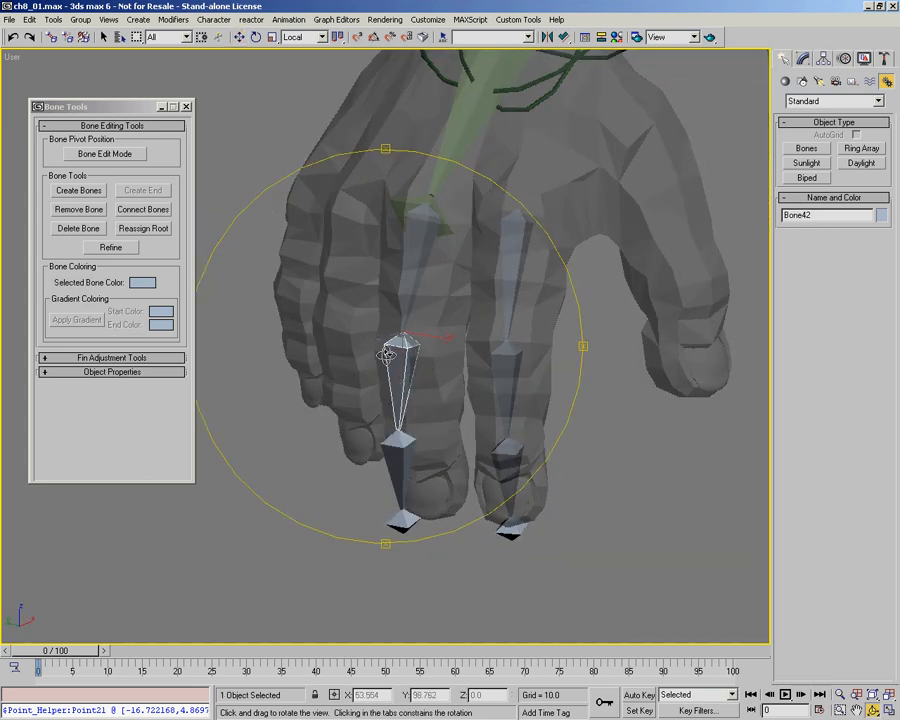
{"action": "left_click", "coordinate": [105, 154]}
{"action": "middle_click_drag", "start_coordinate": [420, 350], "coordinate": [401, 345], "text": "alt"}
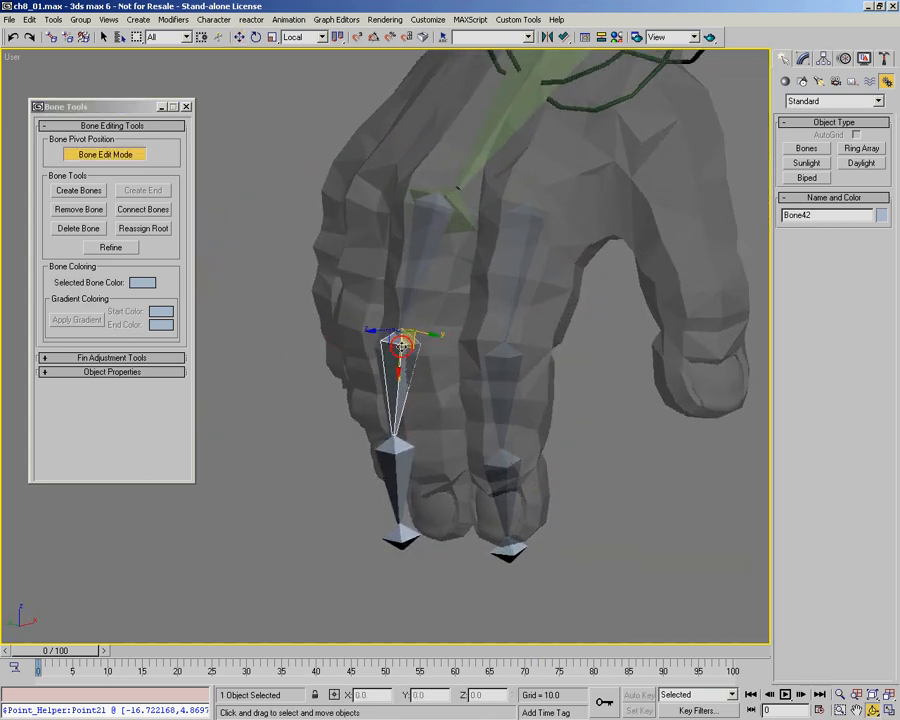
{"action": "left_click_drag", "start_coordinate": [388, 341], "coordinate": [406, 362]}
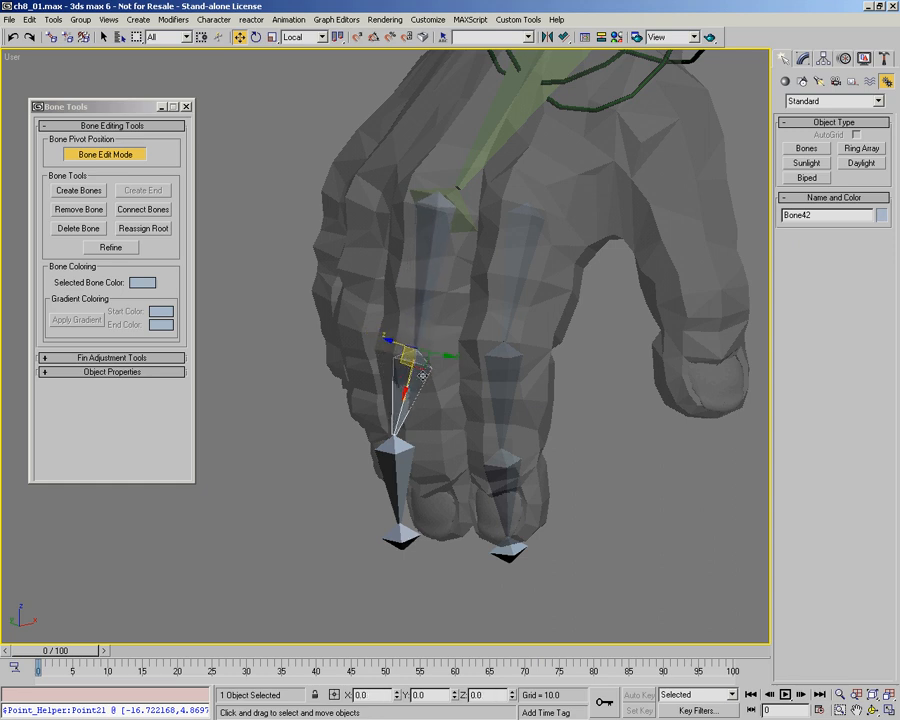
Step: Move the third bone to the middle finger's last knuckle and the end bone to its fingertip
{"action": "middle_click_drag", "start_coordinate": [412, 453], "coordinate": [404, 456], "text": "alt"}
{"action": "left_click_drag", "start_coordinate": [404, 463], "coordinate": [439, 483]}
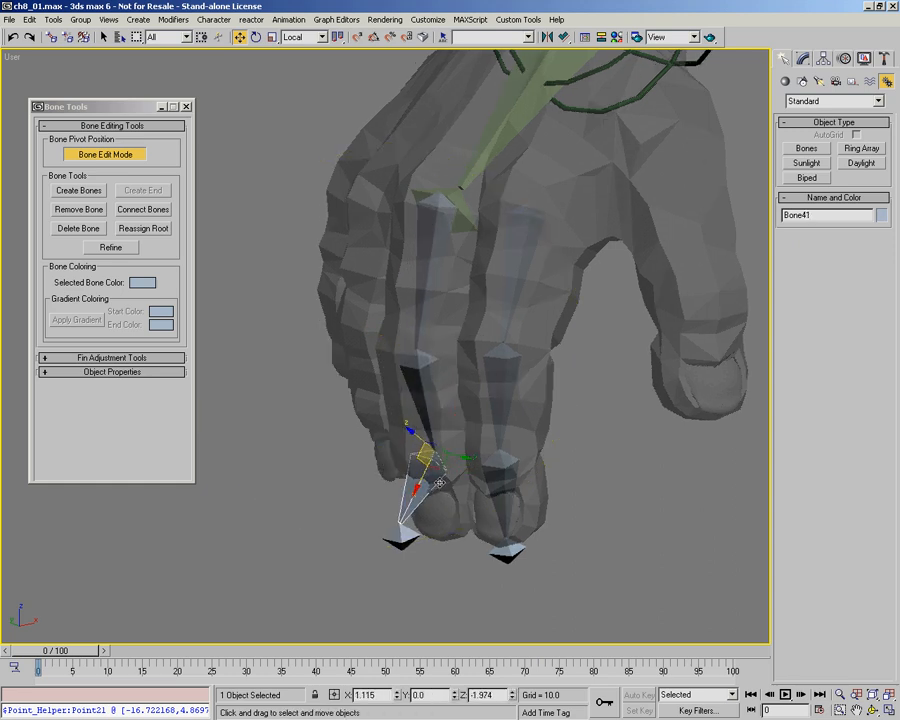
{"action": "left_click_drag", "start_coordinate": [405, 536], "coordinate": [467, 543]}
{"action": "middle_click_drag", "start_coordinate": [476, 420], "coordinate": [494, 507], "text": "alt"}
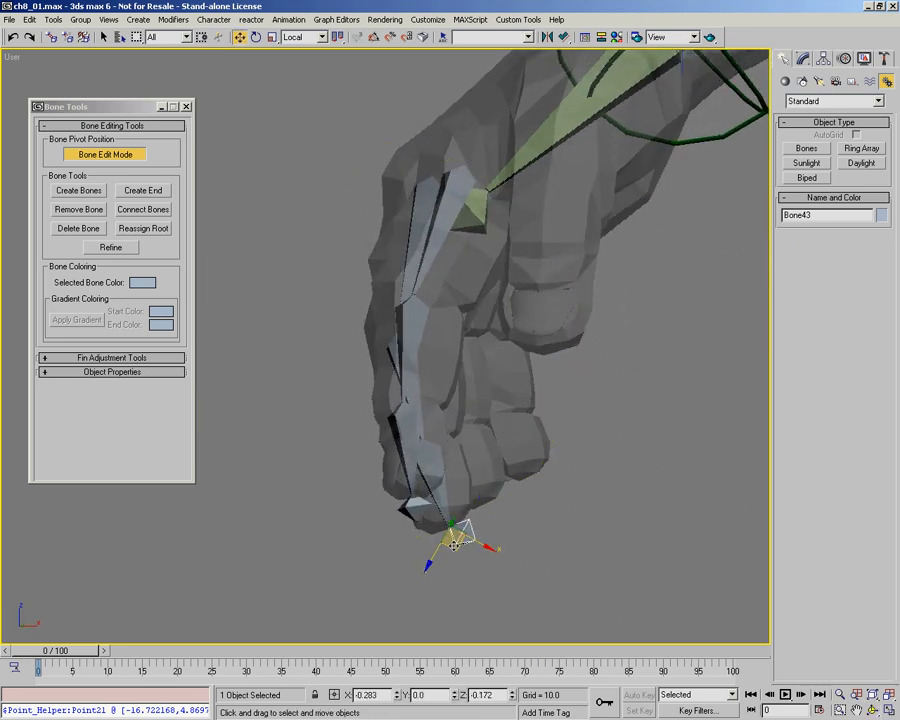
{"action": "middle_click_drag", "start_coordinate": [453, 548], "coordinate": [524, 388], "text": "alt"}
Step: Turn off Bone Edit Mode and nudge the middle finger's root bone into line with its base knuckle
{"action": "left_click", "coordinate": [105, 154]}
{"action": "left_click", "coordinate": [462, 206]}
{"action": "left_click_drag", "start_coordinate": [492, 177], "coordinate": [494, 177]}
{"action": "middle_click_drag", "start_coordinate": [424, 368], "coordinate": [388, 354], "text": "alt"}
Step: Delete the small end bones at the tips of the index and middle finger chains
{"action": "left_click", "coordinate": [591, 583]}
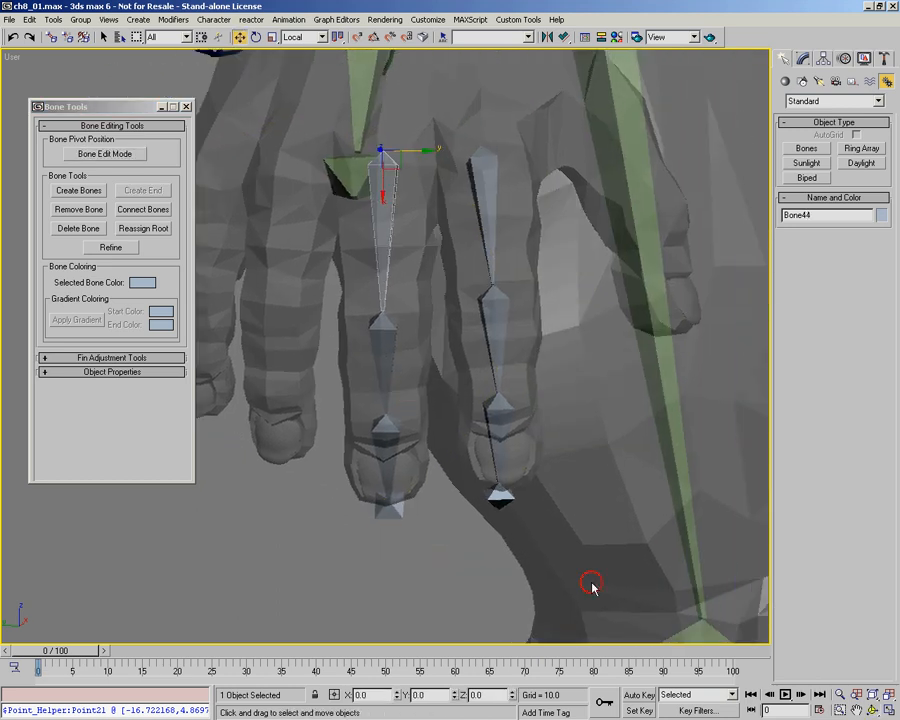
{"action": "left_click", "coordinate": [395, 513], "text": "ctrl"}
{"action": "key", "text": "Delete"}
{"action": "left_click", "coordinate": [497, 440]}
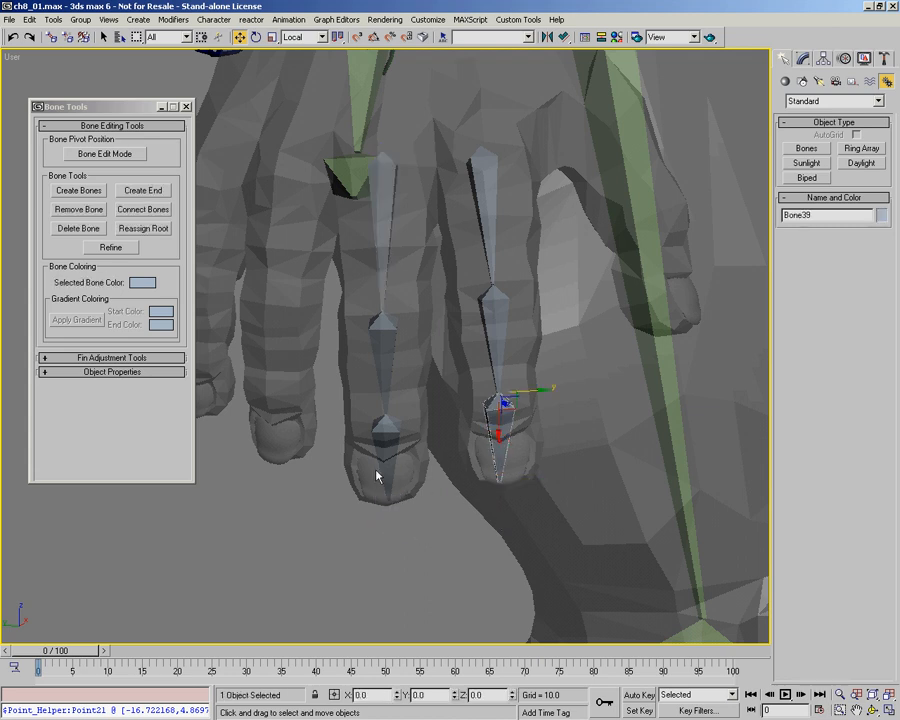
Step: Create new end bones on the last bones of the index and middle finger chains
{"action": "left_click", "coordinate": [157, 194]}
{"action": "left_click", "coordinate": [383, 455]}
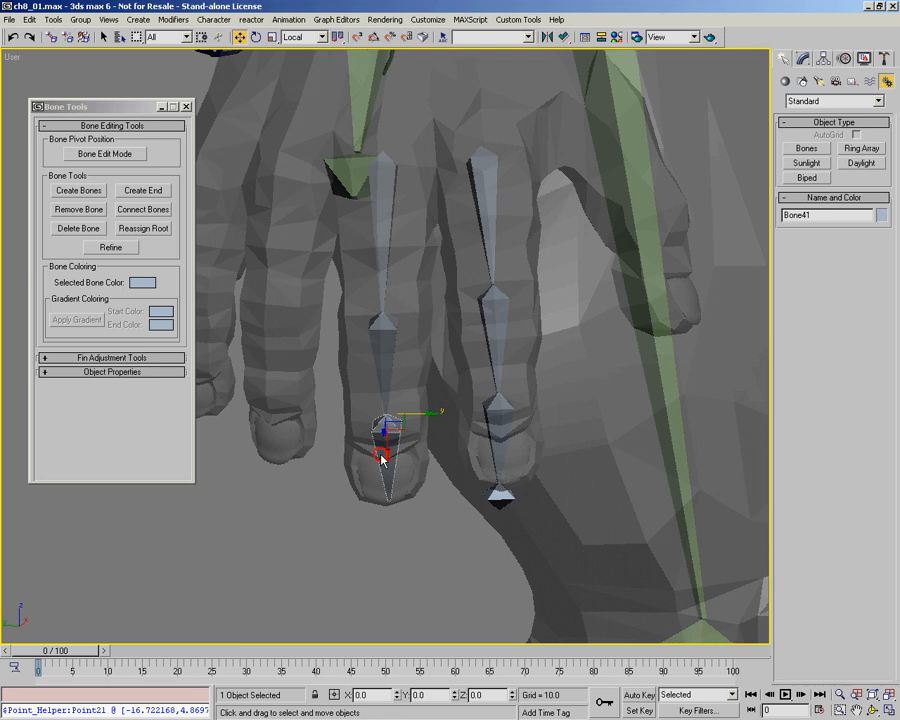
{"action": "left_click", "coordinate": [143, 192]}
Step: Copy the whole middle finger chain onto the ring finger, about 3.6 units along its local Y axis
{"action": "middle_click_drag", "start_coordinate": [430, 422], "coordinate": [426, 328], "text": "alt"}
{"action": "key", "text": "w"}
{"action": "left_click", "coordinate": [422, 245]}
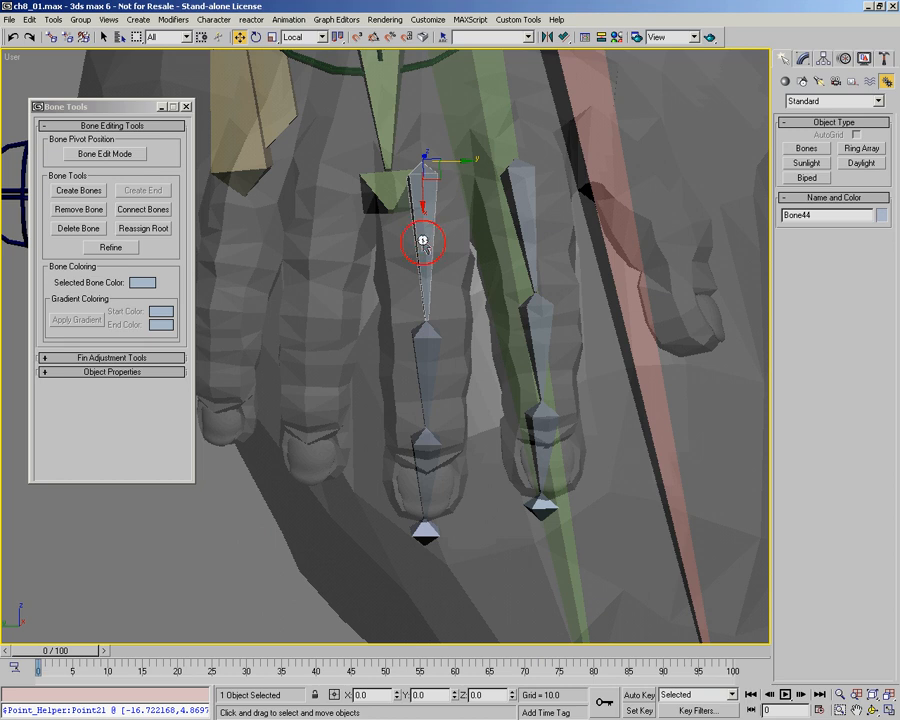
{"action": "double_click", "coordinate": [422, 245]}
{"action": "left_click_drag", "start_coordinate": [448, 160], "coordinate": [354, 160]}
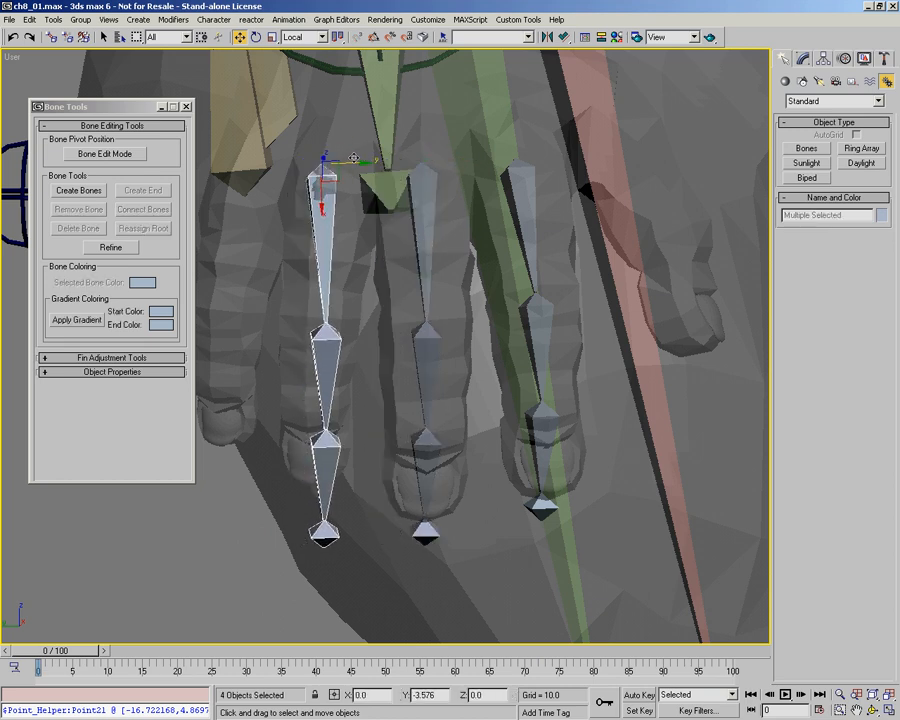
Step: Rotate the copied chain to follow the direction of the ring finger
{"action": "middle_click_drag", "start_coordinate": [386, 305], "coordinate": [428, 264]}
{"action": "right_click", "coordinate": [416, 272]}
{"action": "left_click", "coordinate": [440, 291]}
{"action": "right_click", "coordinate": [428, 264]}
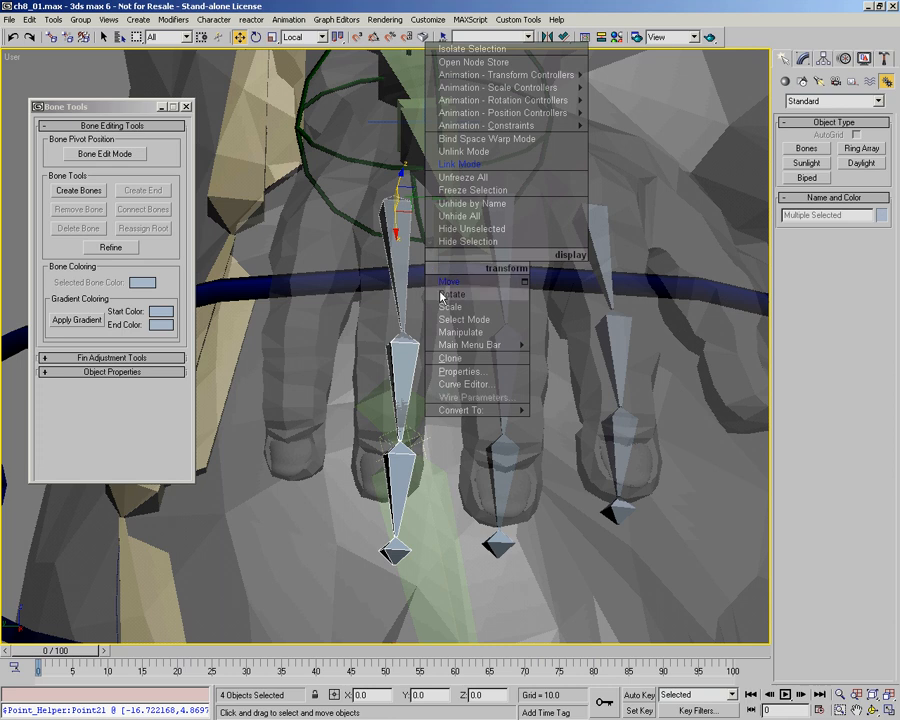
{"action": "left_click", "coordinate": [451, 294]}
{"action": "left_click_drag", "start_coordinate": [399, 162], "coordinate": [400, 177]}
{"action": "mouse_move", "coordinate": [428, 218]}
{"action": "left_mouse_down"}
{"action": "mouse_move", "coordinate": [414, 233]}
{"action": "mouse_move", "coordinate": [421, 222]}
{"action": "left_mouse_up"}
Step: Move the ring finger chain so its root sits at the ring finger's base knuckle
{"action": "middle_click_drag", "start_coordinate": [370, 281], "coordinate": [372, 326]}
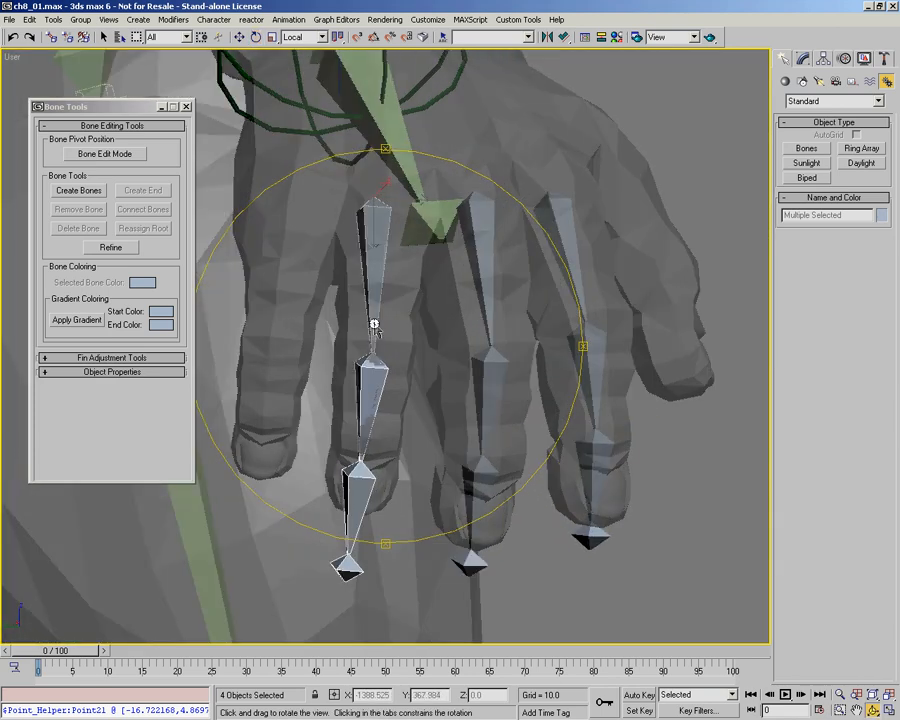
{"action": "right_click", "coordinate": [388, 225]}
{"action": "left_click", "coordinate": [414, 243]}
{"action": "middle_click_drag", "start_coordinate": [414, 243], "coordinate": [407, 217], "text": "alt"}
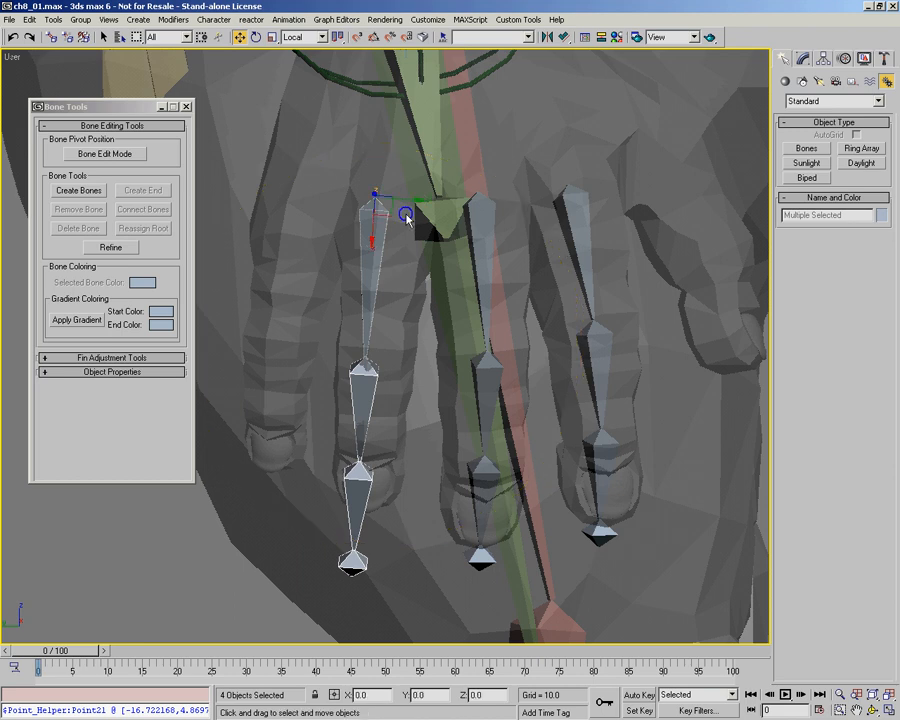
{"action": "left_click_drag", "start_coordinate": [406, 200], "coordinate": [380, 245]}
Step: Fine-tune the ring finger chain's rotation so it runs along the inside of the finger
{"action": "key", "text": "ctrl+r"}
{"action": "right_click", "coordinate": [408, 304]}
{"action": "right_click", "coordinate": [404, 299]}
{"action": "left_click", "coordinate": [428, 331]}
{"action": "middle_click_drag", "start_coordinate": [428, 331], "coordinate": [411, 230], "text": "alt"}
{"action": "left_click_drag", "start_coordinate": [403, 207], "coordinate": [412, 240]}
{"action": "middle_click_drag", "start_coordinate": [428, 268], "coordinate": [429, 270], "text": "alt"}
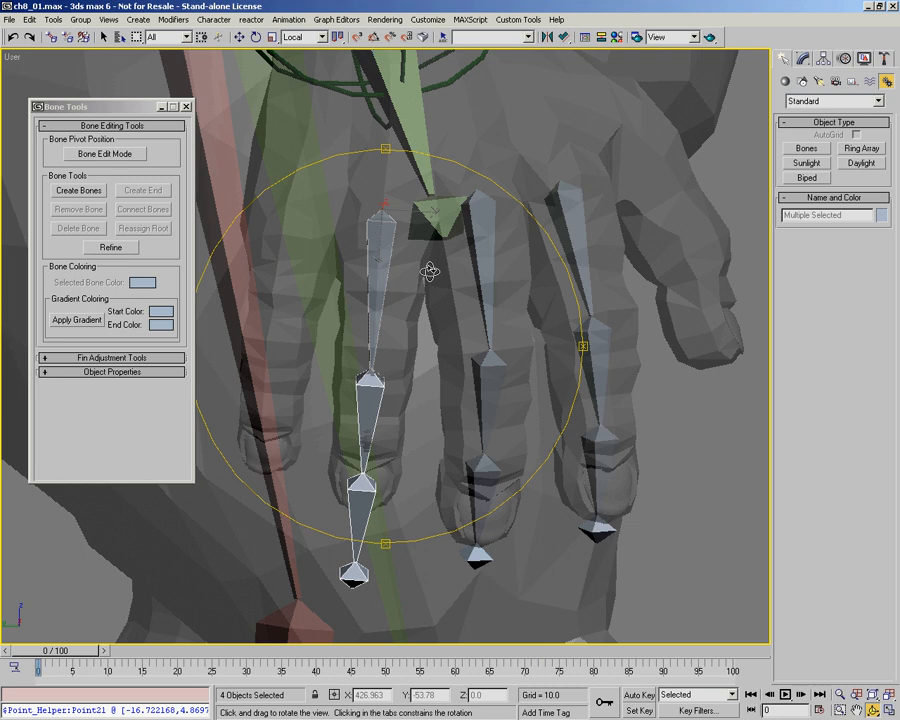
Step: In Bone Edit Mode, move the ring finger chain's second bone to the finger's middle knuckle
{"action": "left_click", "coordinate": [368, 400]}
{"action": "left_click", "coordinate": [105, 154]}
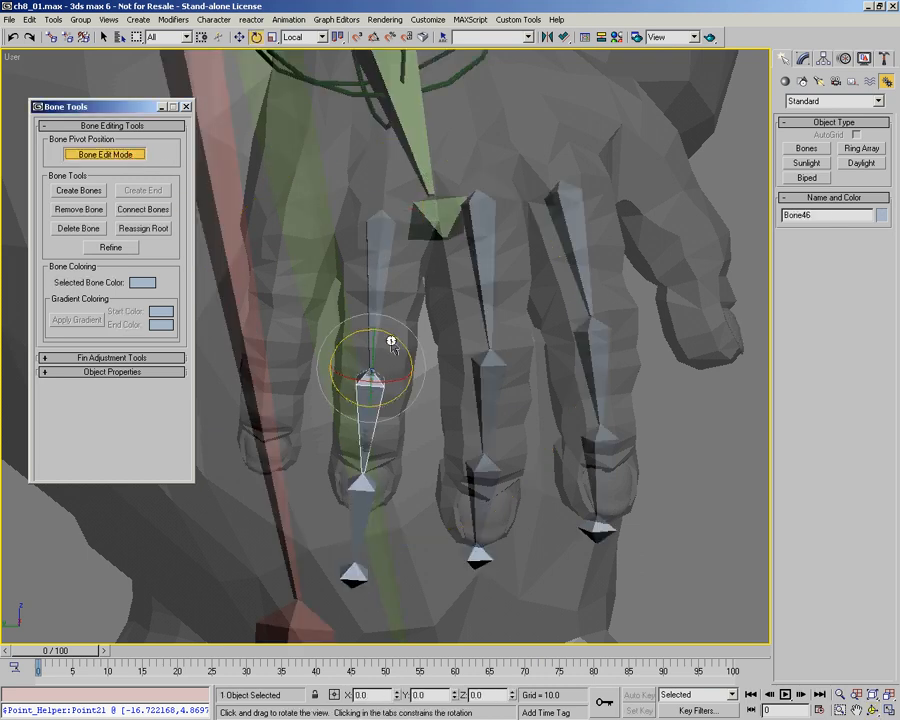
{"action": "middle_click_drag", "start_coordinate": [392, 342], "coordinate": [450, 337], "text": "alt"}
{"action": "right_click", "coordinate": [432, 376]}
{"action": "left_click", "coordinate": [446, 389]}
{"action": "middle_click_drag", "start_coordinate": [447, 414], "coordinate": [436, 418], "text": "alt"}
{"action": "left_click_drag", "start_coordinate": [381, 374], "coordinate": [379, 358]}
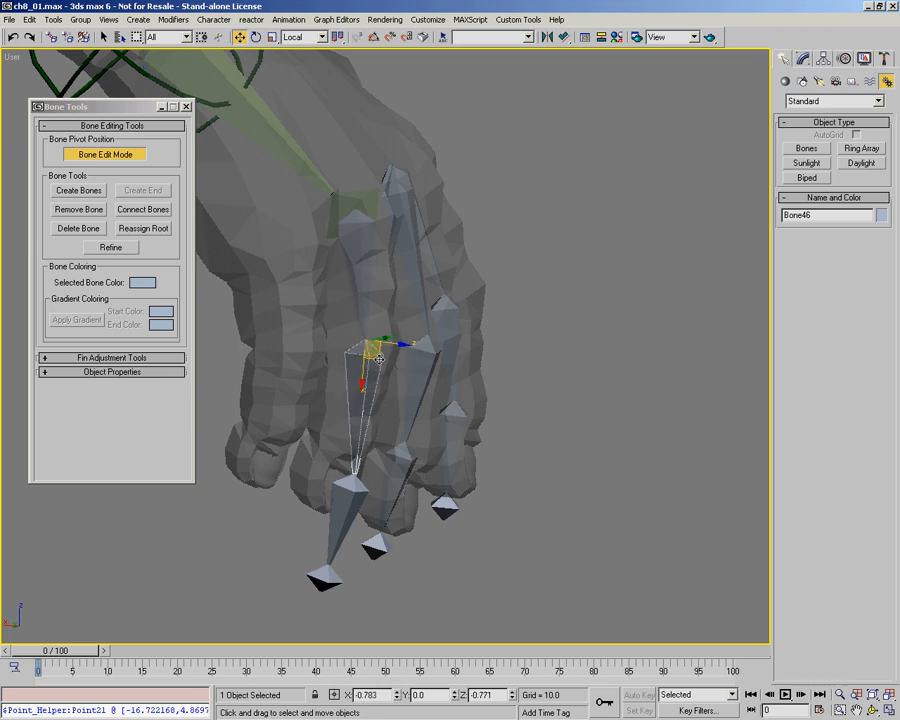
Step: Move the ring finger's third bone to its last knuckle and the end bone to the fingertip
{"action": "left_click_drag", "start_coordinate": [345, 490], "coordinate": [335, 450]}
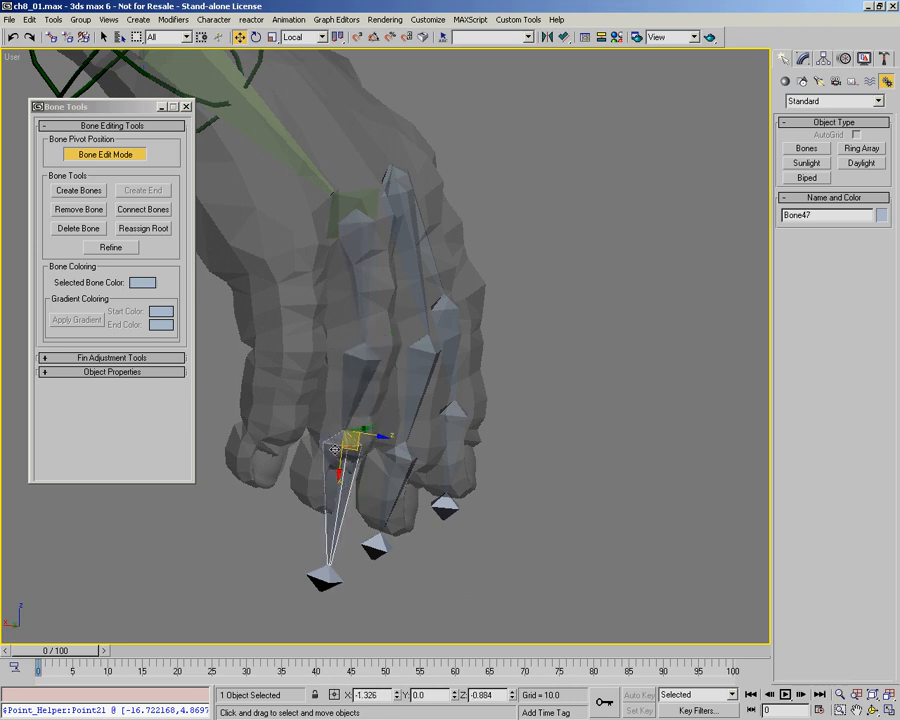
{"action": "left_click_drag", "start_coordinate": [319, 582], "coordinate": [298, 521]}
{"action": "middle_click_drag", "start_coordinate": [393, 403], "coordinate": [302, 443], "text": "alt"}
Step: Replace the ring finger chain's end bone with a newly created one, and turn off Bone Edit Mode
{"action": "key", "text": "w"}
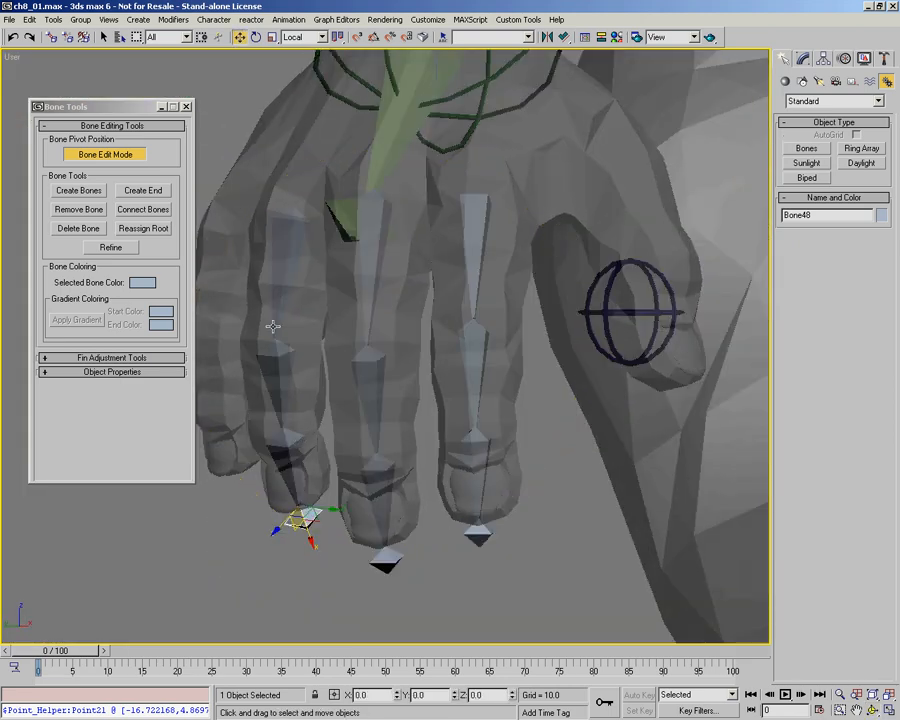
{"action": "left_click", "coordinate": [286, 505]}
{"action": "left_click", "coordinate": [291, 480]}
{"action": "left_click", "coordinate": [159, 189]}
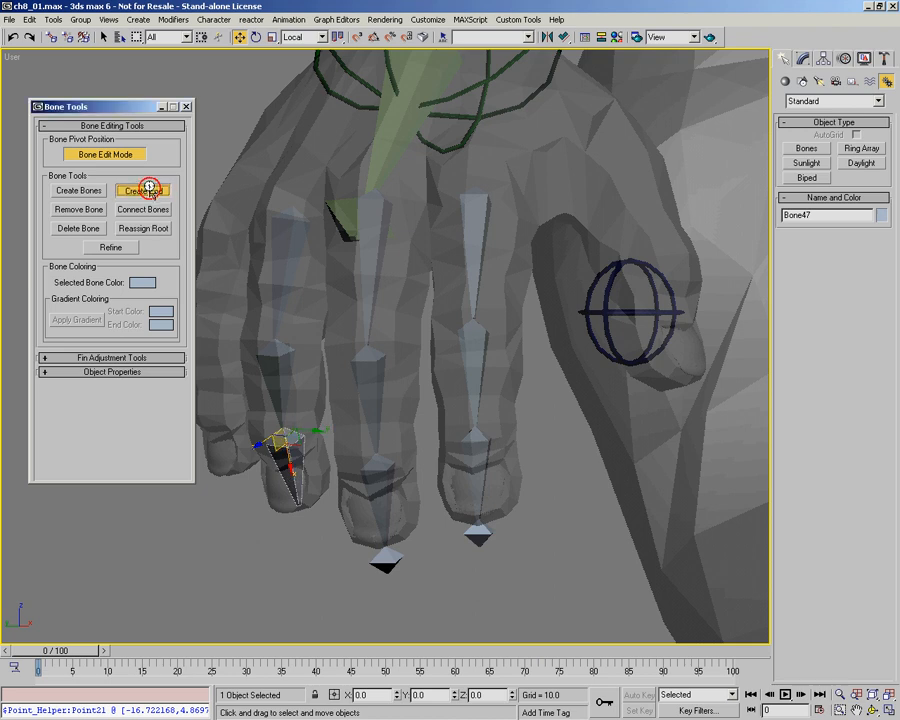
{"action": "left_click", "coordinate": [122, 152]}
Step: Copy the whole ring finger chain onto the little finger
{"action": "middle_click_drag", "start_coordinate": [372, 318], "coordinate": [412, 377]}
{"action": "left_click", "coordinate": [345, 290]}
{"action": "key", "text": "w"}
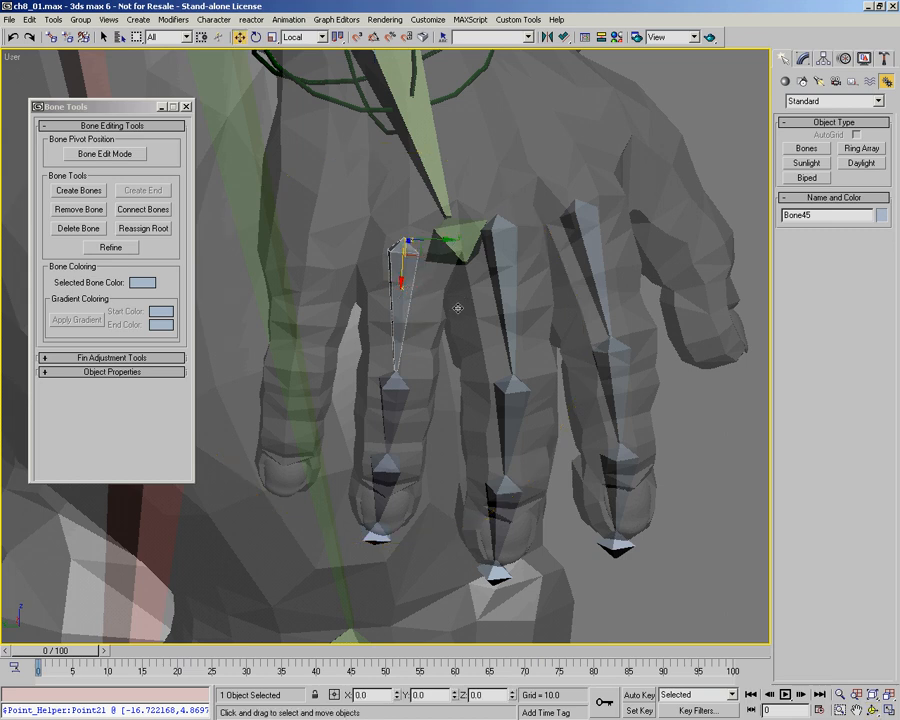
{"action": "key", "text": "ctrl+Page_Down"}
{"action": "left_click", "coordinate": [524, 351]}
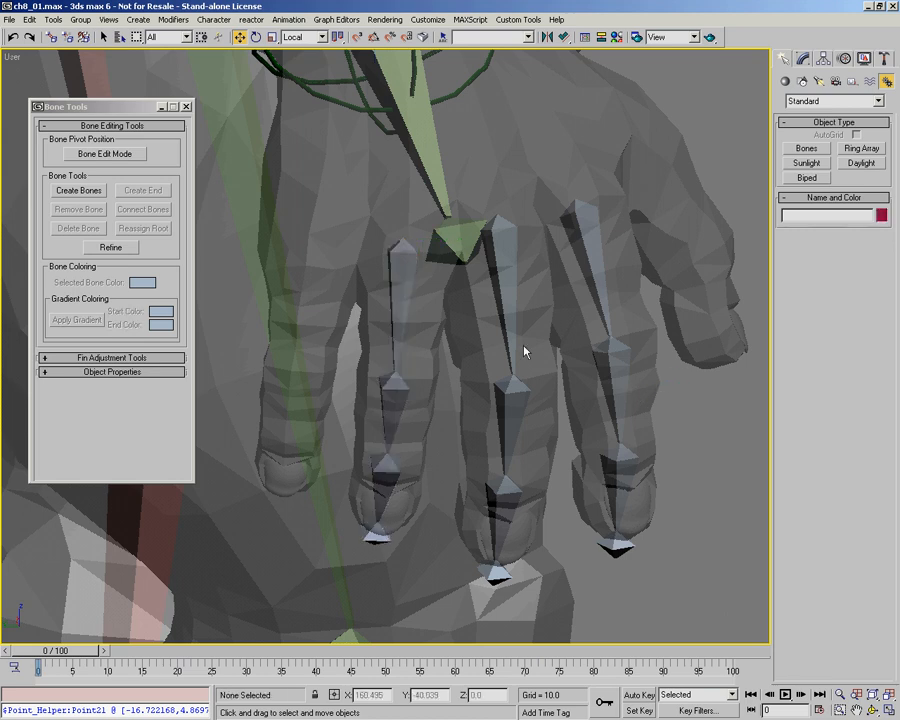
{"action": "double_click", "coordinate": [398, 291]}
{"action": "left_click_drag", "start_coordinate": [416, 252], "coordinate": [326, 226]}
{"action": "middle_click_drag", "start_coordinate": [422, 338], "coordinate": [331, 214], "text": "alt"}
{"action": "middle_click_drag", "start_coordinate": [414, 303], "coordinate": [432, 328], "text": "alt"}
Step: In Bone Edit Mode, move only the little finger chain's root bone back to the wrist
{"action": "left_click", "coordinate": [147, 157]}
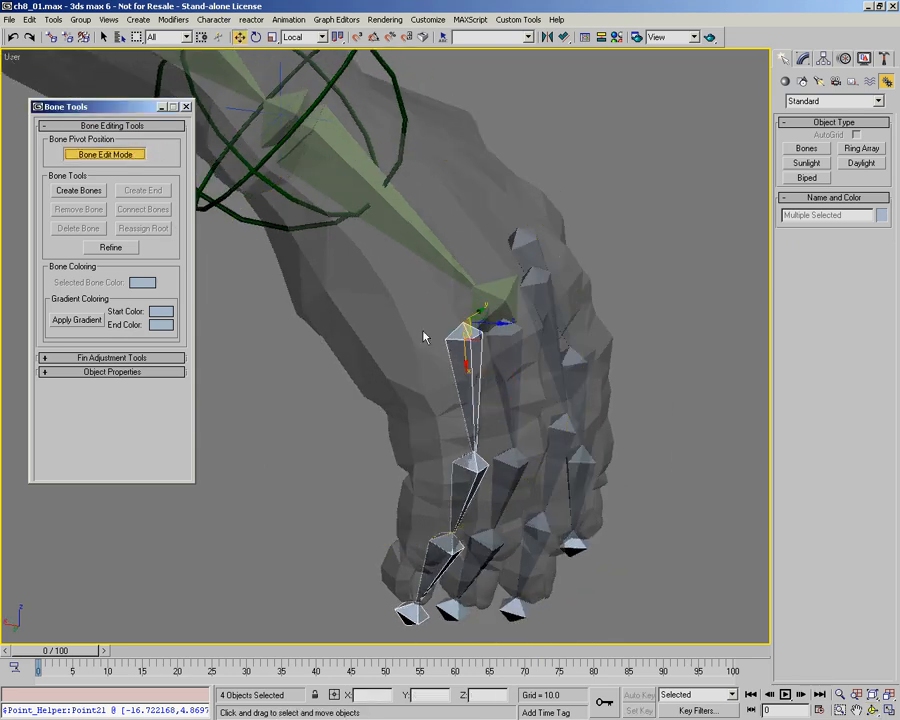
{"action": "left_click_drag", "start_coordinate": [480, 339], "coordinate": [302, 177]}
{"action": "right_click", "coordinate": [302, 177]}
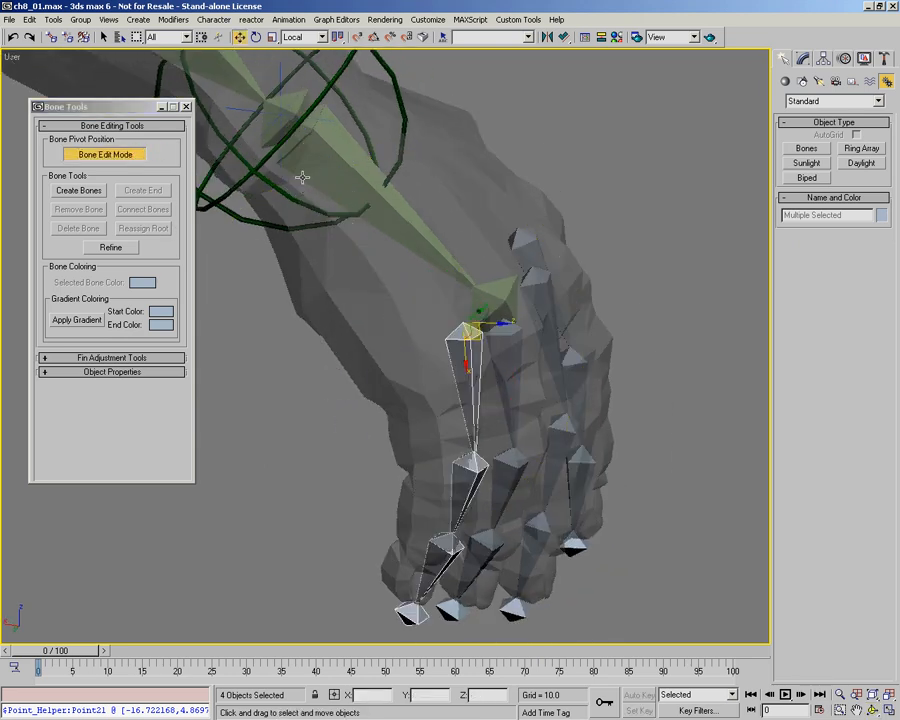
{"action": "left_click", "coordinate": [445, 395]}
{"action": "left_click", "coordinate": [484, 350]}
{"action": "left_click_drag", "start_coordinate": [473, 332], "coordinate": [309, 171]}
{"action": "middle_click_drag", "start_coordinate": [416, 251], "coordinate": [405, 175], "text": "alt"}
{"action": "left_click_drag", "start_coordinate": [413, 159], "coordinate": [449, 191]}
{"action": "mouse_move", "coordinate": [463, 300]}
{"action": "middle_mouse_down", "text": "alt"}
{"action": "mouse_move", "coordinate": [534, 281]}
{"action": "mouse_move", "coordinate": [445, 327]}
{"action": "mouse_move", "coordinate": [468, 306]}
{"action": "middle_mouse_up", "text": "alt"}
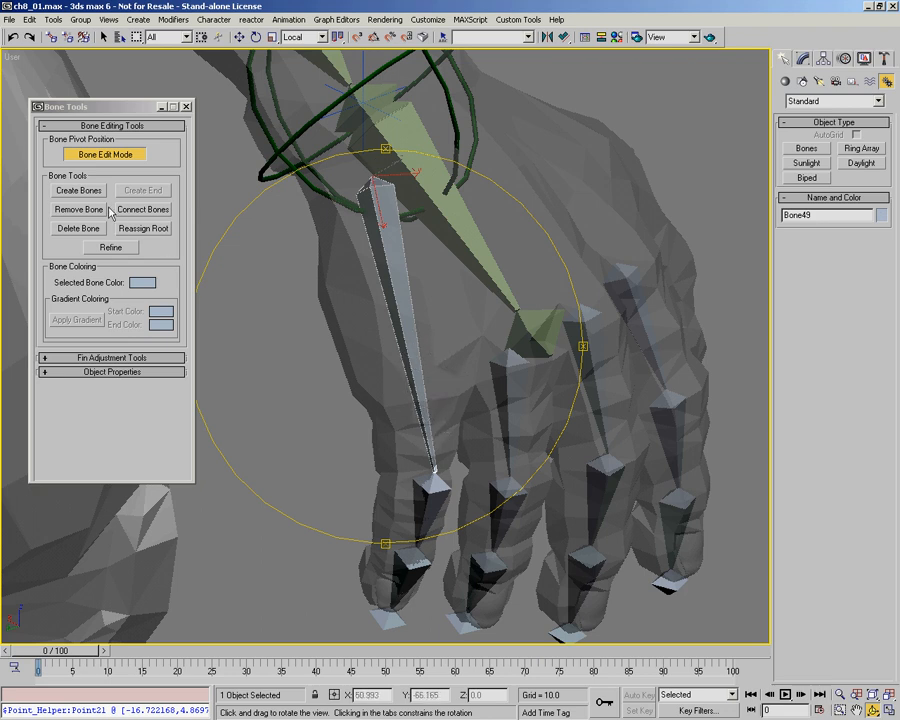
Step: Refine the long little finger bone near the base knuckle and move the new bone into that knuckle
{"action": "left_click", "coordinate": [100, 247]}
{"action": "right_click", "coordinate": [470, 420]}
{"action": "left_click", "coordinate": [428, 422]}
{"action": "mouse_move", "coordinate": [436, 413]}
{"action": "middle_mouse_down", "text": "alt"}
{"action": "mouse_move", "coordinate": [478, 399]}
{"action": "mouse_move", "coordinate": [473, 412]}
{"action": "mouse_move", "coordinate": [441, 422]}
{"action": "middle_mouse_up", "text": "alt"}
{"action": "left_click_drag", "start_coordinate": [429, 411], "coordinate": [440, 396]}
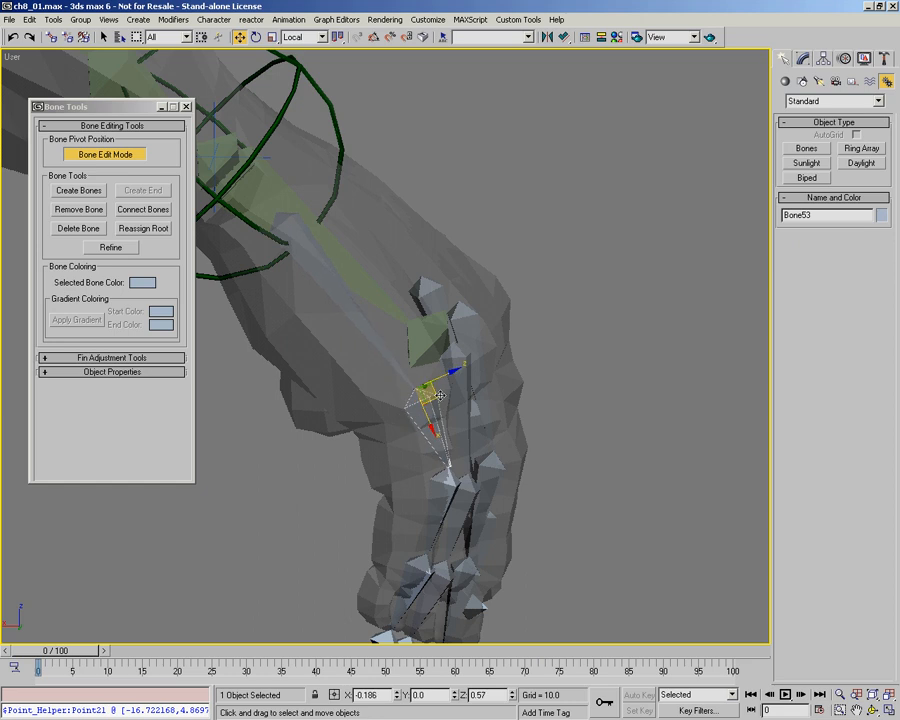
Step: Move the little finger's remaining bones onto its middle and last knuckles and the end bone to its fingertip
{"action": "left_click_drag", "start_coordinate": [446, 482], "coordinate": [430, 487]}
{"action": "middle_click_drag", "start_coordinate": [517, 413], "coordinate": [484, 412]}
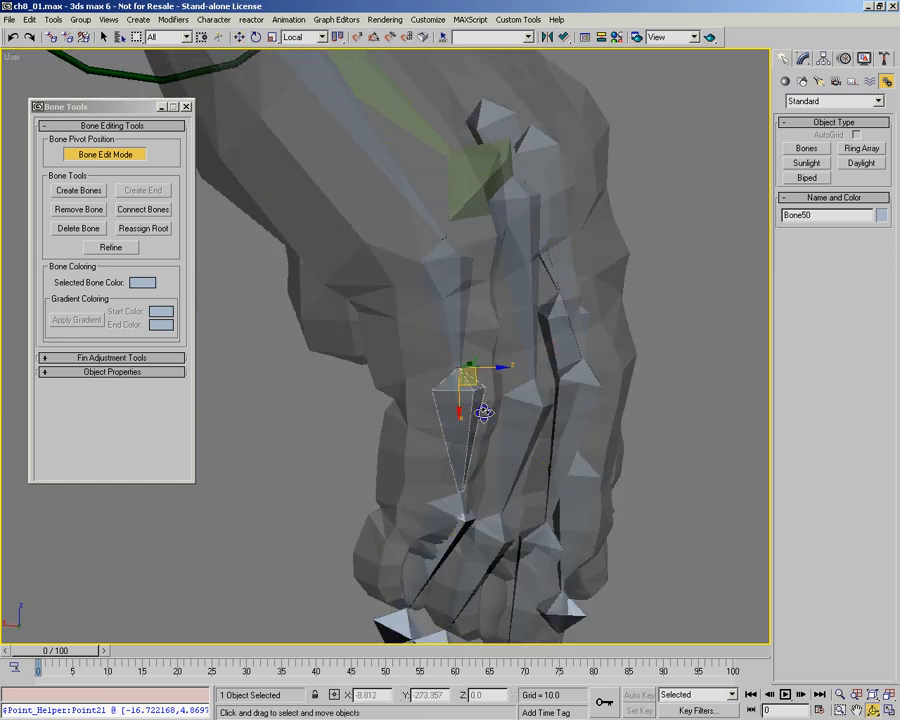
{"action": "left_click_drag", "start_coordinate": [478, 382], "coordinate": [470, 411]}
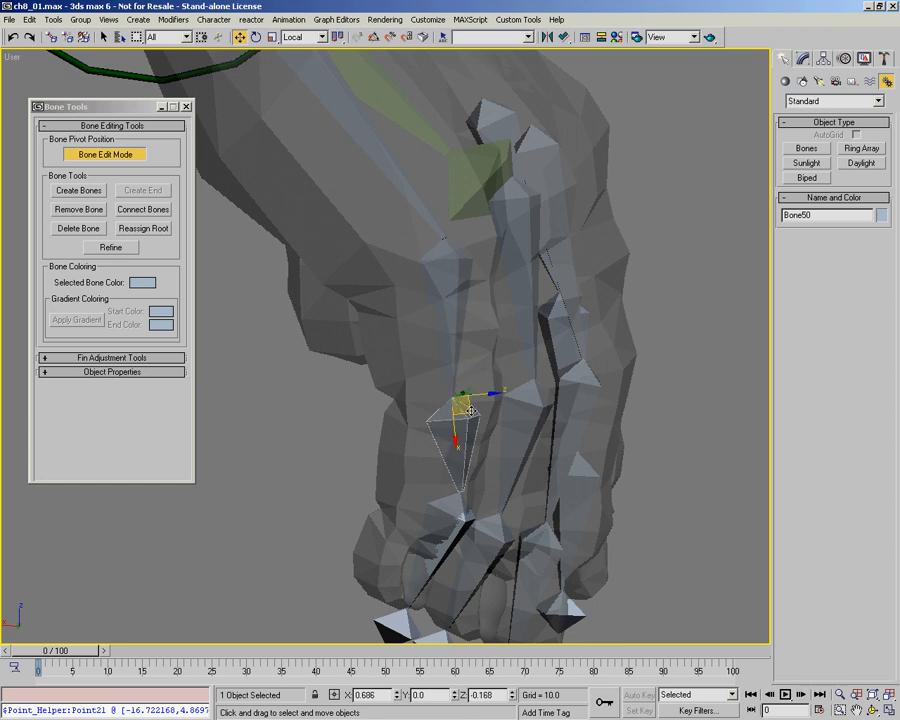
{"action": "left_click", "coordinate": [448, 519]}
{"action": "left_click_drag", "start_coordinate": [386, 624], "coordinate": [362, 612]}
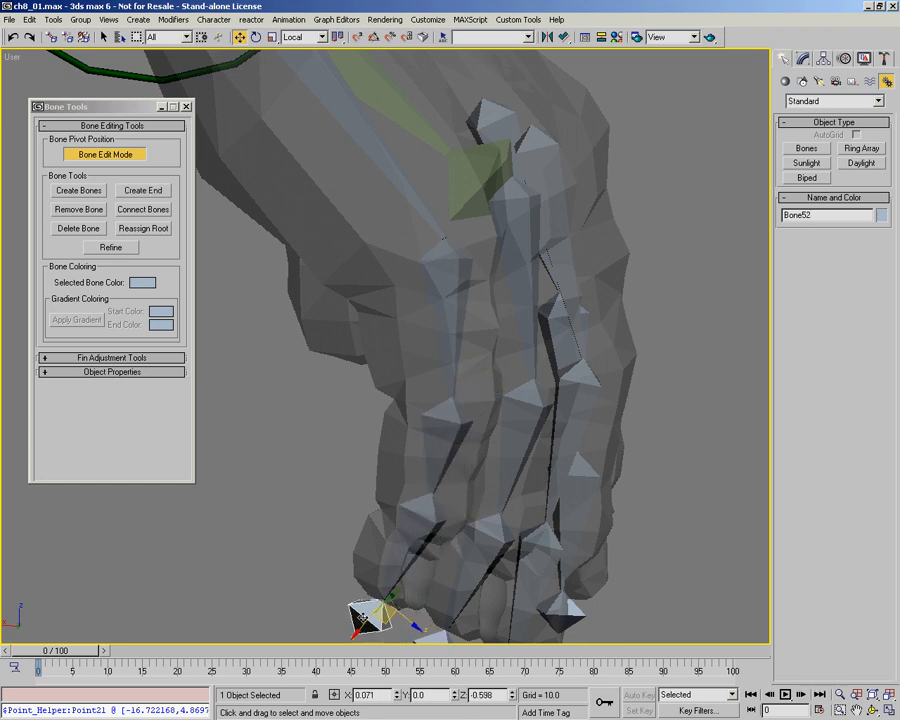
{"action": "middle_click_drag", "start_coordinate": [452, 378], "coordinate": [478, 273], "text": "alt"}
Step: Rotate the little finger bones from the base knuckle down by about 11 degrees around the local X axis
{"action": "left_click", "coordinate": [420, 287]}
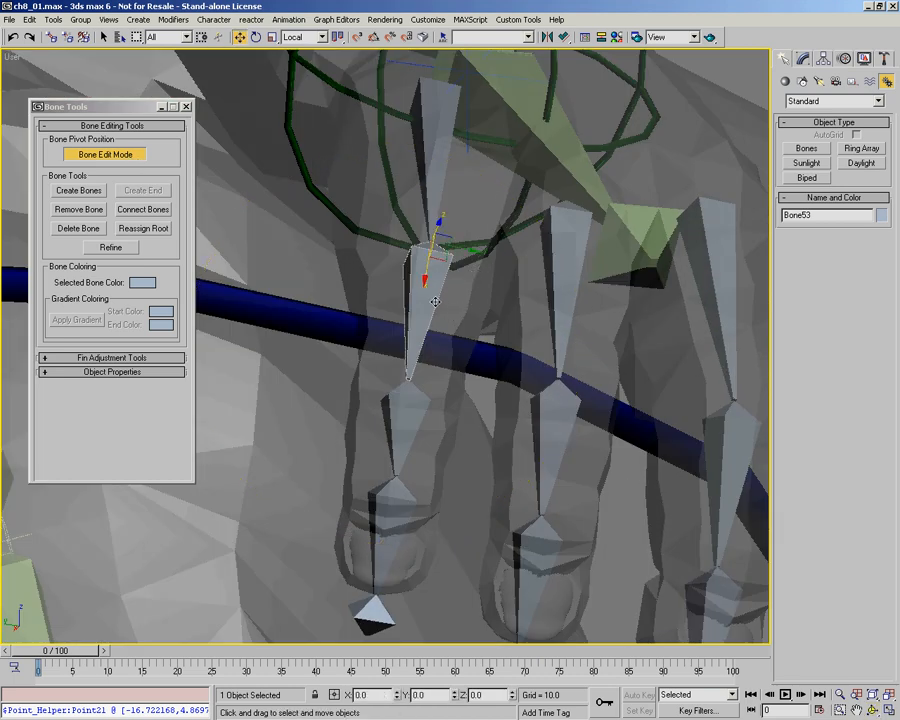
{"action": "double_click", "coordinate": [436, 285]}
{"action": "right_click", "coordinate": [422, 302]}
{"action": "left_click", "coordinate": [446, 327]}
{"action": "left_click_drag", "start_coordinate": [465, 240], "coordinate": [452, 227]}
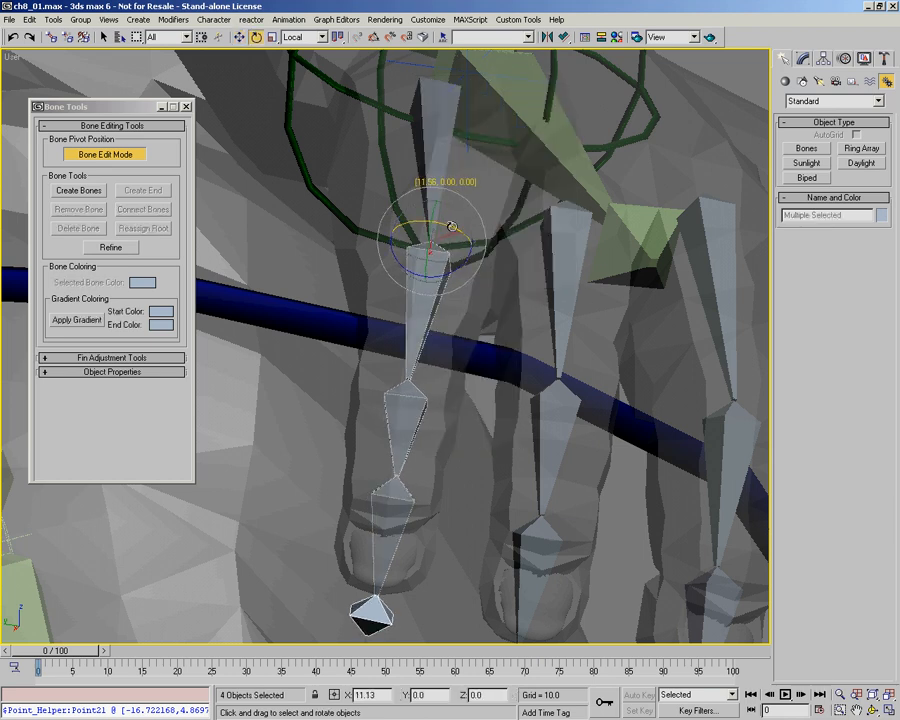
{"action": "key", "text": "ctrl+r"}
{"action": "left_click_drag", "start_coordinate": [445, 299], "coordinate": [446, 358]}
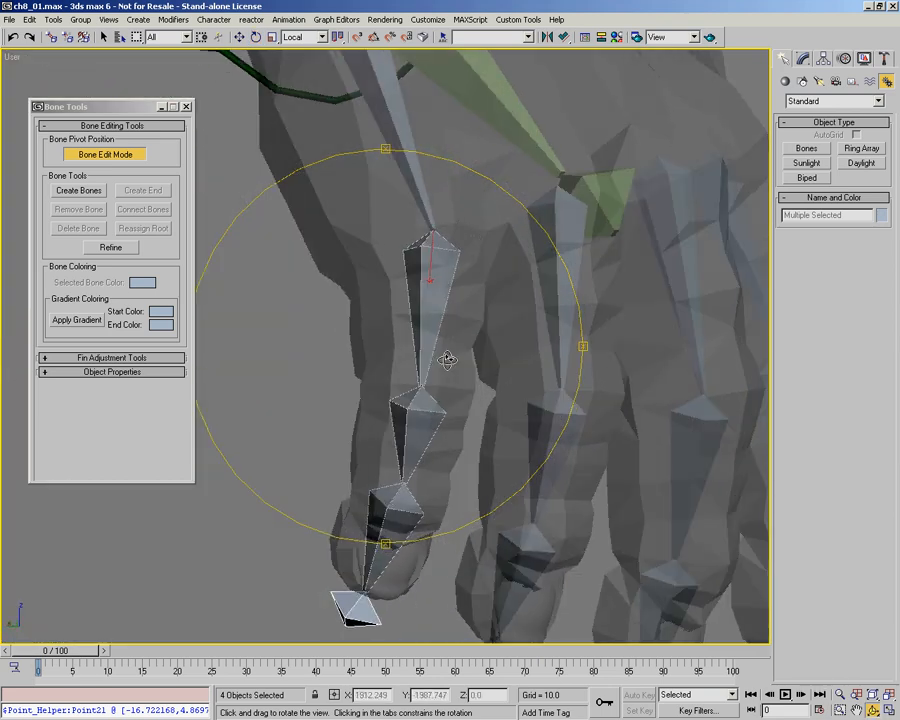
Step: Nudge the little finger's last bone into line with its last knuckle
{"action": "right_click", "coordinate": [440, 418]}
{"action": "left_click", "coordinate": [396, 515]}
{"action": "right_click", "coordinate": [397, 508]}
{"action": "left_click", "coordinate": [422, 527]}
{"action": "key", "text": "ctrl+r"}
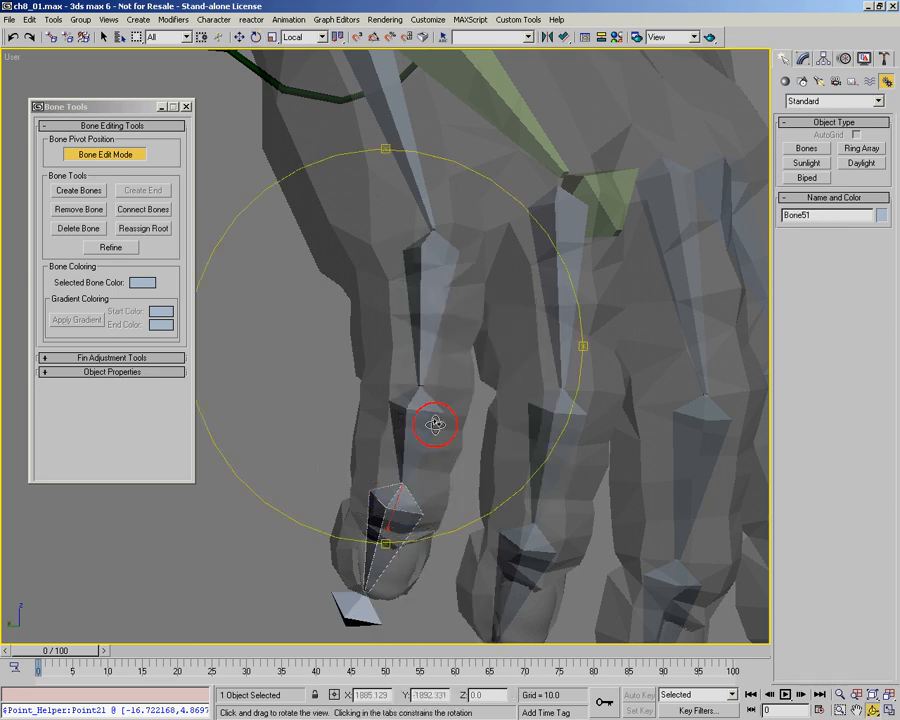
{"action": "left_click_drag", "start_coordinate": [436, 424], "coordinate": [462, 490]}
{"action": "right_click", "coordinate": [460, 492]}
{"action": "left_click_drag", "start_coordinate": [413, 509], "coordinate": [414, 508]}
Step: Turn off Bone Edit Mode and copy the whole index finger chain to the base of the thumb
{"action": "middle_click_drag", "start_coordinate": [386, 329], "coordinate": [328, 323], "text": "ctrl+alt"}
{"action": "left_click", "coordinate": [392, 292]}
{"action": "middle_click_drag", "start_coordinate": [392, 300], "coordinate": [462, 269], "text": "alt"}
{"action": "key", "text": "alt+z"}
{"action": "mouse_move", "coordinate": [461, 268]}
{"action": "left_mouse_down"}
{"action": "mouse_move", "coordinate": [456, 252]}
{"action": "mouse_move", "coordinate": [454, 277]}
{"action": "left_mouse_up"}
{"action": "key", "text": "ctrl+r"}
{"action": "right_click", "coordinate": [454, 277]}
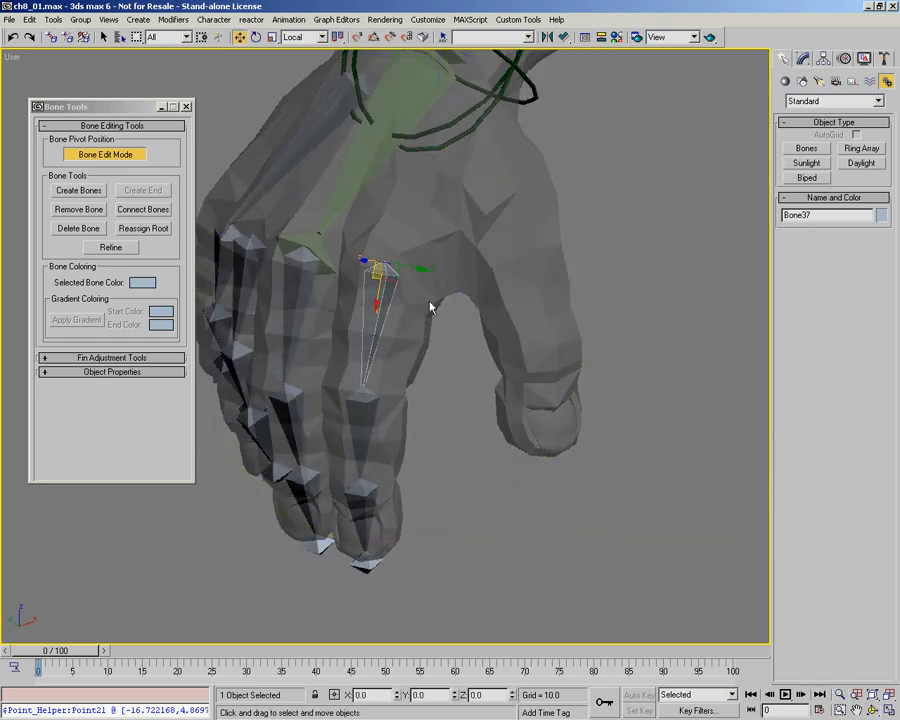
{"action": "left_click", "coordinate": [140, 162]}
{"action": "double_click", "coordinate": [375, 315]}
{"action": "middle_click_drag", "start_coordinate": [462, 311], "coordinate": [426, 388]}
{"action": "key", "text": "alt+z"}
{"action": "key", "text": "ctrl+r"}
{"action": "left_click_drag", "start_coordinate": [418, 338], "coordinate": [415, 343]}
{"action": "key", "text": "alt+z"}
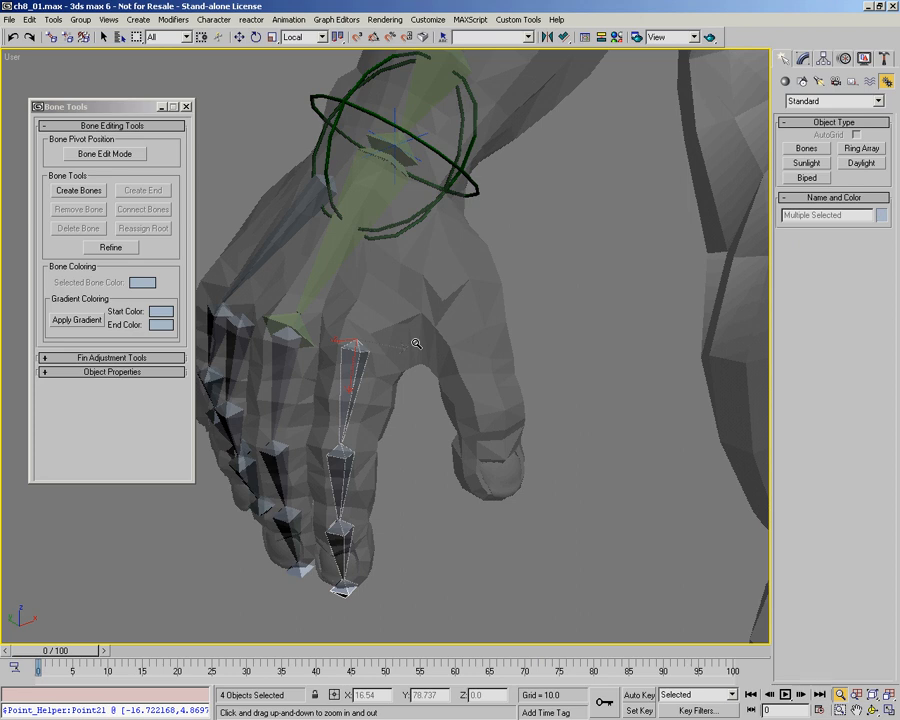
{"action": "key", "text": "w"}
{"action": "middle_click_drag", "start_coordinate": [388, 383], "coordinate": [362, 331], "text": "alt"}
{"action": "mouse_move", "coordinate": [434, 311]}
{"action": "left_mouse_down", "text": "shift"}
{"action": "mouse_move", "coordinate": [505, 248]}
{"action": "mouse_move", "coordinate": [490, 259]}
{"action": "left_mouse_up", "text": "shift"}
{"action": "key", "text": "Return"}
Step: Rotate the copied chain so it points along the thumb
{"action": "mouse_move", "coordinate": [489, 321]}
{"action": "middle_mouse_down", "text": "alt"}
{"action": "mouse_move", "coordinate": [568, 357]}
{"action": "mouse_move", "coordinate": [550, 345]}
{"action": "middle_mouse_up", "text": "alt"}
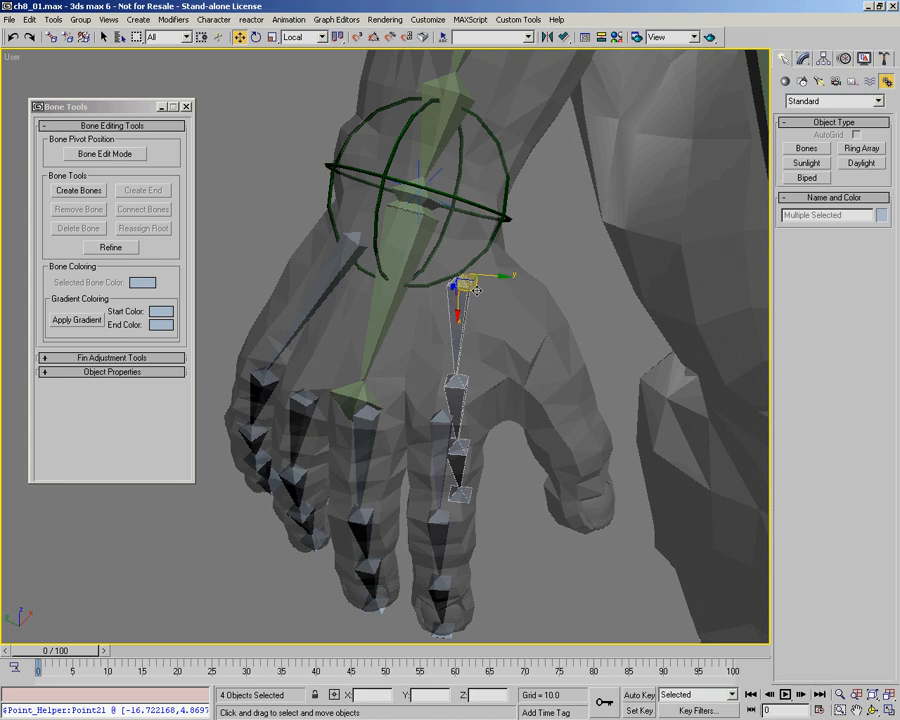
{"action": "right_click", "coordinate": [487, 320]}
{"action": "left_click", "coordinate": [508, 346]}
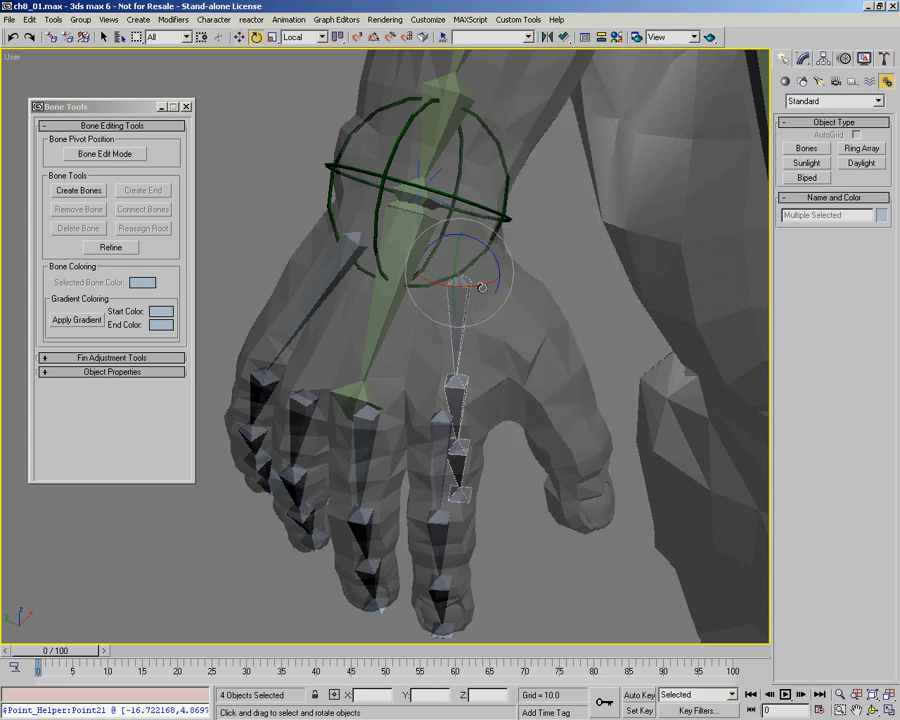
{"action": "left_click_drag", "start_coordinate": [513, 286], "coordinate": [490, 216]}
{"action": "middle_click_drag", "start_coordinate": [538, 327], "coordinate": [488, 321], "text": "alt"}
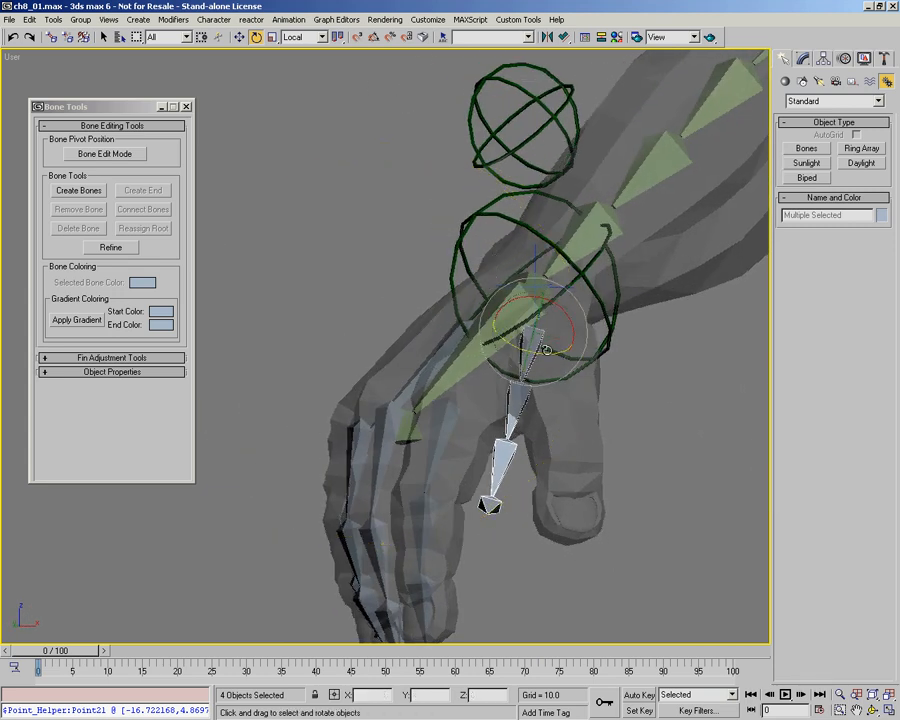
{"action": "middle_click_drag", "start_coordinate": [570, 350], "coordinate": [498, 339], "text": "alt"}
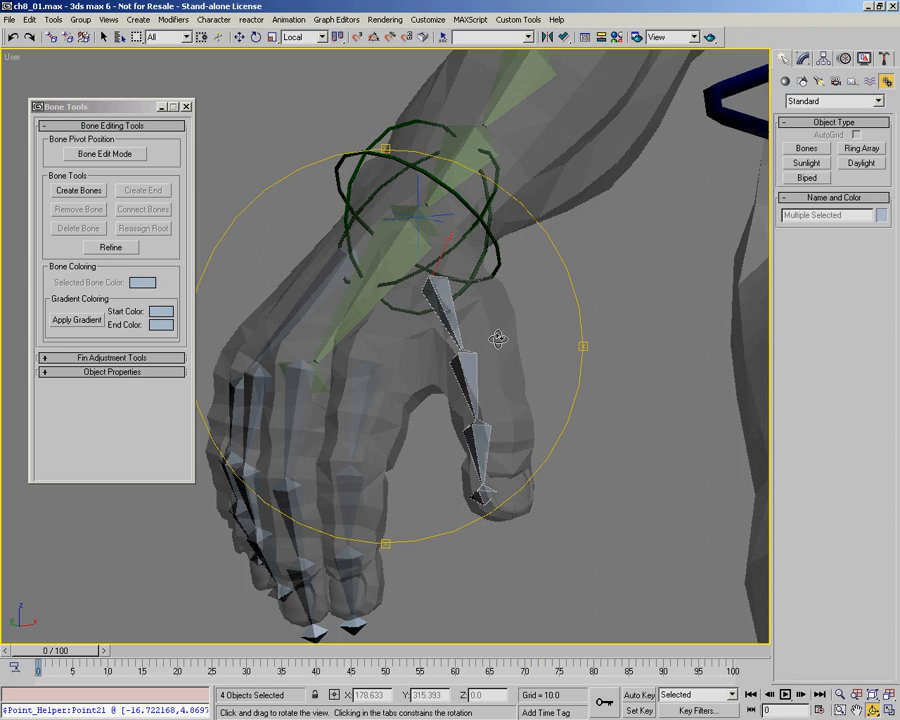
Step: Move the thumb chain so its root sits inside the base of the thumb near the wrist
{"action": "mouse_move", "coordinate": [430, 368]}
{"action": "left_mouse_down"}
{"action": "mouse_move", "coordinate": [454, 342]}
{"action": "mouse_move", "coordinate": [424, 366]}
{"action": "mouse_move", "coordinate": [425, 350]}
{"action": "left_mouse_up"}
{"action": "right_click", "coordinate": [425, 350]}
{"action": "right_click", "coordinate": [432, 258]}
{"action": "left_click", "coordinate": [448, 281]}
{"action": "middle_click_drag", "start_coordinate": [476, 272], "coordinate": [430, 262], "text": "alt"}
{"action": "middle_click_drag", "start_coordinate": [486, 372], "coordinate": [350, 332], "text": "alt"}
{"action": "left_click_drag", "start_coordinate": [568, 272], "coordinate": [520, 327]}
Step: In Bone Edit Mode, move the thumb chain's second bone to the thumb's middle knuckle
{"action": "left_click", "coordinate": [140, 158]}
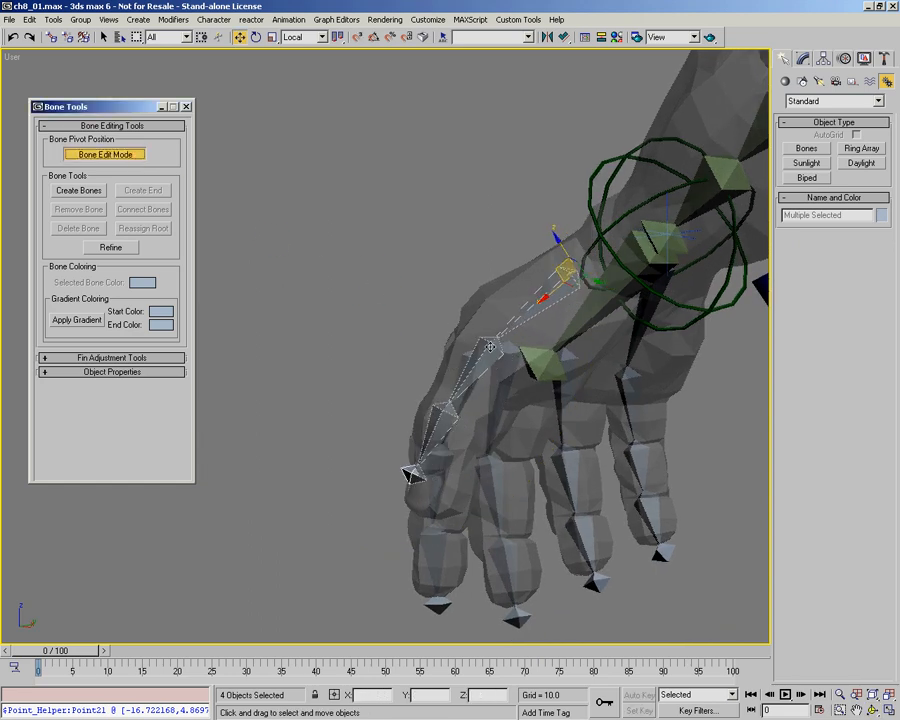
{"action": "left_click", "coordinate": [490, 346]}
{"action": "middle_click_drag", "start_coordinate": [490, 346], "coordinate": [468, 346], "text": "alt"}
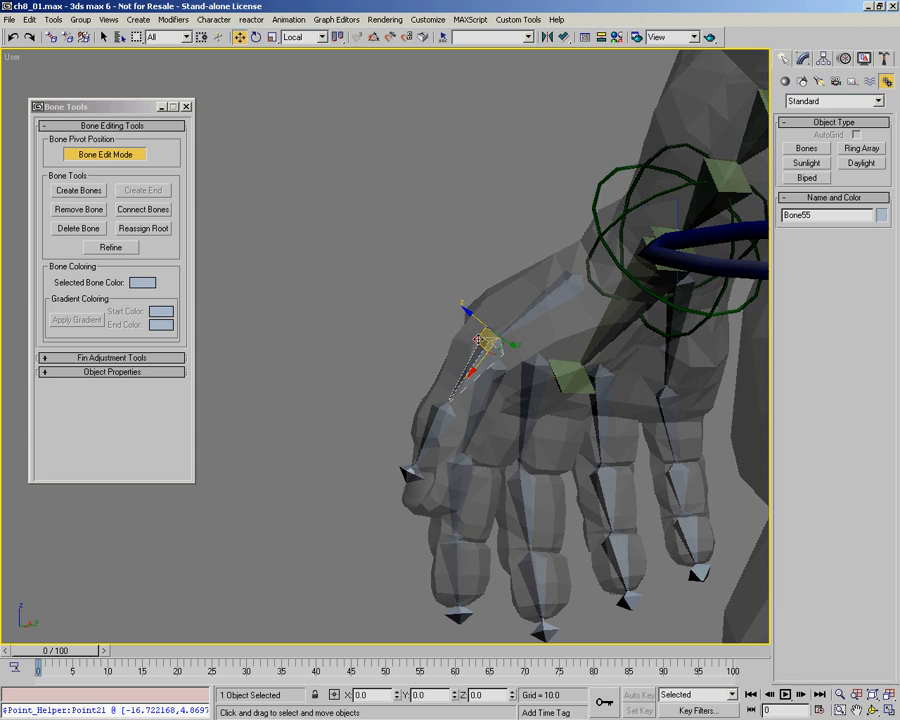
{"action": "left_click_drag", "start_coordinate": [478, 340], "coordinate": [466, 338]}
Step: Move the thumb's third bone to its last knuckle and the end bone to the tip of the thumb
{"action": "left_click_drag", "start_coordinate": [439, 415], "coordinate": [433, 428]}
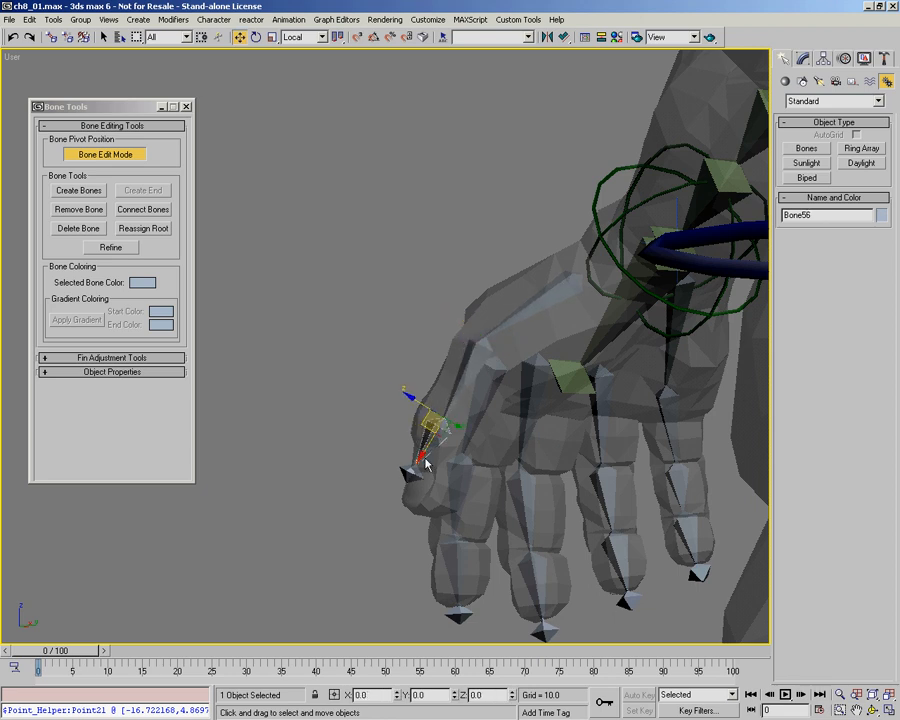
{"action": "left_click_drag", "start_coordinate": [421, 508], "coordinate": [425, 518]}
Step: Leave Bone Edit Mode and rotate the thumb's second bone about 7.7 degrees around its local Z axis to centre it in the thumb
{"action": "key", "text": "ctrl+r"}
{"action": "left_click_drag", "start_coordinate": [468, 402], "coordinate": [570, 427]}
{"action": "left_click_drag", "start_coordinate": [566, 426], "coordinate": [554, 424]}
{"action": "key", "text": "w"}
{"action": "left_click", "coordinate": [434, 395]}
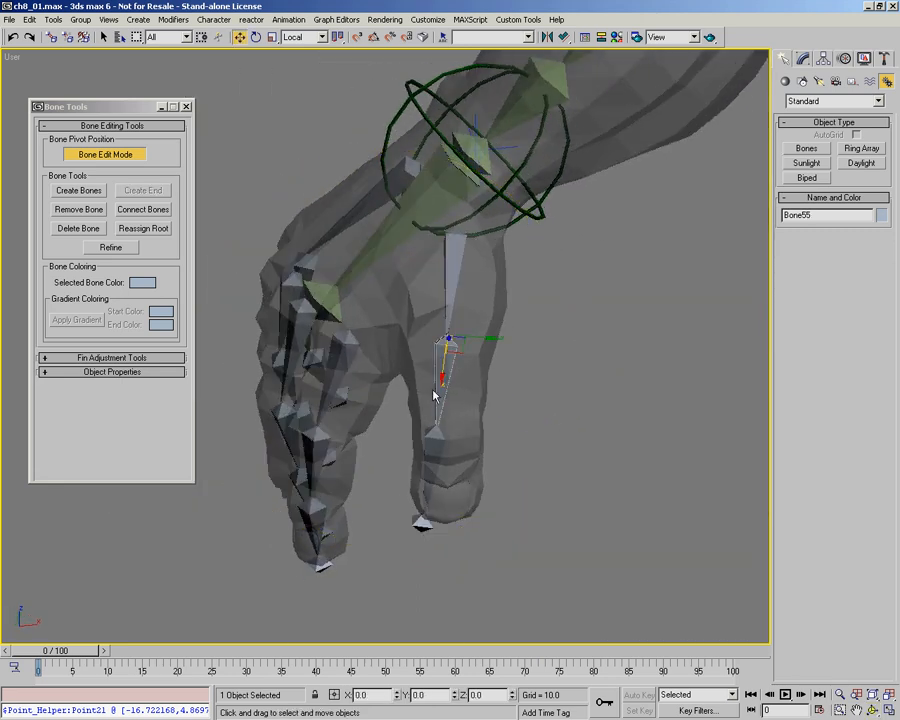
{"action": "left_click", "coordinate": [140, 158]}
{"action": "right_click", "coordinate": [428, 372]}
{"action": "left_click", "coordinate": [450, 406]}
{"action": "left_click_drag", "start_coordinate": [478, 346], "coordinate": [486, 353]}
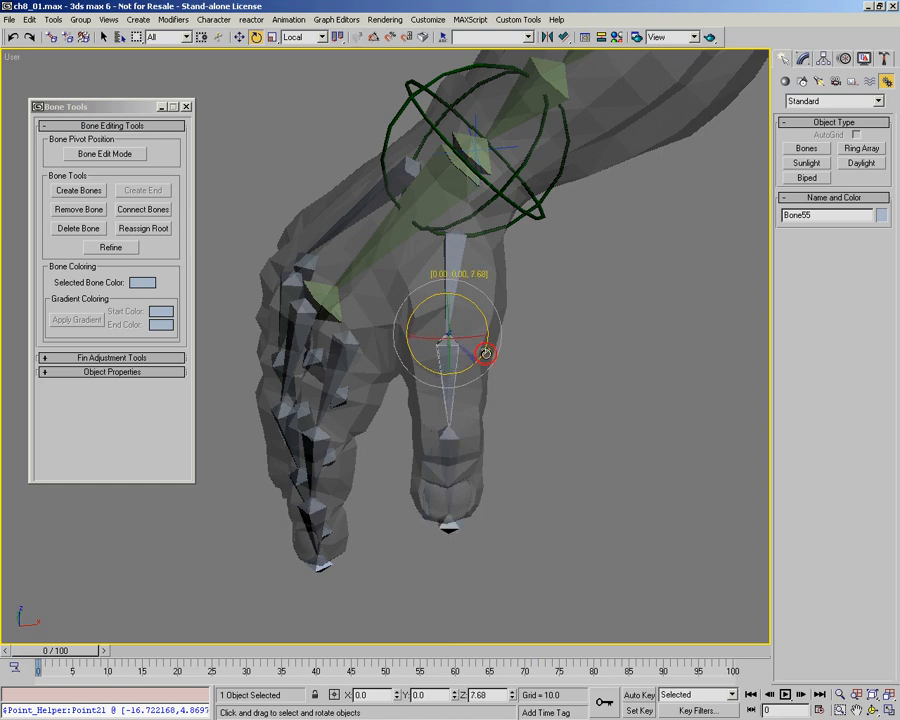
Step: Examine the fit of the thumb bones inside the hand from several angles
{"action": "key", "text": "ctrl+r"}
{"action": "left_click_drag", "start_coordinate": [410, 332], "coordinate": [400, 300]}
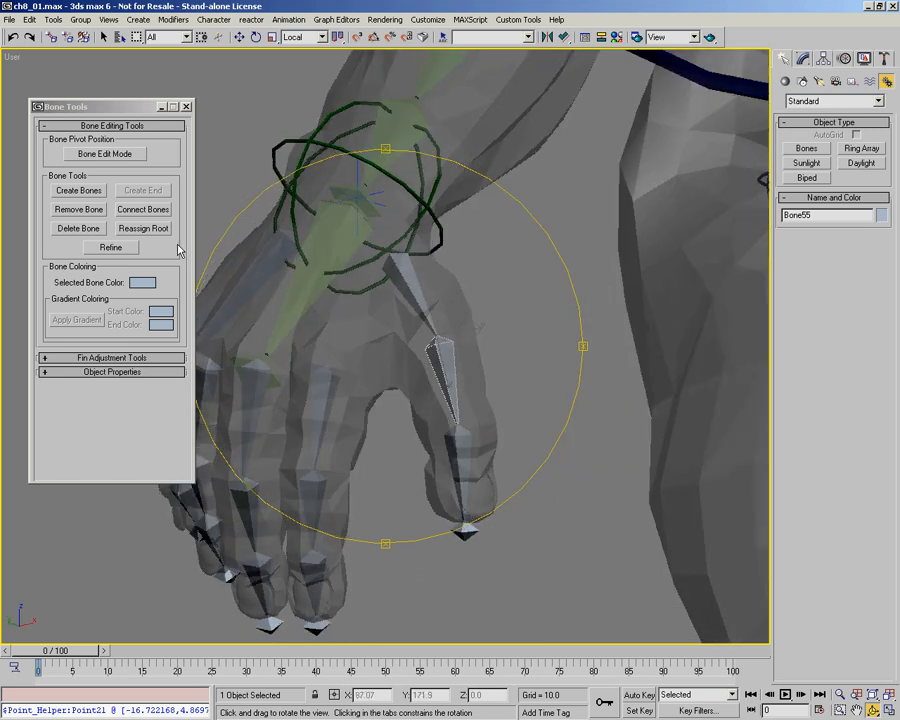
{"action": "left_click", "coordinate": [117, 155]}
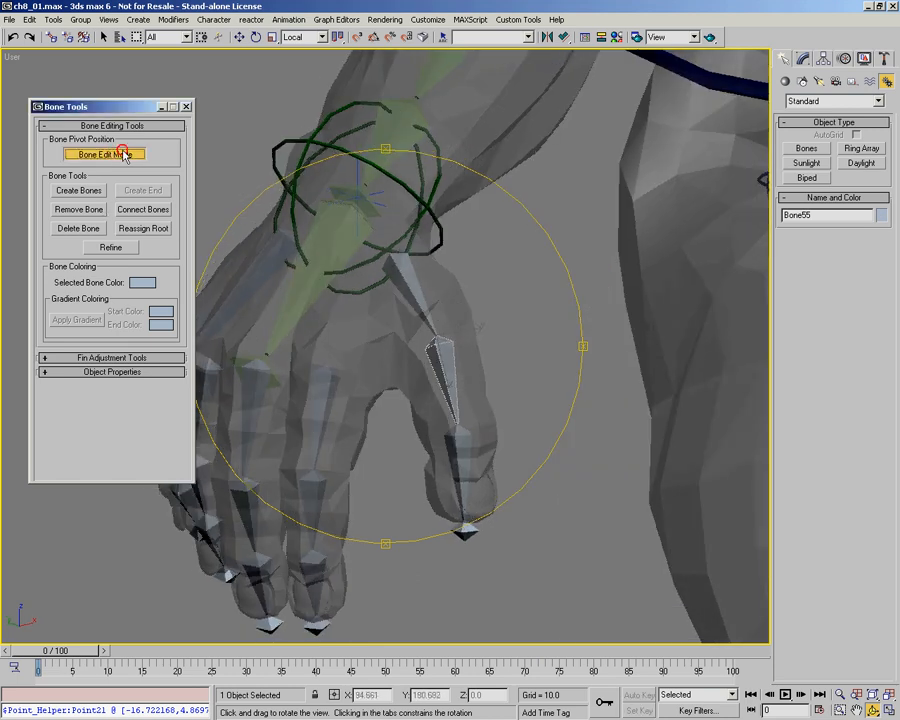
{"action": "scroll", "coordinate": [422, 291], "scroll_direction": "down", "scroll_amount": 2}
{"action": "key", "text": "e"}
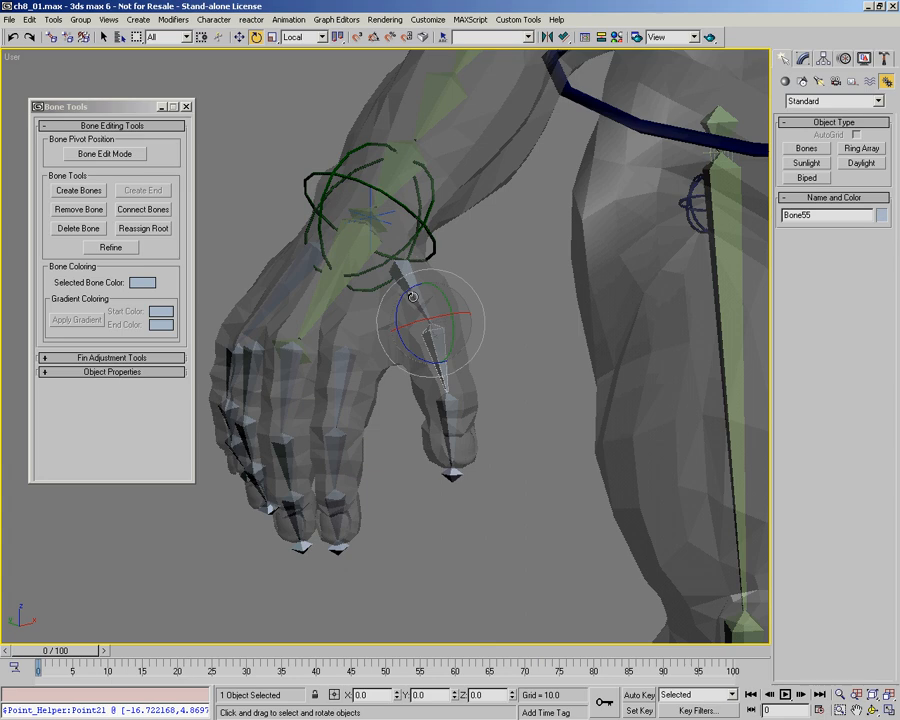
{"action": "double_click", "coordinate": [412, 297]}
{"action": "key", "text": "ctrl+r"}
{"action": "left_click_drag", "start_coordinate": [402, 376], "coordinate": [418, 377]}
{"action": "left_click_drag", "start_coordinate": [408, 428], "coordinate": [484, 416]}
{"action": "right_click", "coordinate": [514, 515]}
{"action": "left_click", "coordinate": [514, 515]}
Step: Delete the thumb chain's end bone and create a new end bone on the last thumb bone
{"action": "left_click", "coordinate": [467, 470]}
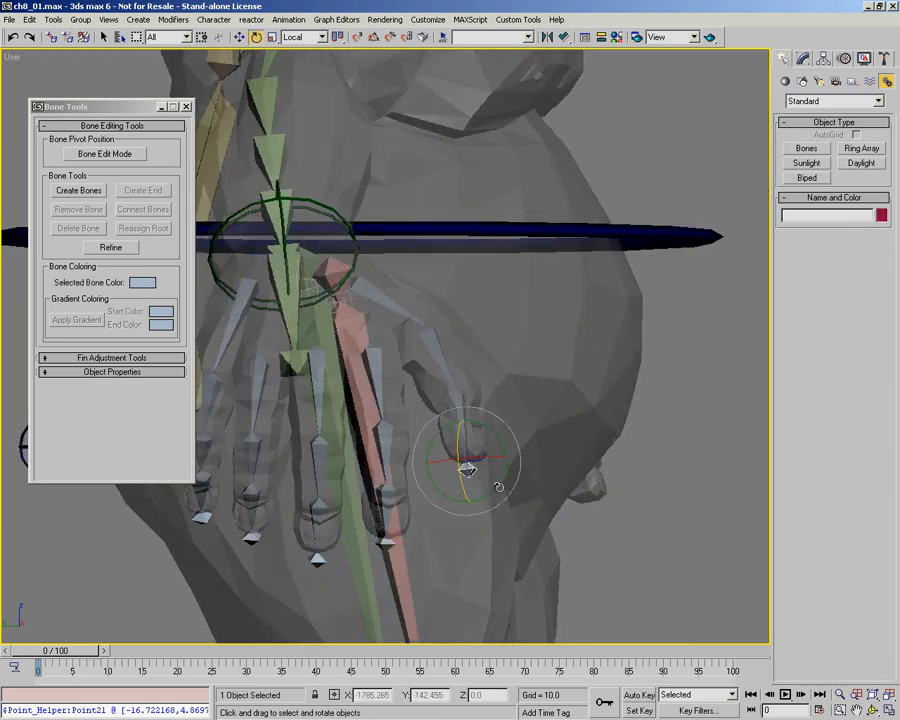
{"action": "left_click", "coordinate": [464, 428]}
{"action": "left_click", "coordinate": [455, 412]}
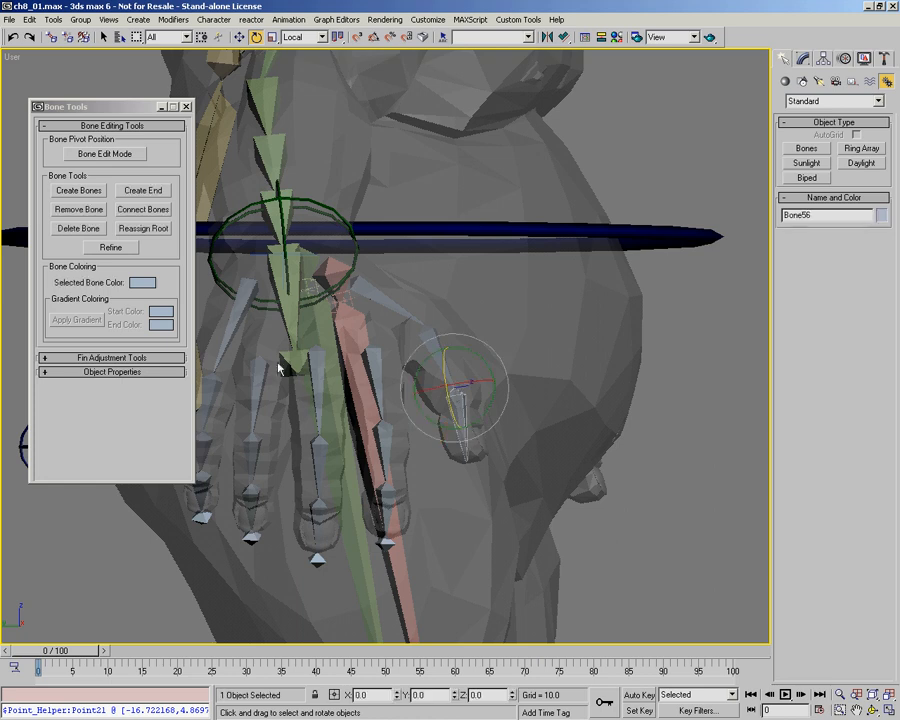
{"action": "left_click", "coordinate": [145, 191]}
Step: Select all the finger and thumb bones, reset their stretch, and close the Bone Tools
{"action": "double_click", "coordinate": [391, 307]}
{"action": "middle_click_drag", "start_coordinate": [436, 432], "coordinate": [352, 408], "text": "alt"}
{"action": "left_click_drag", "start_coordinate": [382, 402], "coordinate": [281, 587], "text": "ctrl"}
{"action": "left_click_drag", "start_coordinate": [221, 589], "coordinate": [250, 390], "text": "ctrl"}
{"action": "middle_click_drag", "start_coordinate": [310, 398], "coordinate": [402, 378]}
{"action": "left_click_drag", "start_coordinate": [257, 293], "coordinate": [327, 526], "text": "ctrl"}
{"action": "middle_click_drag", "start_coordinate": [360, 460], "coordinate": [380, 410], "text": "alt"}
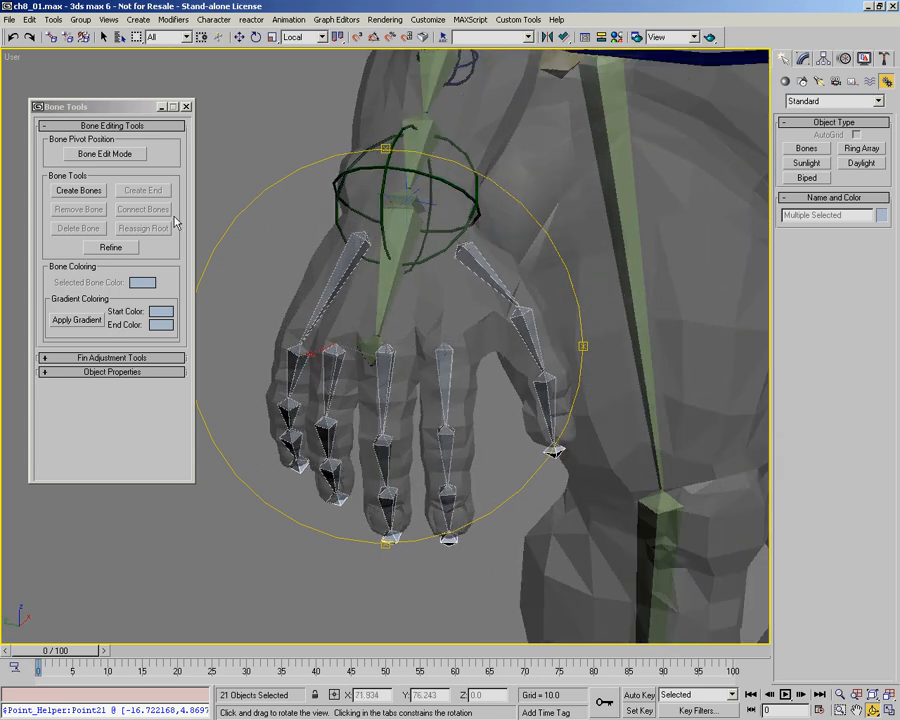
{"action": "left_click", "coordinate": [140, 371]}
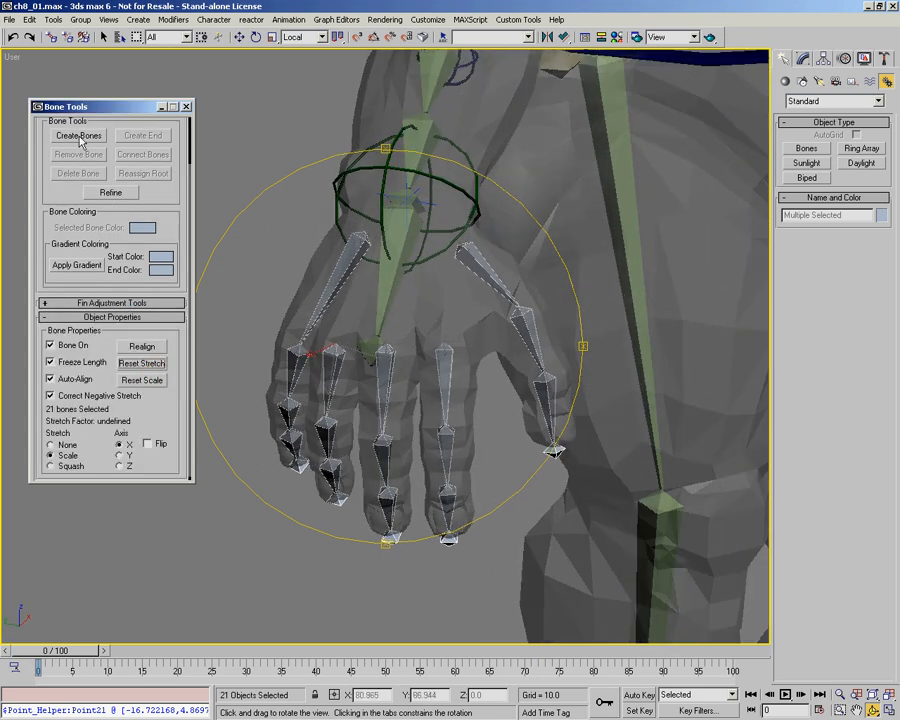
{"action": "left_click", "coordinate": [187, 107]}
Step: Link the index finger's root bone to the palm bone
{"action": "middle_click_drag", "start_coordinate": [410, 354], "coordinate": [357, 361], "text": "alt"}
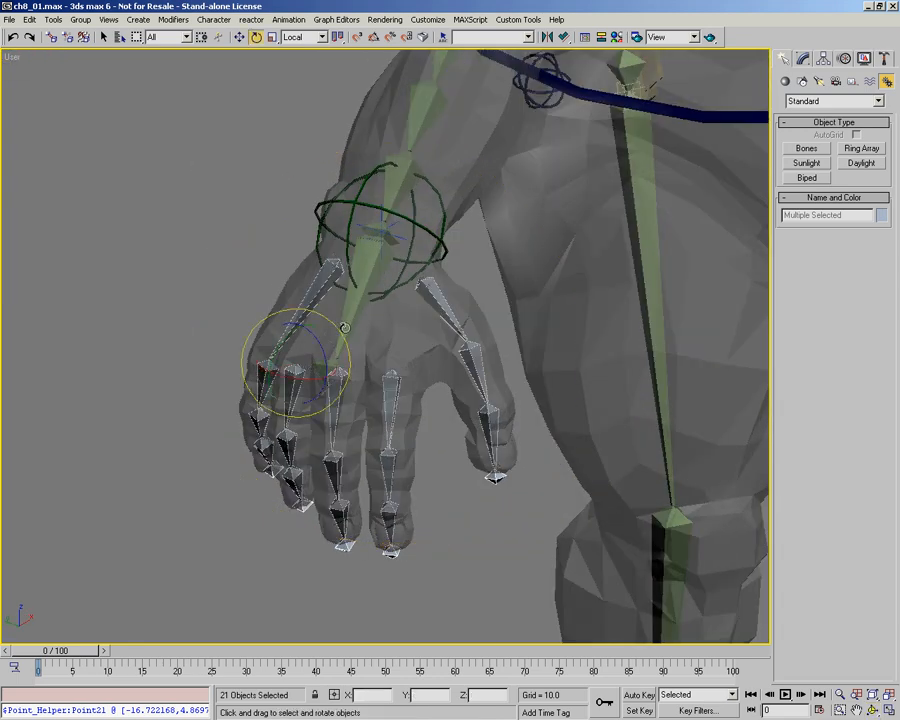
{"action": "left_click", "coordinate": [372, 338]}
{"action": "key", "text": "ctrl+r"}
{"action": "left_click_drag", "start_coordinate": [412, 346], "coordinate": [398, 294]}
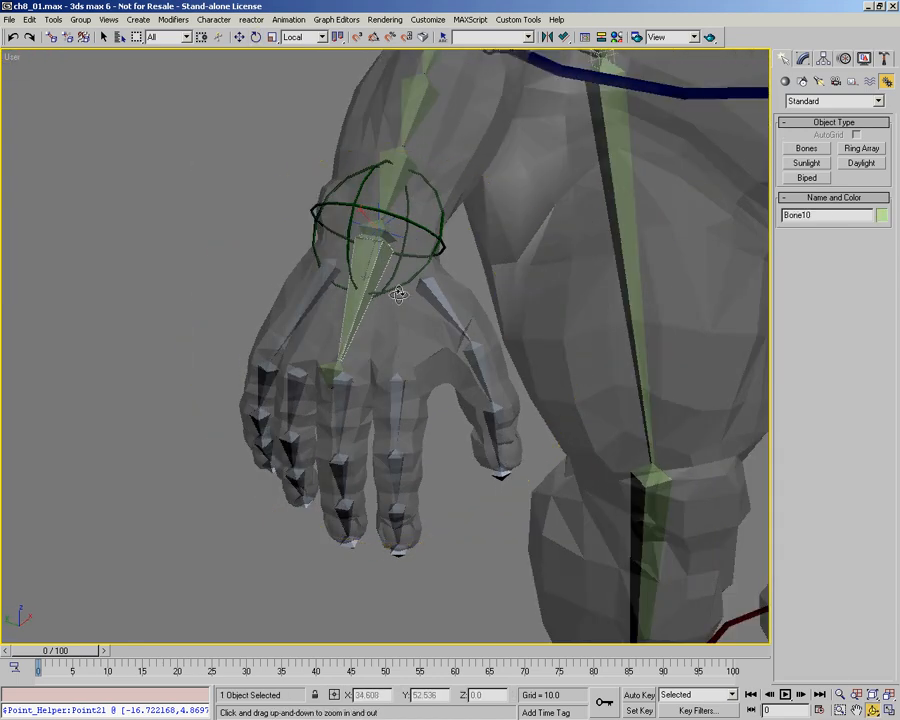
{"action": "scroll", "coordinate": [396, 294], "scroll_direction": "up", "scroll_amount": 4}
{"action": "right_click", "coordinate": [384, 430]}
{"action": "key", "text": "ctrl+r"}
{"action": "left_click_drag", "start_coordinate": [368, 388], "coordinate": [372, 362]}
{"action": "right_click", "coordinate": [343, 336]}
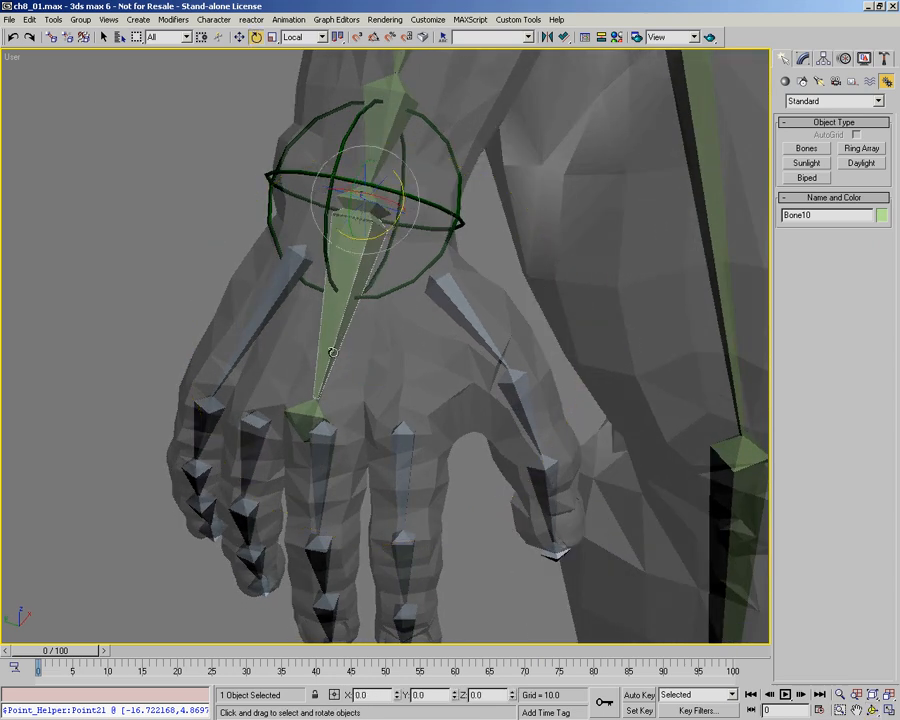
{"action": "left_click", "coordinate": [400, 460]}
{"action": "right_click", "coordinate": [436, 397]}
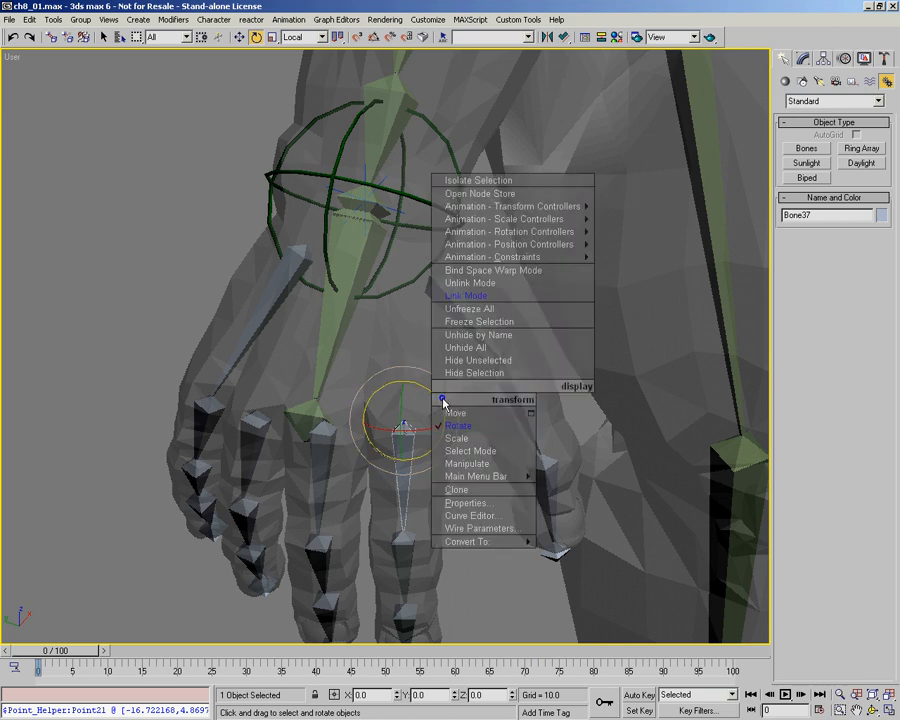
{"action": "left_click", "coordinate": [489, 299]}
{"action": "left_click_drag", "start_coordinate": [403, 438], "coordinate": [338, 347]}
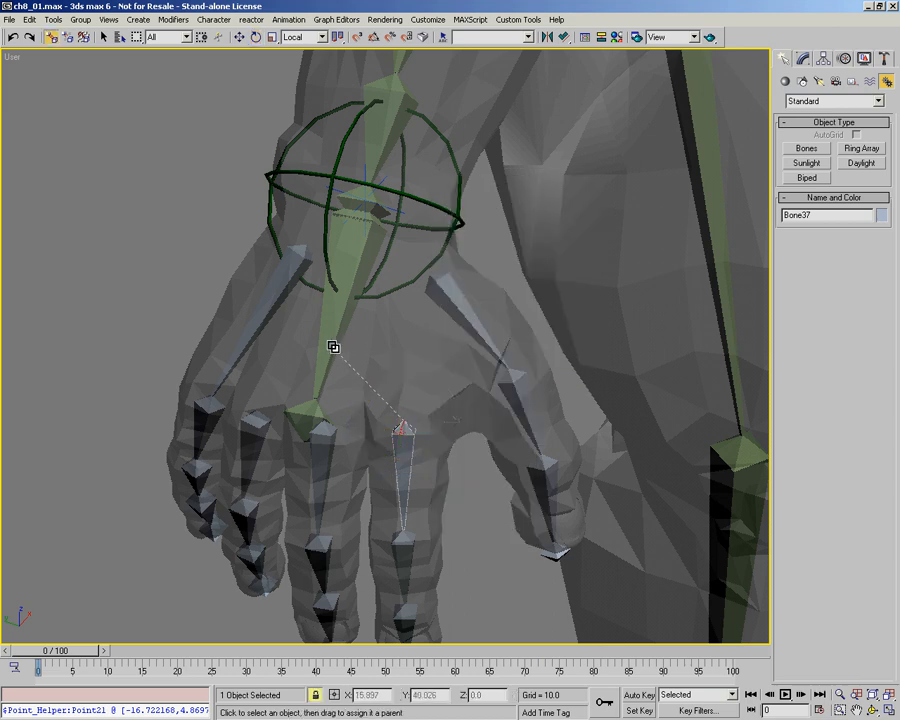
Step: Reset the palm bone's stretch with the Bone Tools and switch the viewport to wireframe
{"action": "left_click_drag", "start_coordinate": [333, 333], "coordinate": [331, 344]}
{"action": "right_click", "coordinate": [165, 350]}
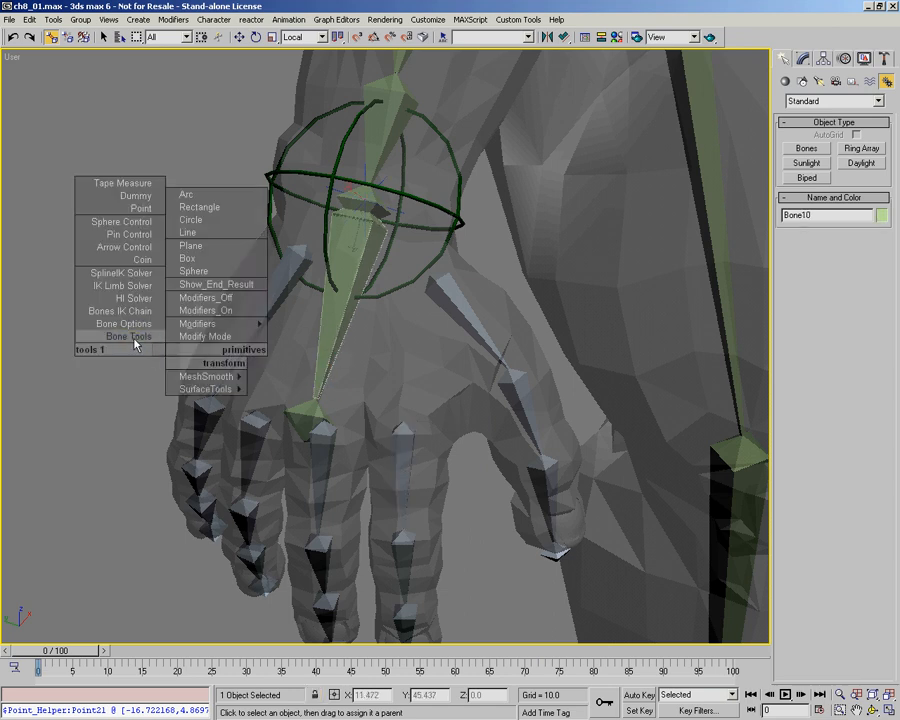
{"action": "left_click", "coordinate": [130, 337]}
{"action": "left_click", "coordinate": [126, 373]}
{"action": "left_click", "coordinate": [148, 365]}
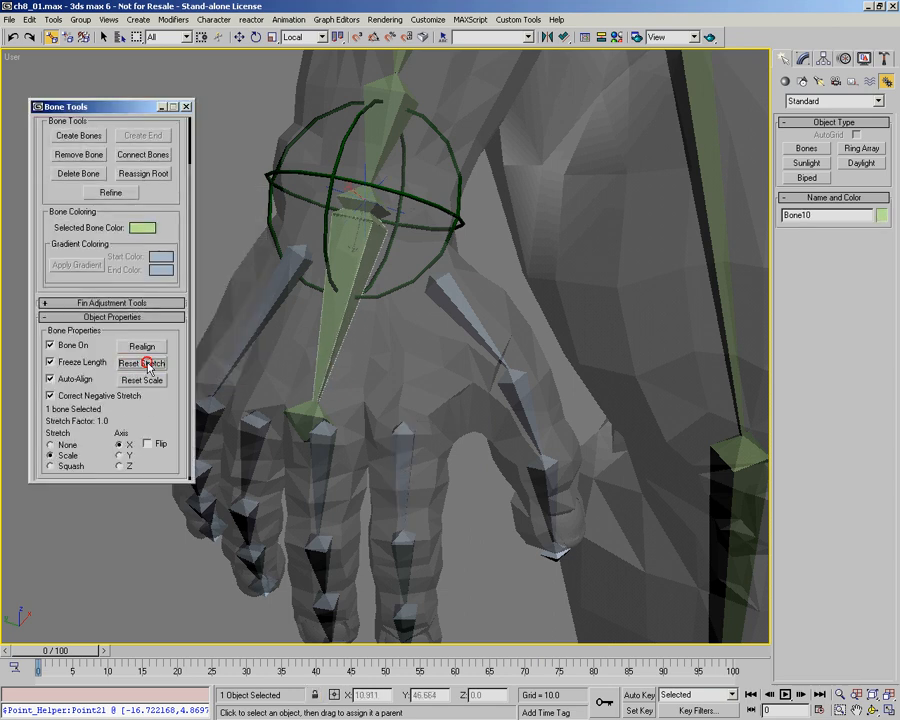
{"action": "key", "text": "F3"}
{"action": "scroll", "coordinate": [318, 398], "scroll_direction": "up", "scroll_amount": 2}
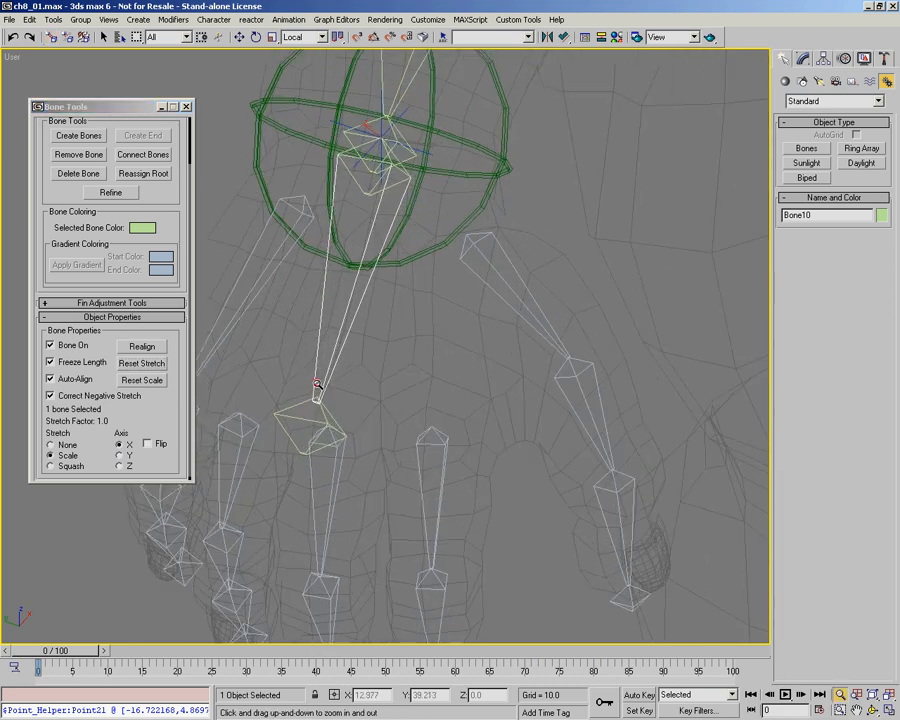
Step: Link the middle finger's root bone to the palm bone and reset the palm bone's stretch again
{"action": "left_click", "coordinate": [332, 470]}
{"action": "right_click", "coordinate": [367, 537]}
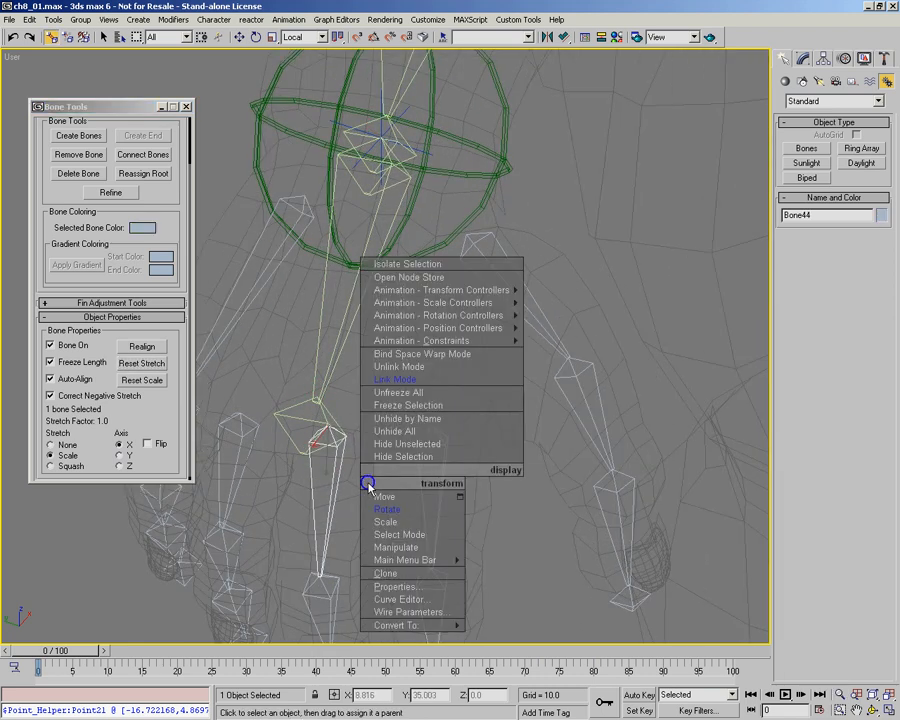
{"action": "left_click_drag", "start_coordinate": [333, 474], "coordinate": [348, 339]}
{"action": "left_click", "coordinate": [349, 342]}
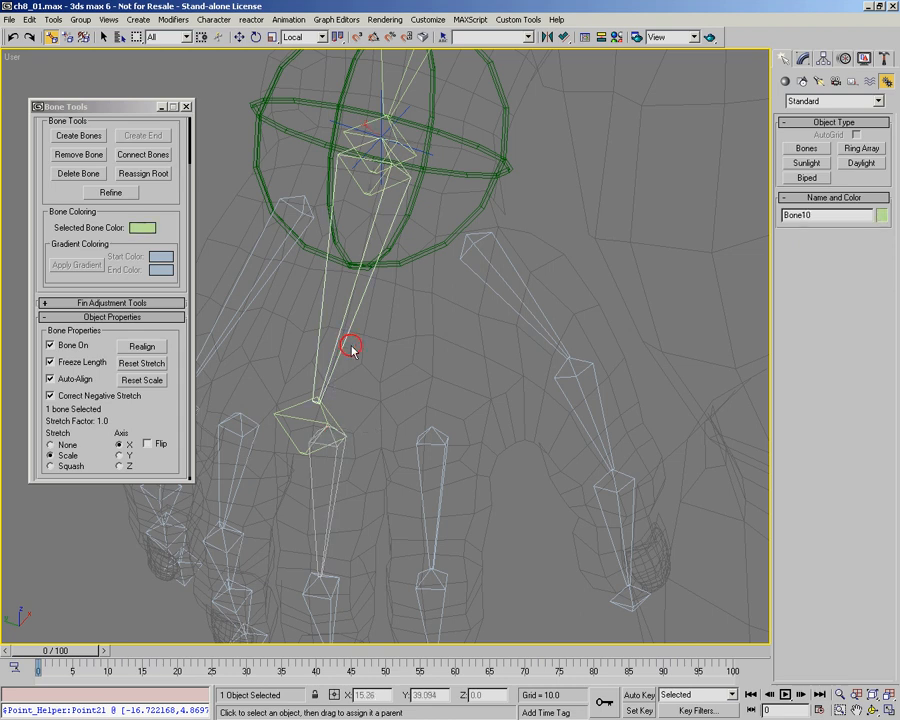
{"action": "left_click", "coordinate": [158, 365]}
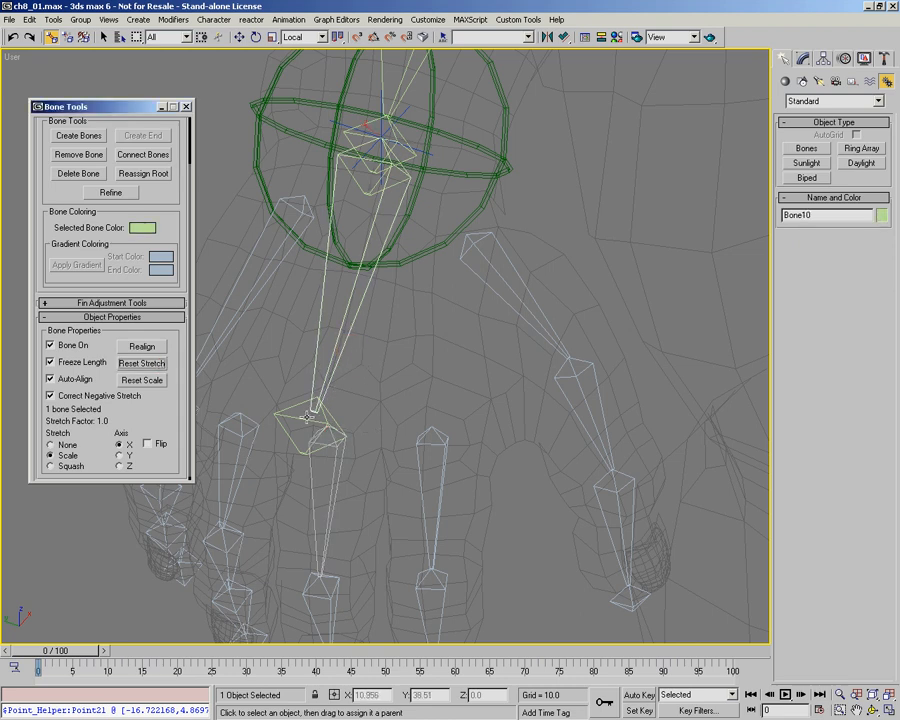
{"action": "middle_click_drag", "start_coordinate": [308, 418], "coordinate": [370, 418]}
{"action": "left_click", "coordinate": [303, 410]}
{"action": "left_click", "coordinate": [375, 422]}
{"action": "left_click", "coordinate": [160, 365]}
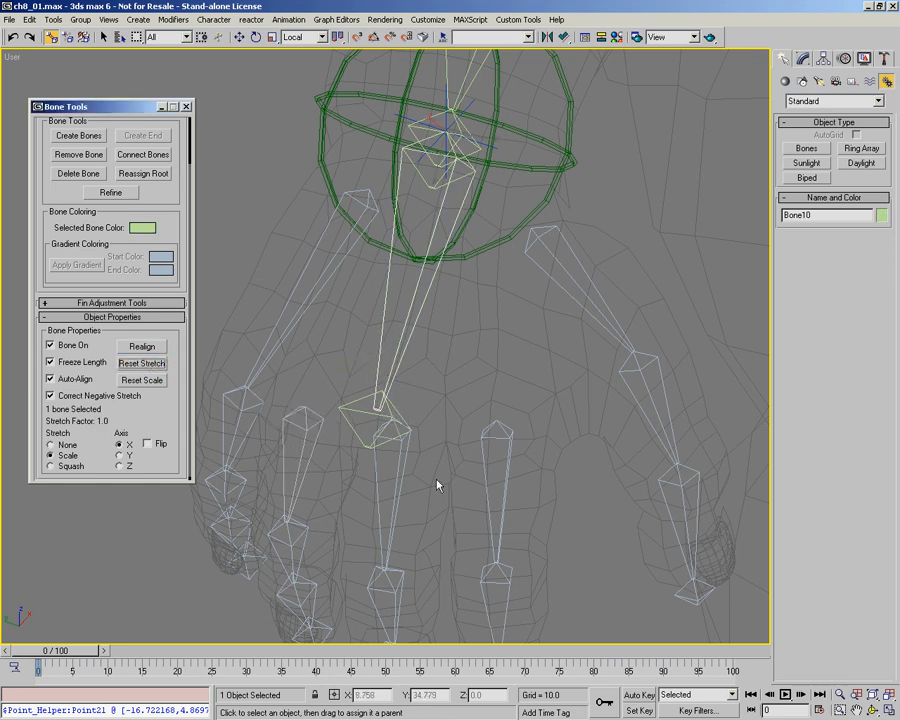
{"action": "left_click", "coordinate": [491, 426]}
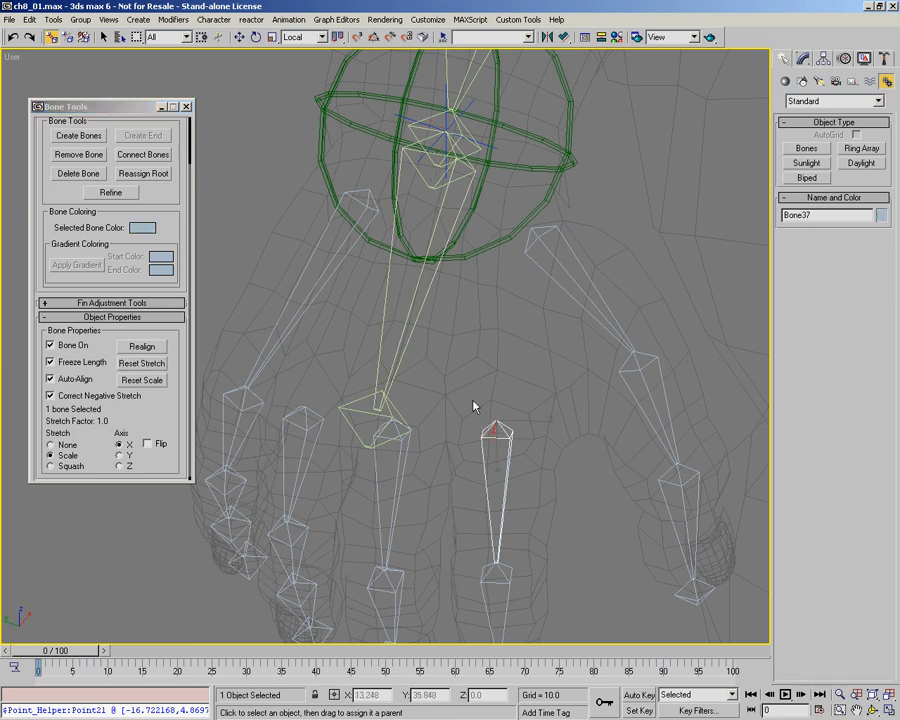
{"action": "key", "text": "w"}
{"action": "scroll", "coordinate": [495, 422], "scroll_direction": "down", "scroll_amount": 3}
{"action": "middle_click_drag", "start_coordinate": [495, 422], "coordinate": [460, 384]}
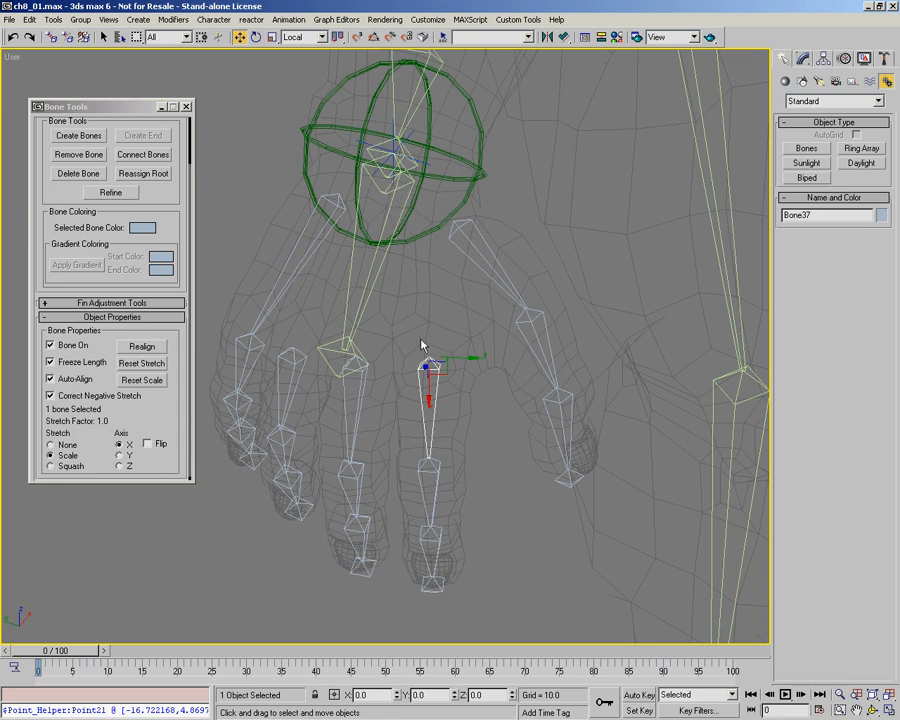
{"action": "mouse_move", "coordinate": [437, 379]}
{"action": "left_mouse_down"}
{"action": "mouse_move", "coordinate": [455, 370]}
{"action": "mouse_move", "coordinate": [463, 343]}
{"action": "mouse_move", "coordinate": [403, 338]}
{"action": "mouse_move", "coordinate": [403, 374]}
{"action": "mouse_move", "coordinate": [423, 360]}
{"action": "mouse_move", "coordinate": [421, 376]}
{"action": "left_mouse_up"}
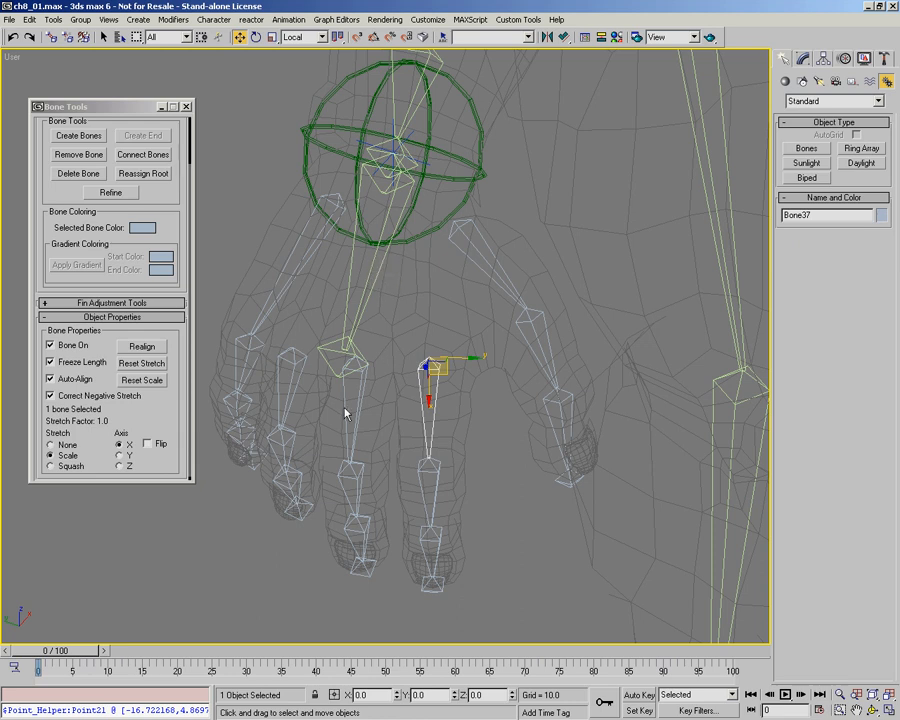
Step: Link the root bones of the index, middle and ring fingers to the palm bone together, and reset the palm bone's stretch
{"action": "left_click", "coordinate": [288, 388]}
{"action": "left_click", "coordinate": [350, 420], "text": "ctrl"}
{"action": "left_click", "coordinate": [412, 410], "text": "ctrl"}
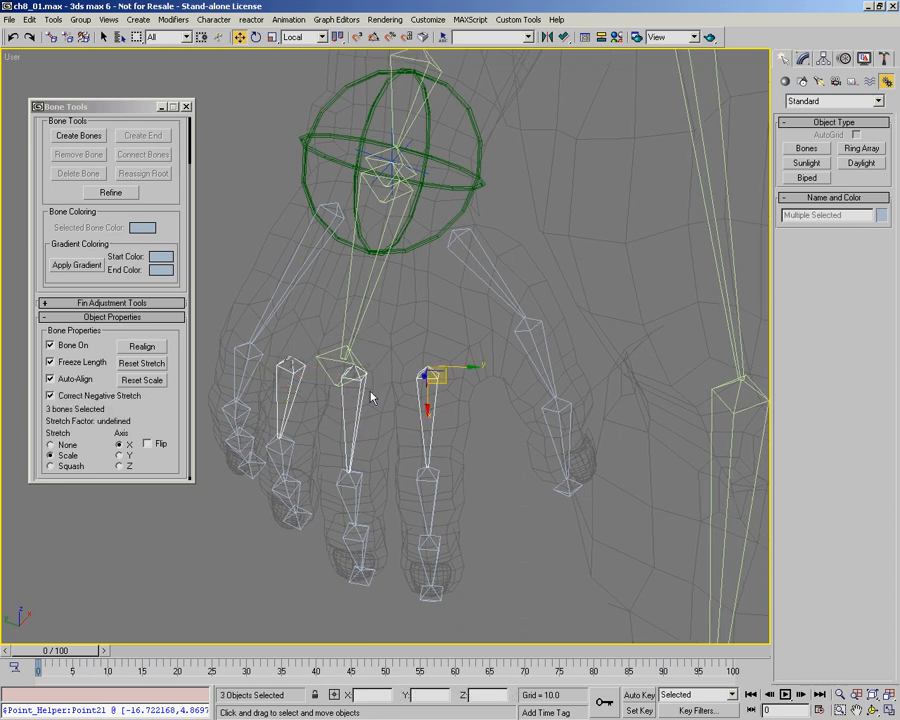
{"action": "left_click", "coordinate": [70, 42]}
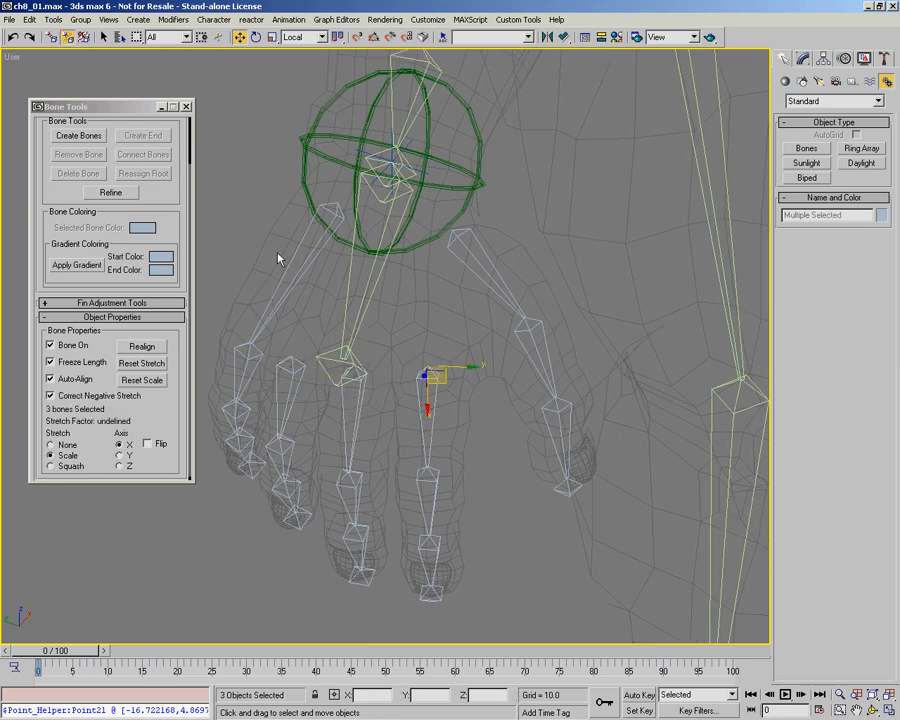
{"action": "left_click", "coordinate": [361, 316]}
{"action": "left_click", "coordinate": [155, 365]}
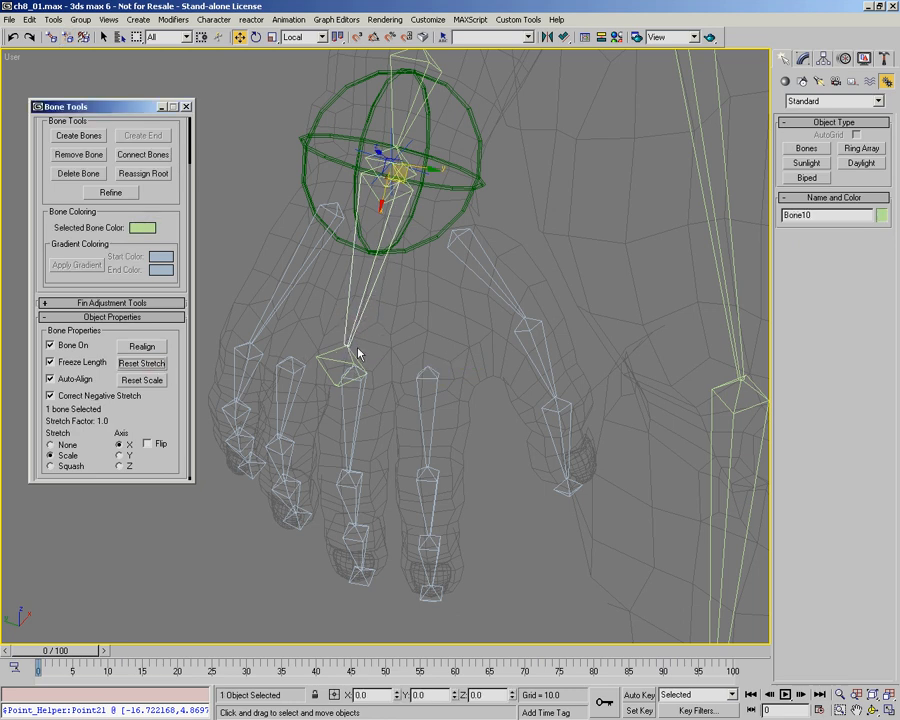
Step: Create a point helper near the root of the thumb chain
{"action": "left_click", "coordinate": [485, 271]}
{"action": "middle_click_drag", "start_coordinate": [518, 293], "coordinate": [487, 323]}
{"action": "scroll", "coordinate": [440, 258], "scroll_direction": "up", "scroll_amount": 3}
{"action": "middle_click_drag", "start_coordinate": [406, 360], "coordinate": [445, 293]}
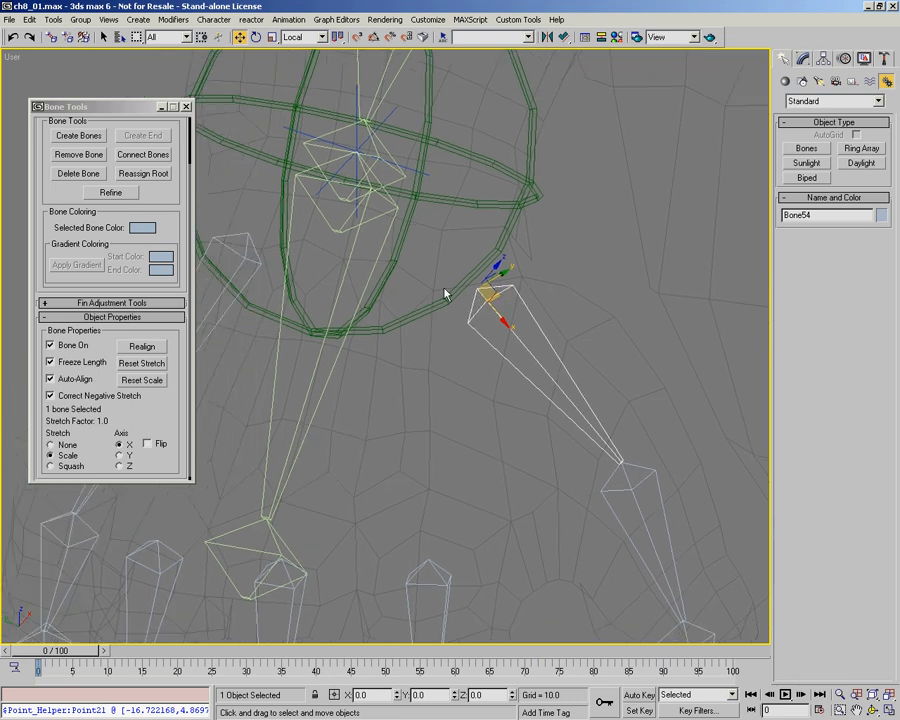
{"action": "right_click", "coordinate": [456, 390]}
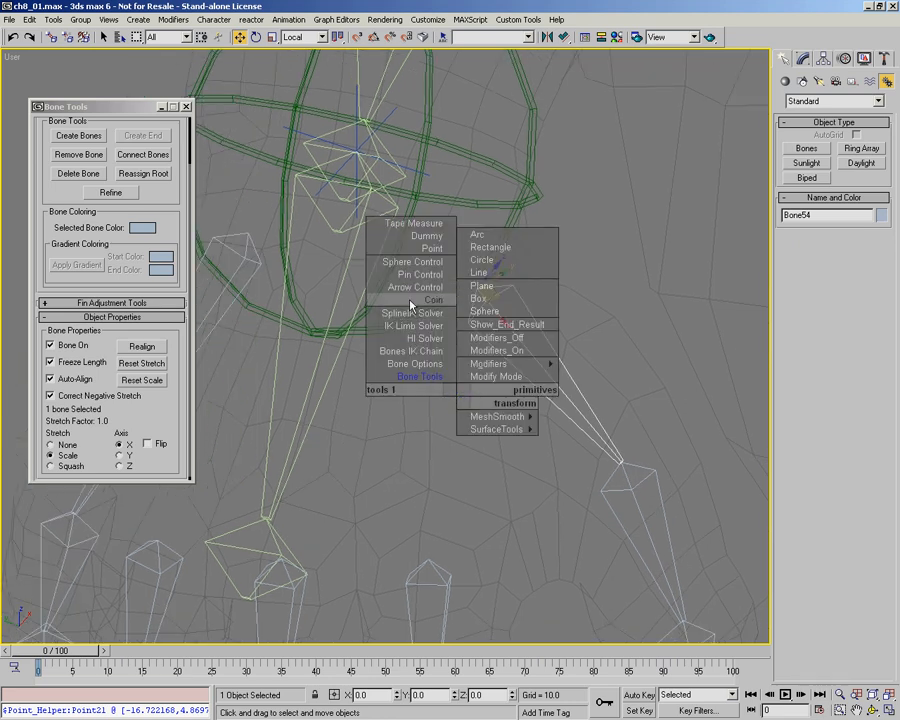
{"action": "left_click", "coordinate": [430, 248]}
{"action": "left_click", "coordinate": [437, 362]}
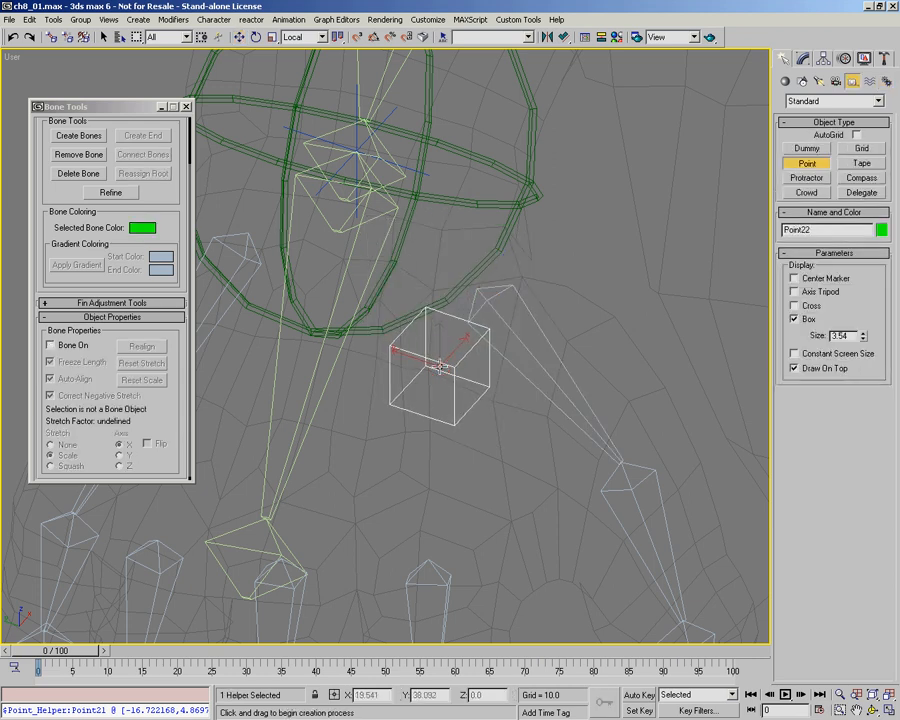
Step: Align the point helper's position and orientation to the thumb's root bone
{"action": "right_click", "coordinate": [578, 340]}
{"action": "left_click", "coordinate": [510, 315]}
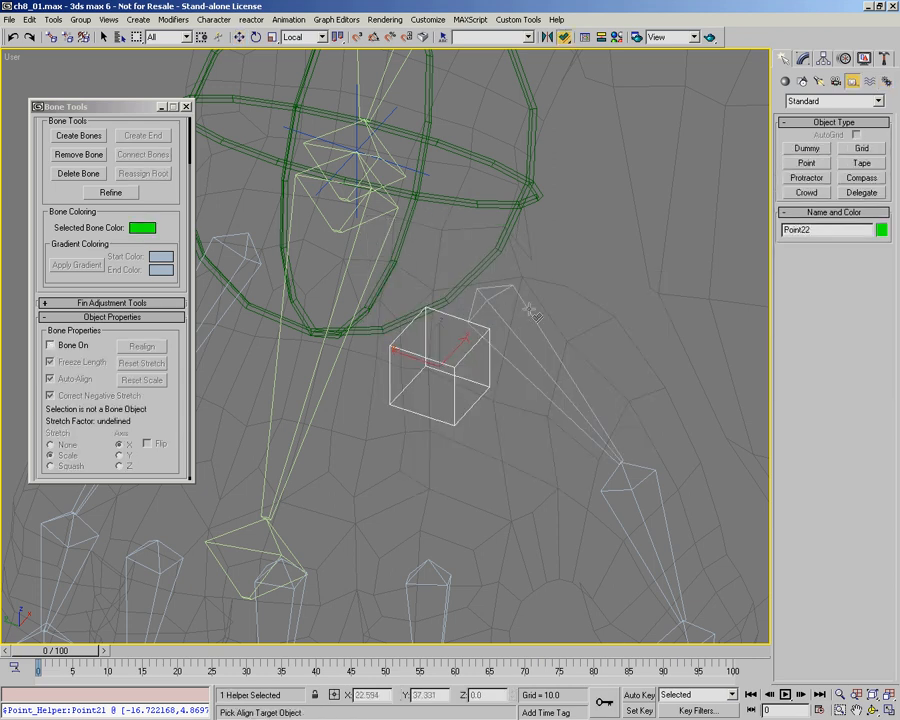
{"action": "left_click", "coordinate": [528, 309]}
{"action": "left_click", "coordinate": [379, 283]}
{"action": "left_click", "coordinate": [417, 283]}
{"action": "left_click", "coordinate": [478, 286]}
{"action": "left_click", "coordinate": [355, 416]}
{"action": "left_click", "coordinate": [400, 416]}
{"action": "left_click", "coordinate": [448, 416]}
{"action": "left_click", "coordinate": [540, 271]}
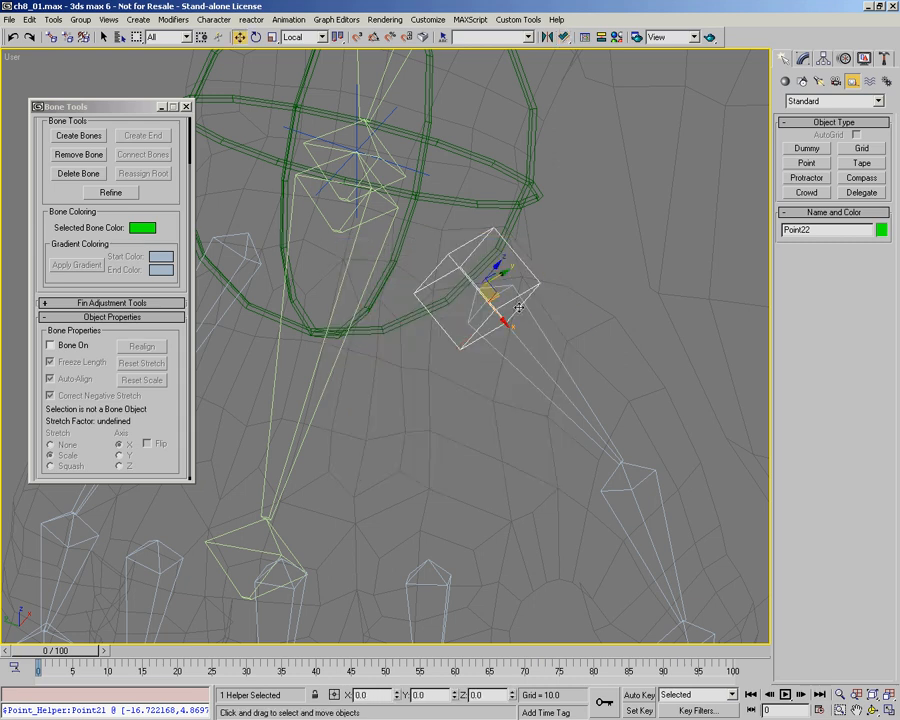
Step: Link the thumb's root bone to the point helper, and link the helper to the palm bone
{"action": "scroll", "coordinate": [479, 259], "scroll_direction": "down", "scroll_amount": 4}
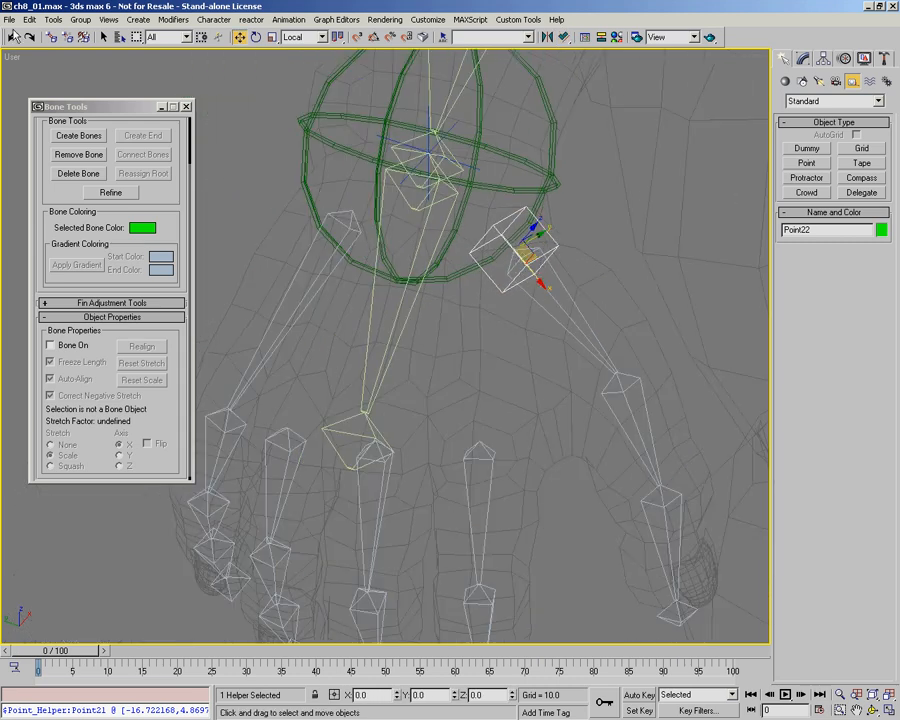
{"action": "left_click", "coordinate": [55, 40]}
{"action": "left_click", "coordinate": [548, 245]}
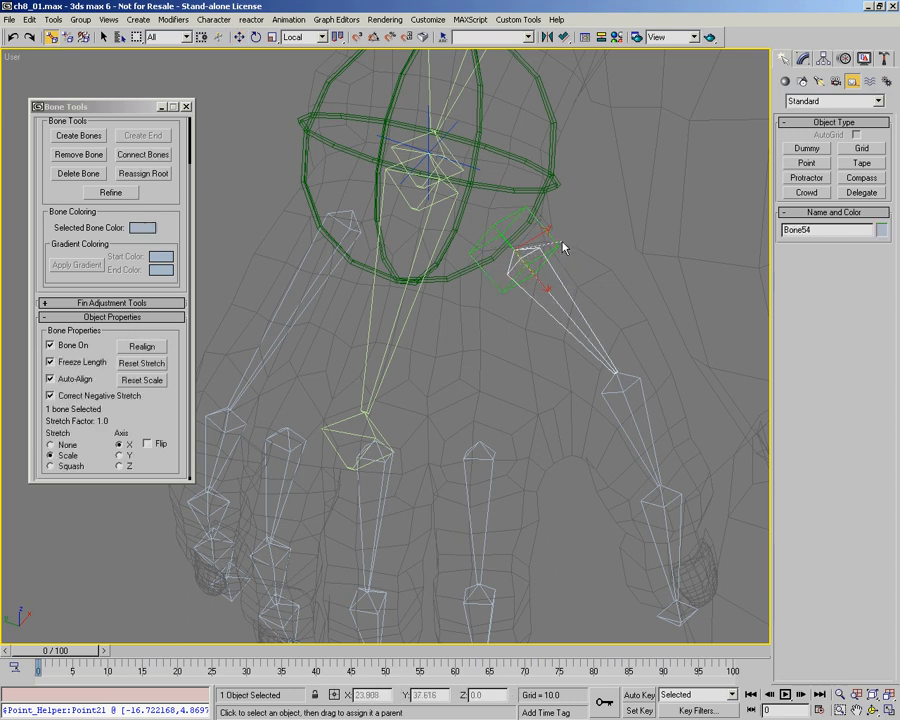
{"action": "left_click_drag", "start_coordinate": [548, 232], "coordinate": [396, 338]}
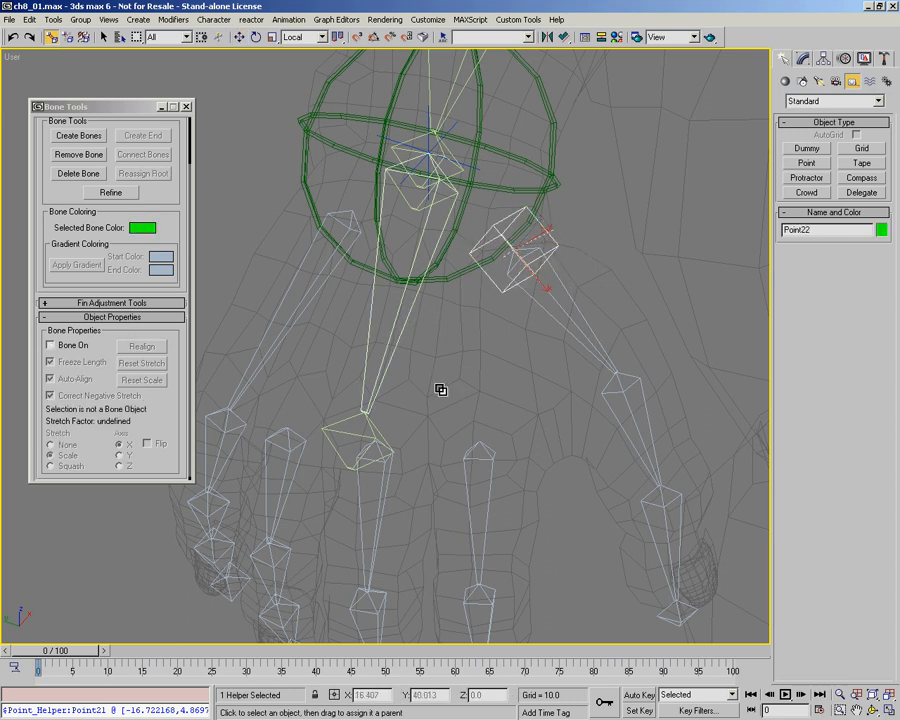
Step: Reset the palm bone's stretch, and delete the point helper at the thumb's root bone
{"action": "left_click", "coordinate": [389, 357]}
{"action": "left_click", "coordinate": [150, 364]}
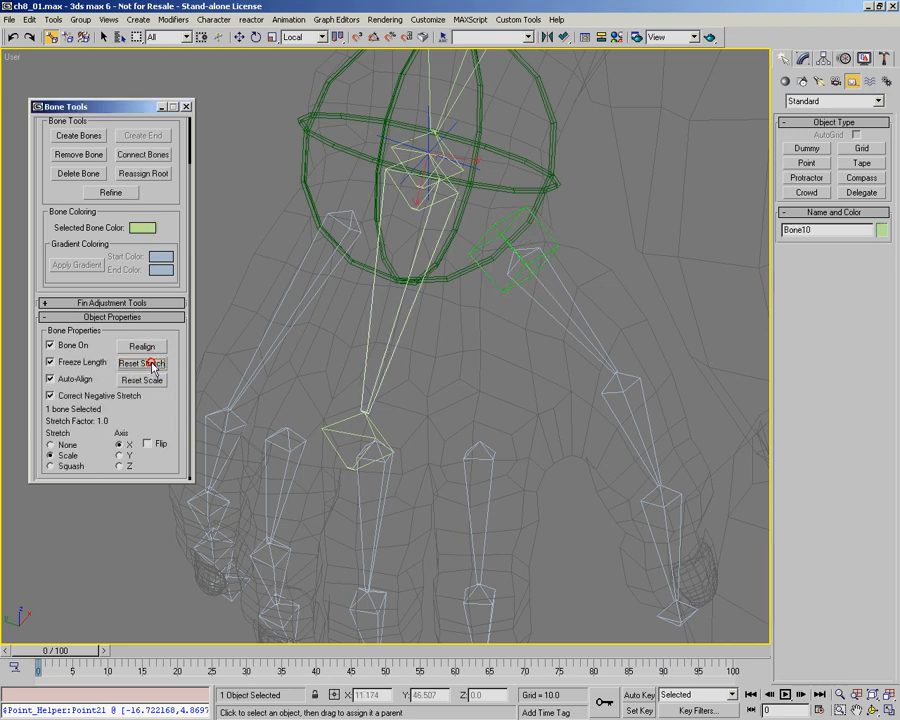
{"action": "left_click", "coordinate": [486, 278]}
{"action": "key", "text": "w"}
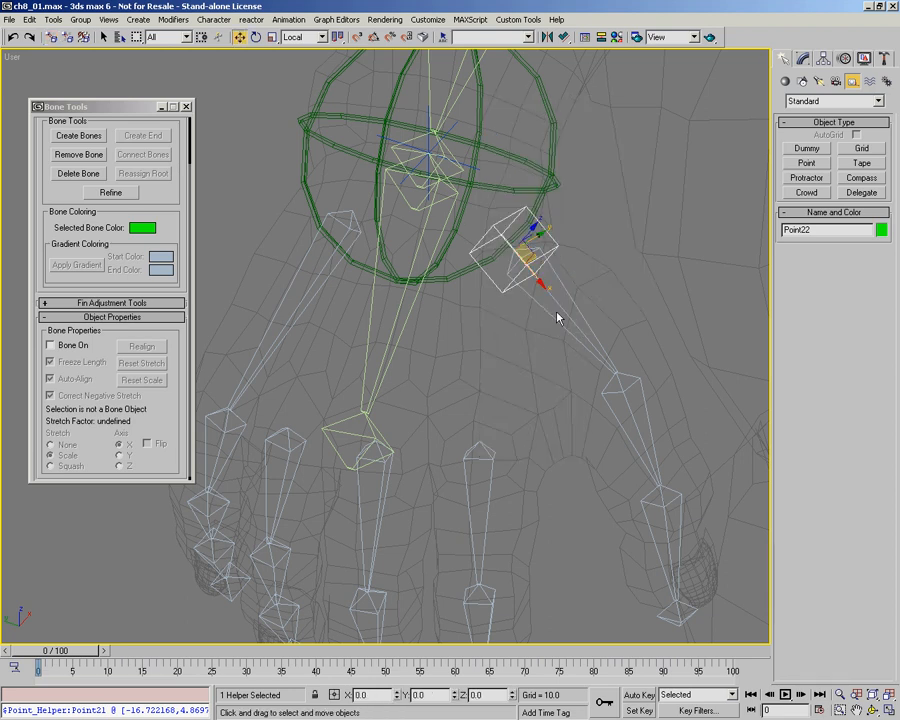
{"action": "left_click", "coordinate": [557, 322]}
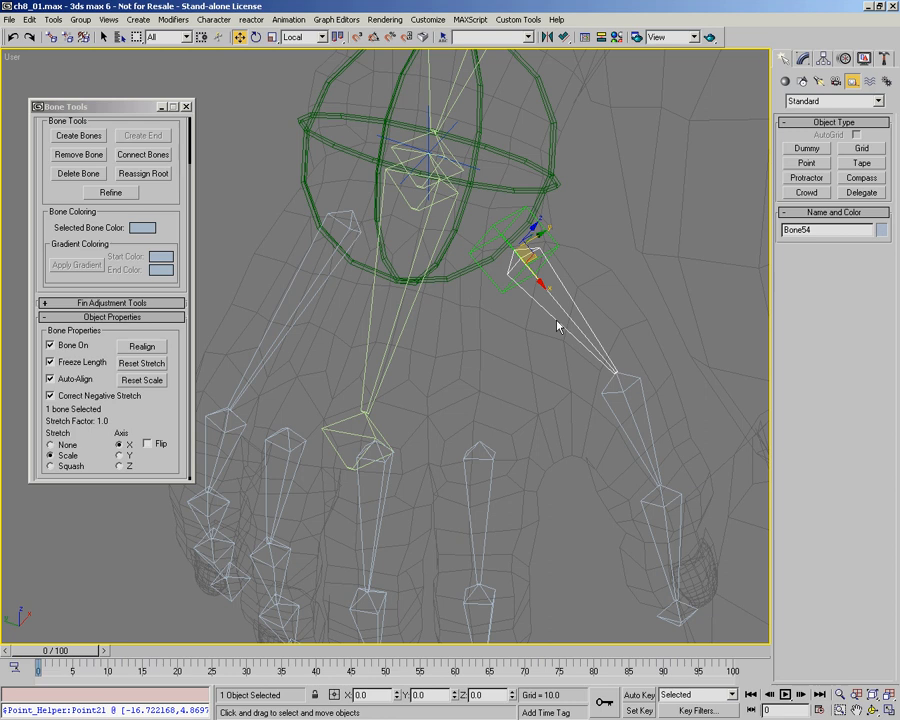
{"action": "left_click", "coordinate": [494, 285]}
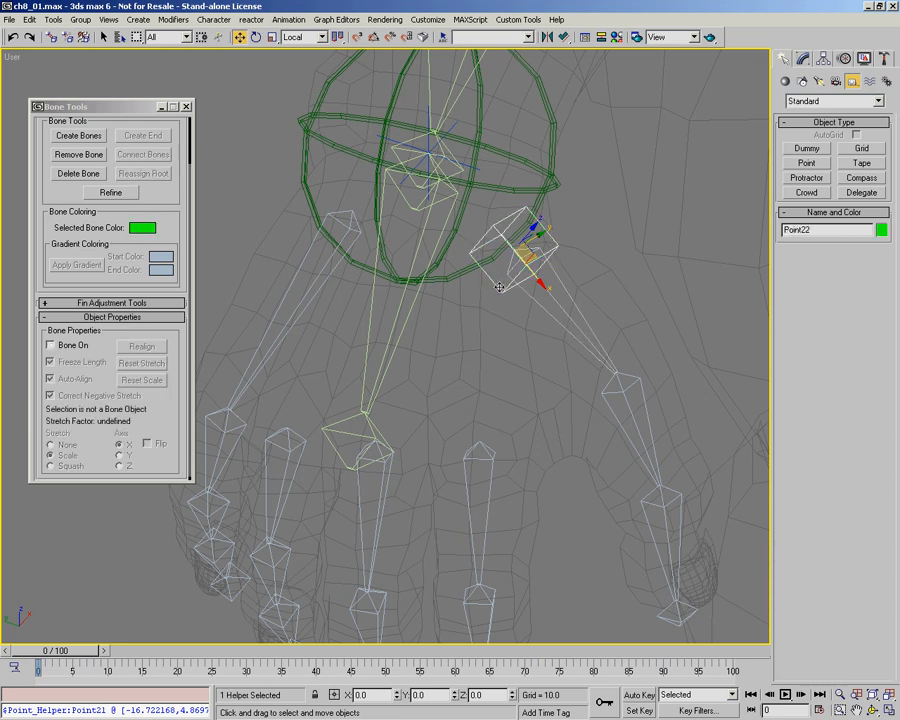
{"action": "key", "text": "Delete"}
Step: Select the root bones of the thumb and all four fingers together and create a group point helper for each
{"action": "left_click", "coordinate": [531, 292]}
{"action": "middle_click_drag", "start_coordinate": [417, 341], "coordinate": [434, 320]}
{"action": "key", "text": "alt+z"}
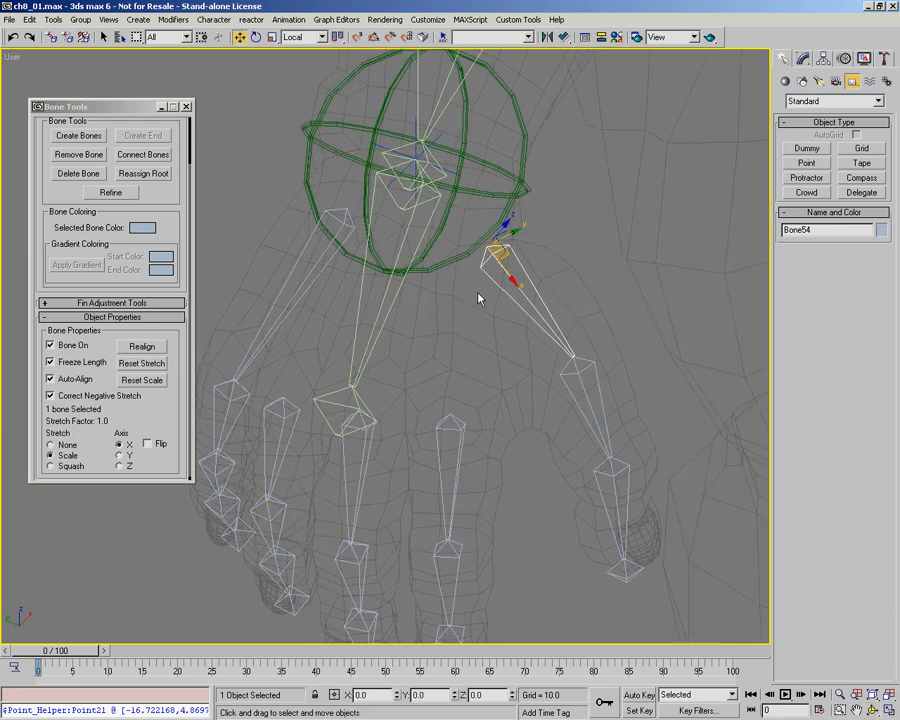
{"action": "right_click", "coordinate": [430, 366]}
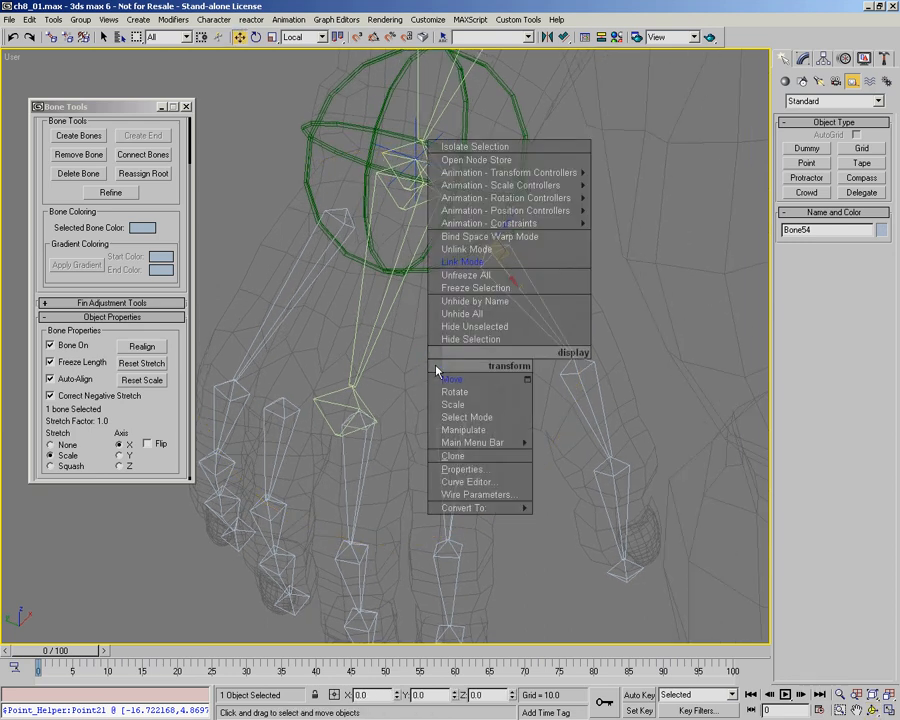
{"action": "left_click", "coordinate": [540, 341]}
{"action": "left_click_drag", "start_coordinate": [500, 465], "coordinate": [285, 462]}
{"action": "left_click", "coordinate": [323, 270], "text": "ctrl"}
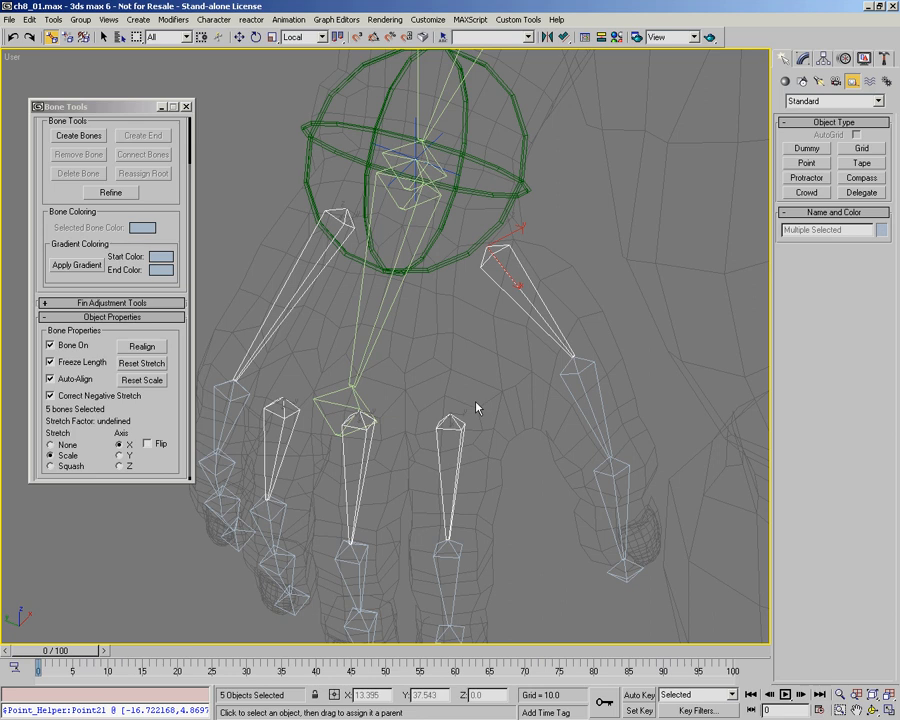
{"action": "key", "text": "Page_Up"}
{"action": "scroll", "coordinate": [474, 350], "scroll_direction": "down", "scroll_amount": 5}
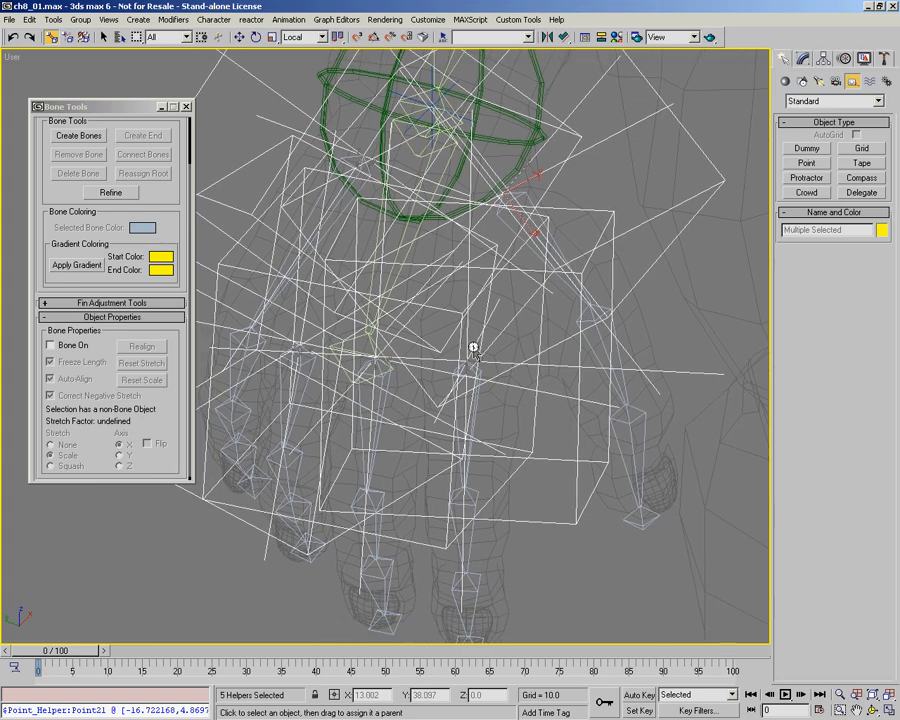
Step: Set the size of the thumb's group point helper to 2.0
{"action": "key", "text": "ctrl+r"}
{"action": "left_click_drag", "start_coordinate": [453, 333], "coordinate": [404, 323]}
{"action": "middle_click_drag", "start_coordinate": [513, 324], "coordinate": [428, 344], "text": "ctrl+alt"}
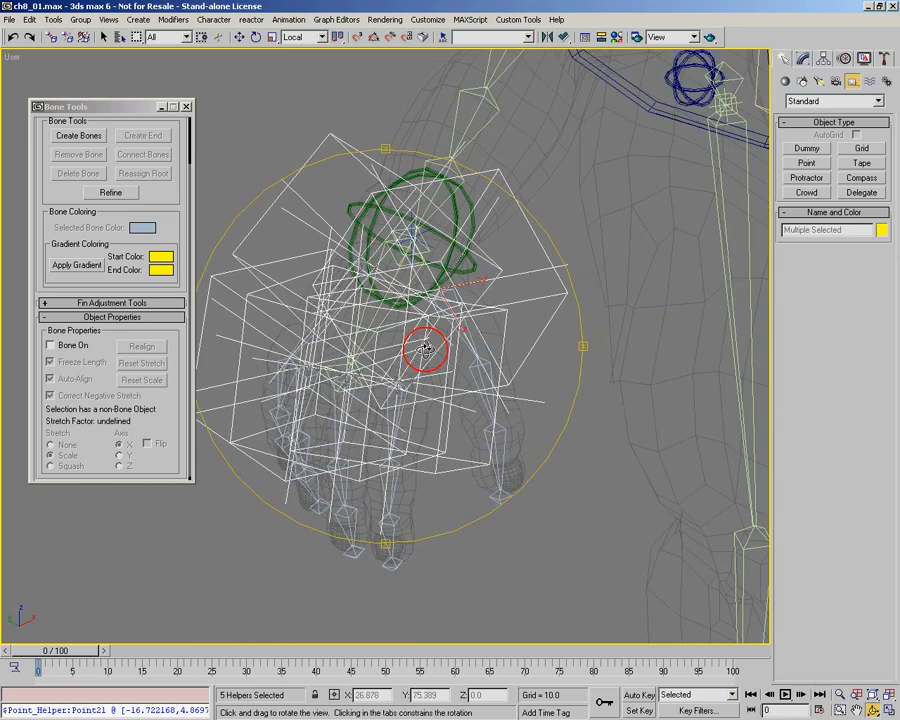
{"action": "left_click", "coordinate": [549, 318]}
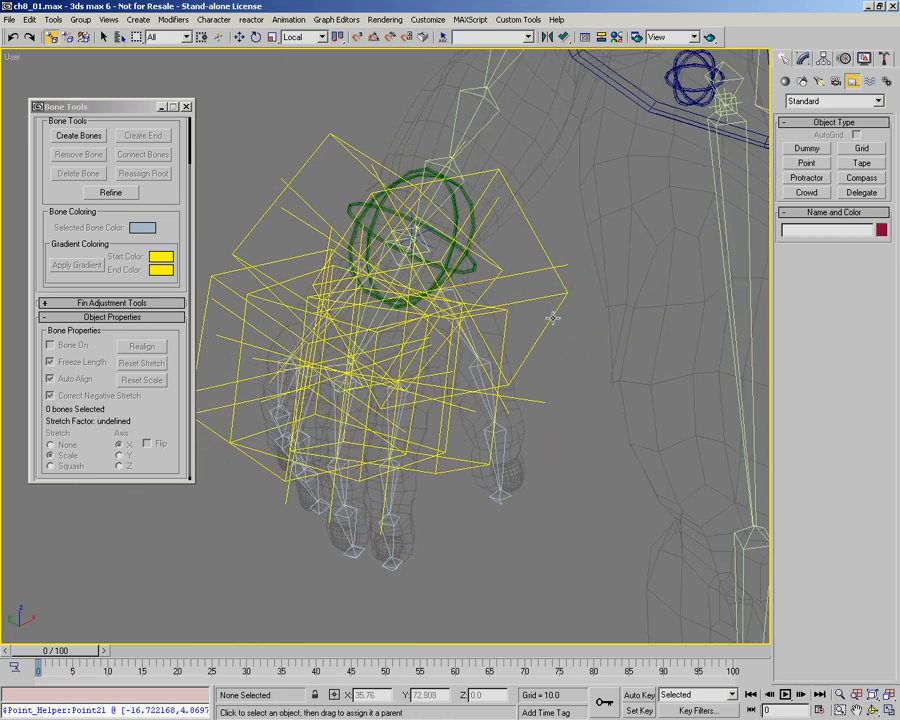
{"action": "left_click", "coordinate": [553, 316]}
{"action": "left_click", "coordinate": [803, 58]}
{"action": "double_click", "coordinate": [843, 286]}
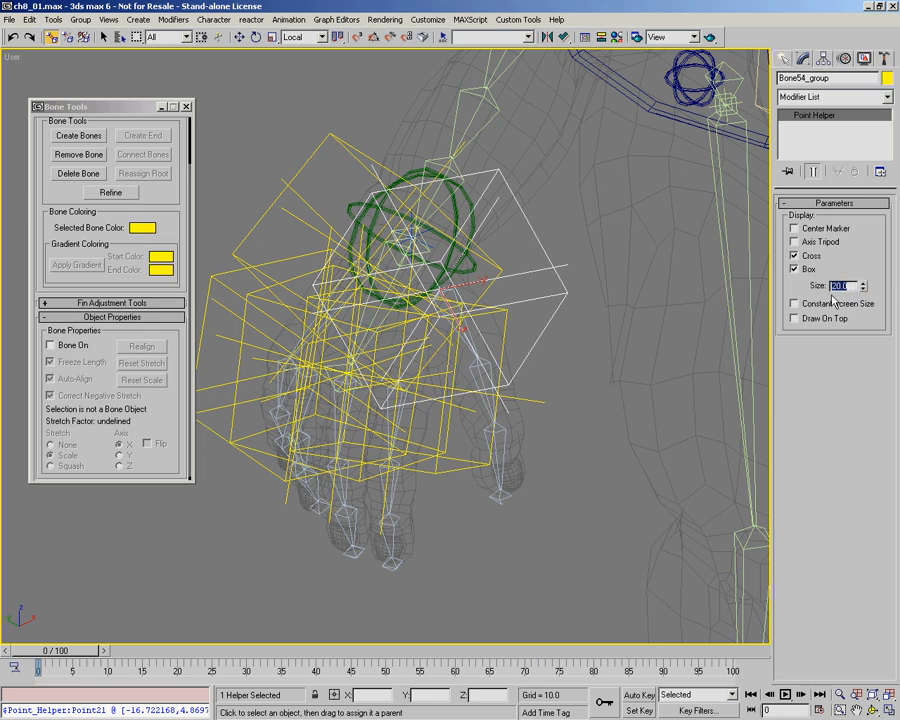
{"action": "type", "text": "2"}
{"action": "key", "text": "Return"}
Step: Resize the index and middle fingers' group point helpers to 2.0 each
{"action": "left_click", "coordinate": [507, 332]}
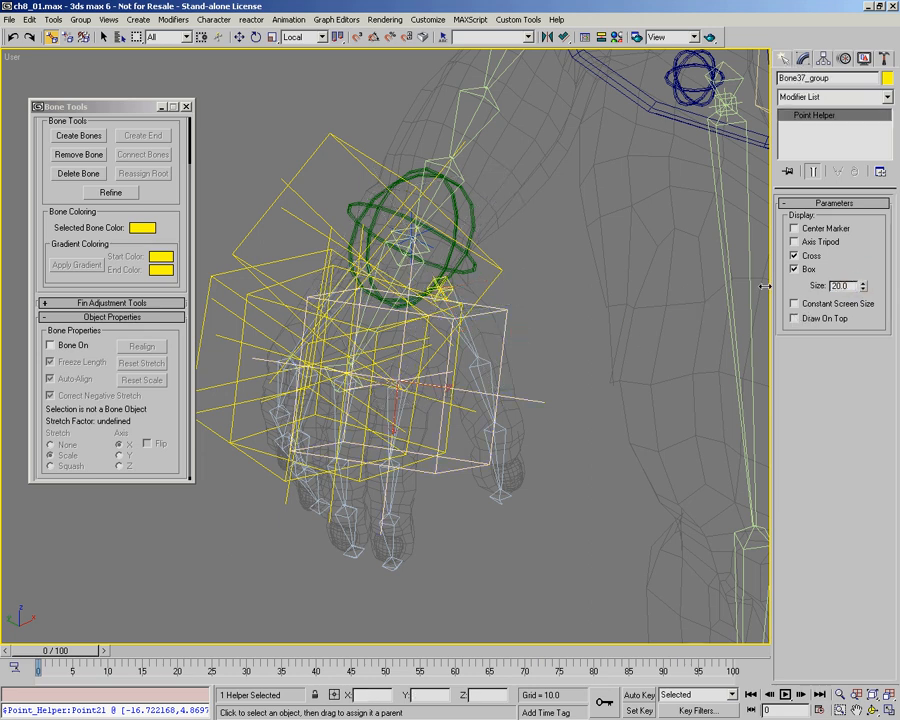
{"action": "double_click", "coordinate": [851, 287]}
{"action": "type", "text": "2"}
{"action": "key", "text": "Return"}
{"action": "left_click", "coordinate": [450, 413]}
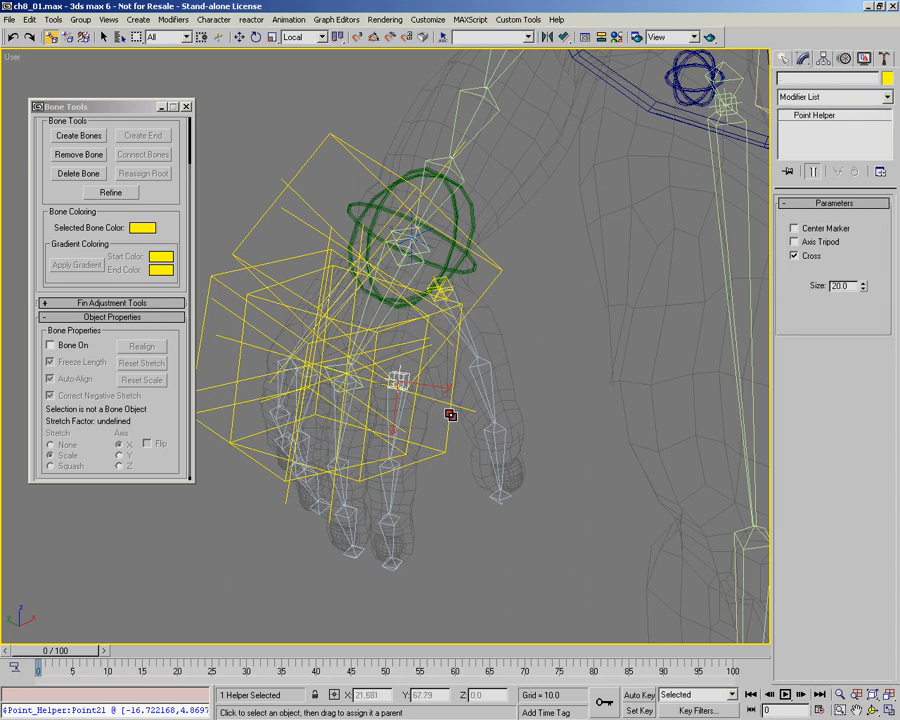
{"action": "double_click", "coordinate": [851, 287]}
{"action": "type", "text": "2"}
{"action": "key", "text": "Return"}
Step: Resize the ring and little fingers' group point helpers to 2.0 each
{"action": "left_click", "coordinate": [413, 410]}
{"action": "double_click", "coordinate": [851, 287]}
{"action": "type", "text": "2"}
{"action": "key", "text": "Return"}
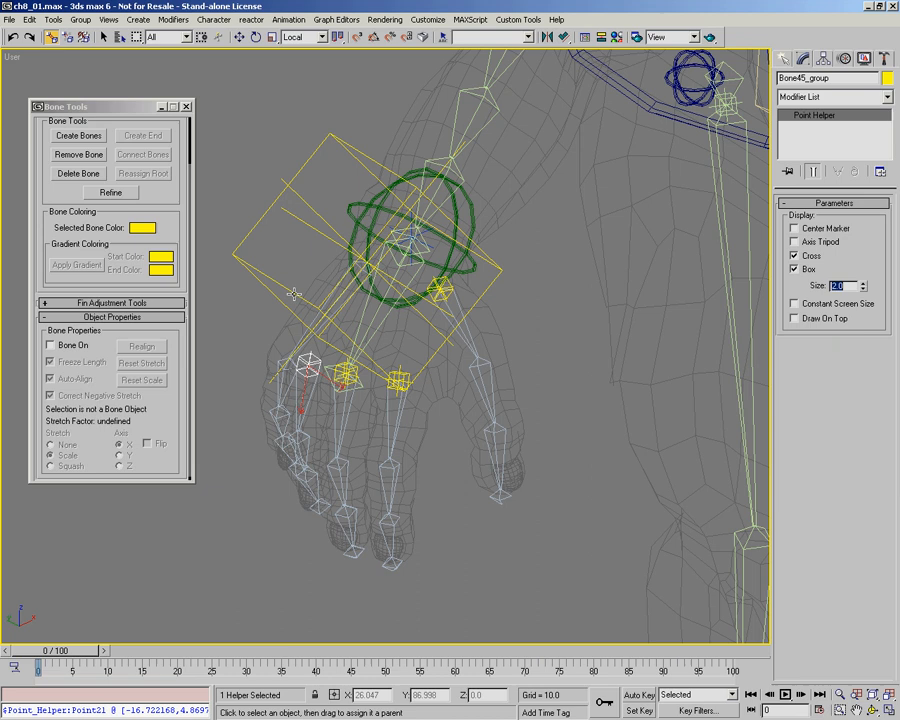
{"action": "left_click", "coordinate": [295, 290]}
{"action": "double_click", "coordinate": [853, 286]}
{"action": "type", "text": "2"}
{"action": "key", "text": "Return"}
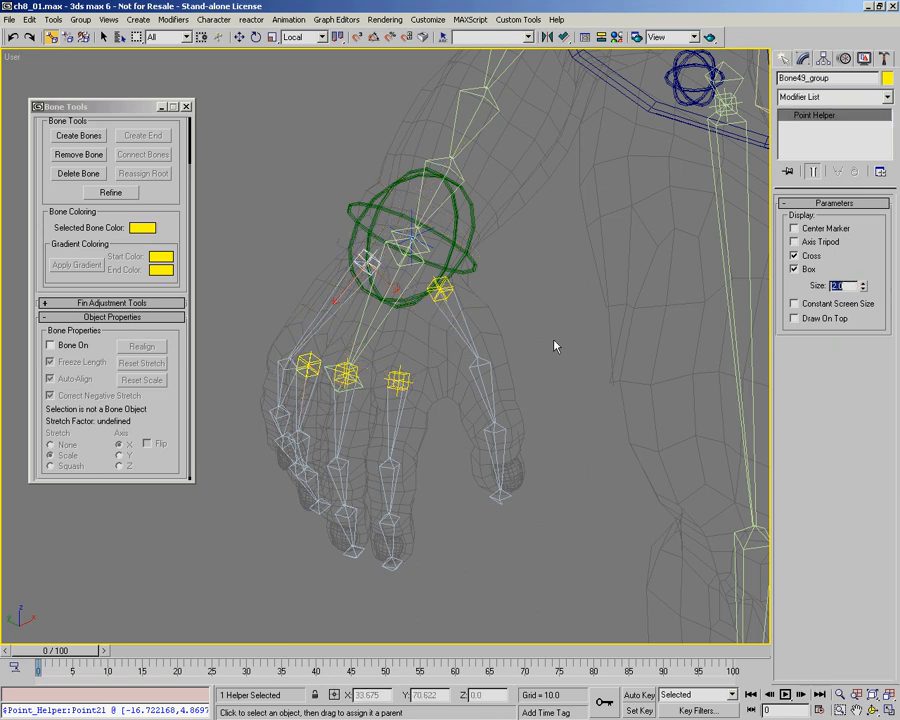
Step: Check the hierarchy from the index finger's root bone up through its group helper to the palm bone
{"action": "middle_click_drag", "start_coordinate": [531, 347], "coordinate": [470, 281], "text": "alt"}
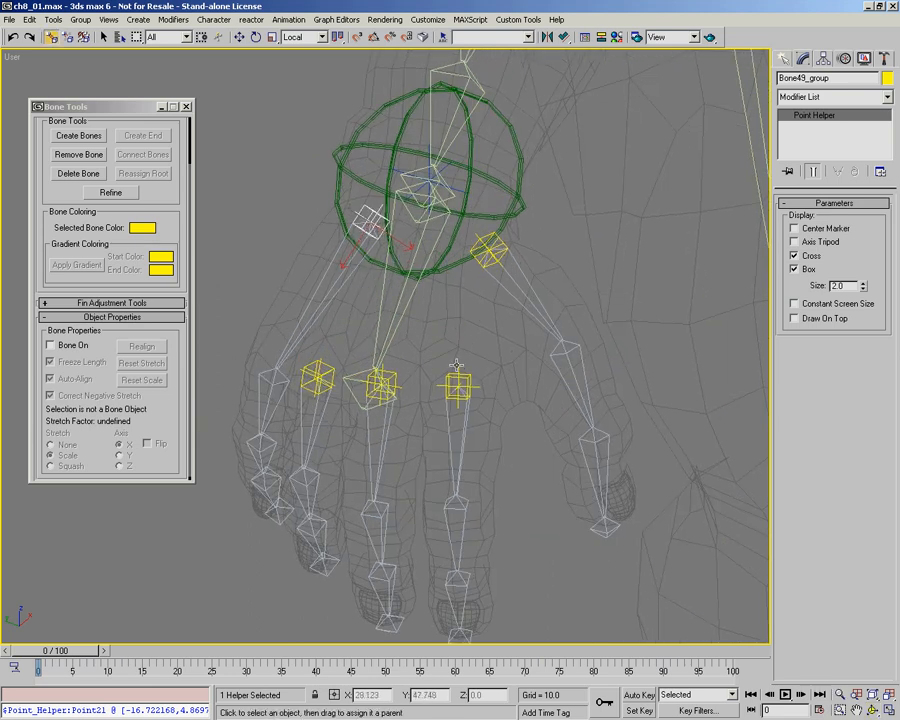
{"action": "left_click", "coordinate": [462, 432]}
{"action": "right_click", "coordinate": [505, 500]}
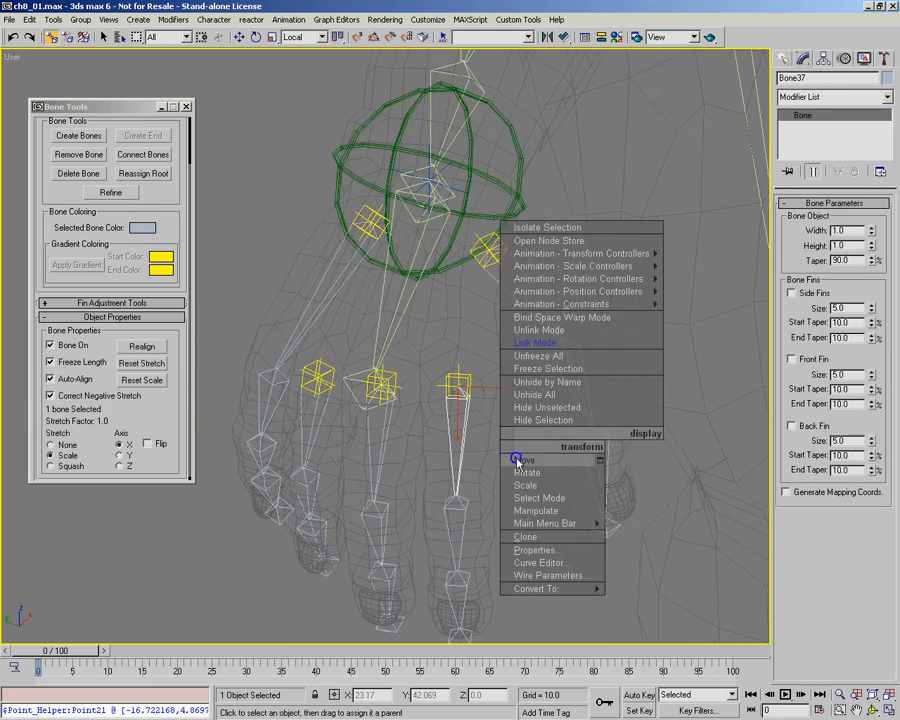
{"action": "left_click", "coordinate": [514, 514]}
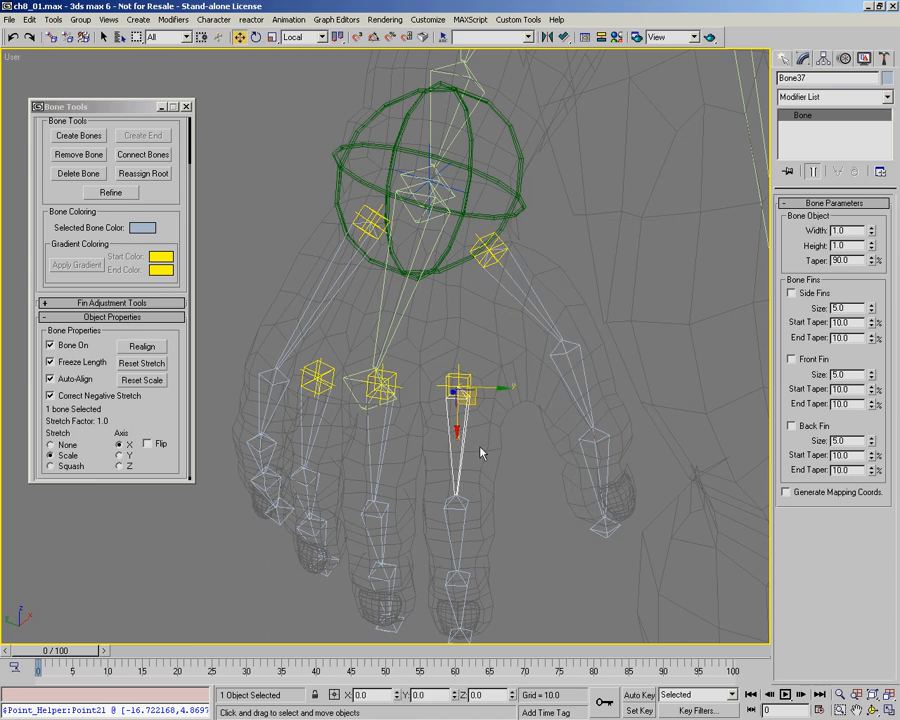
{"action": "key", "text": "Page_Up"}
{"action": "key", "text": "Page_Up"}
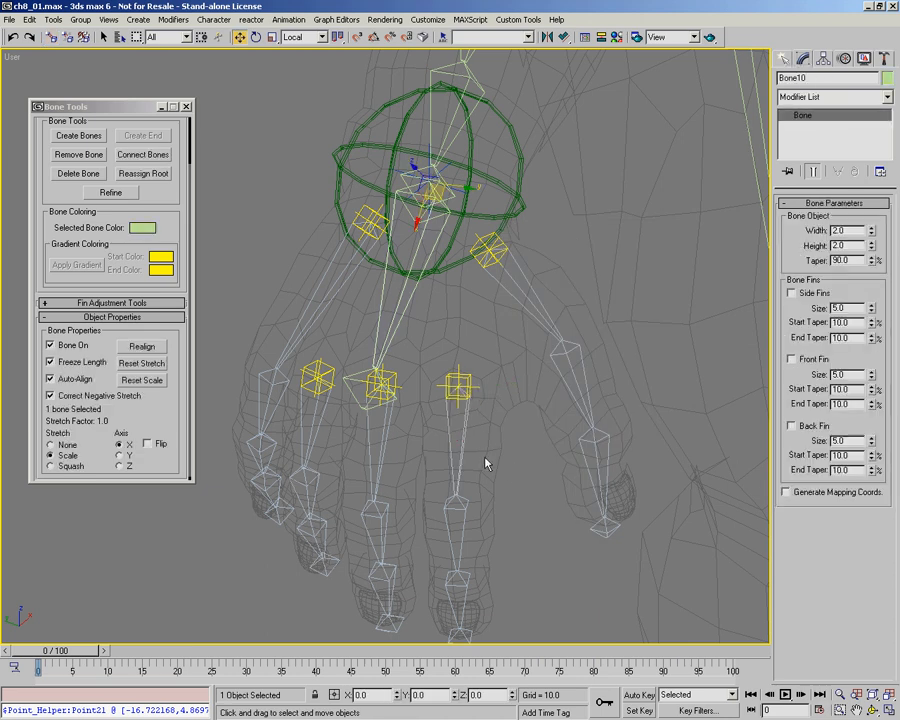
{"action": "key", "text": "Page_Down"}
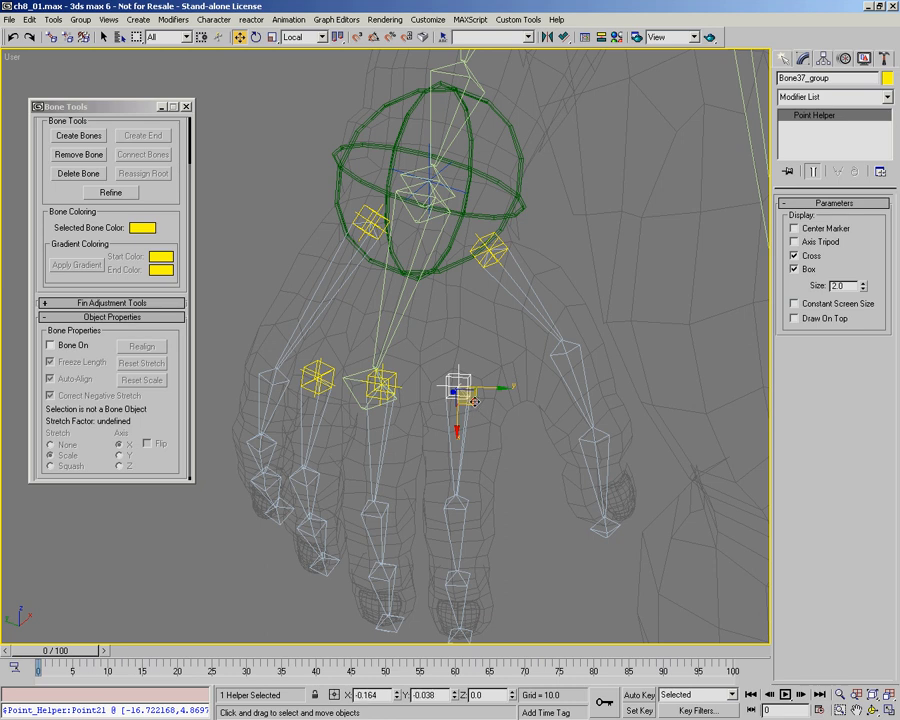
Step: Test-move the middle finger's group helper, and reset the palm bone's stretch
{"action": "left_click", "coordinate": [394, 372]}
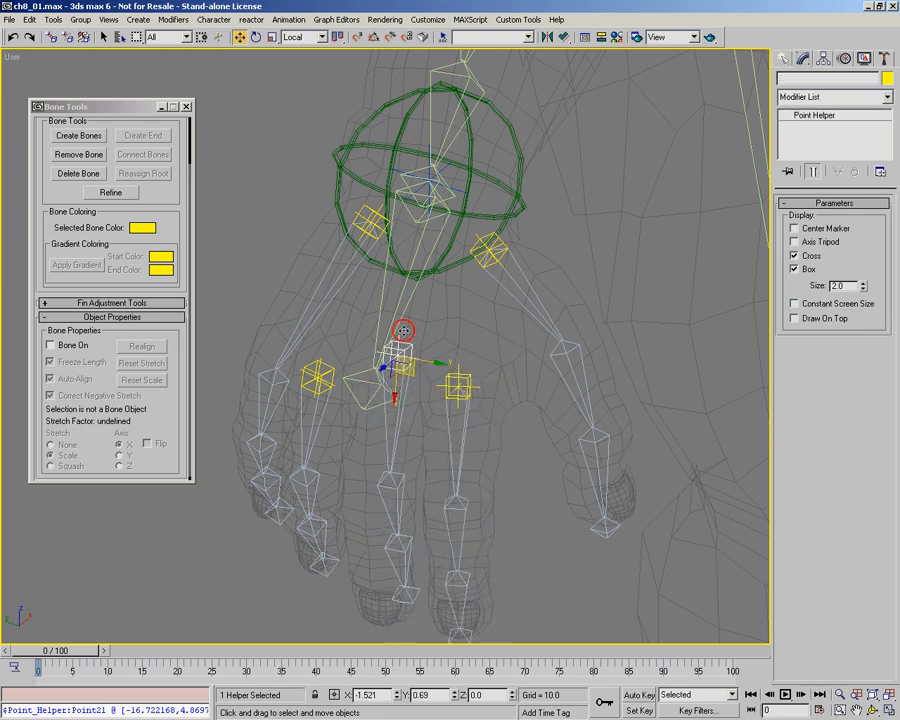
{"action": "left_click", "coordinate": [398, 337]}
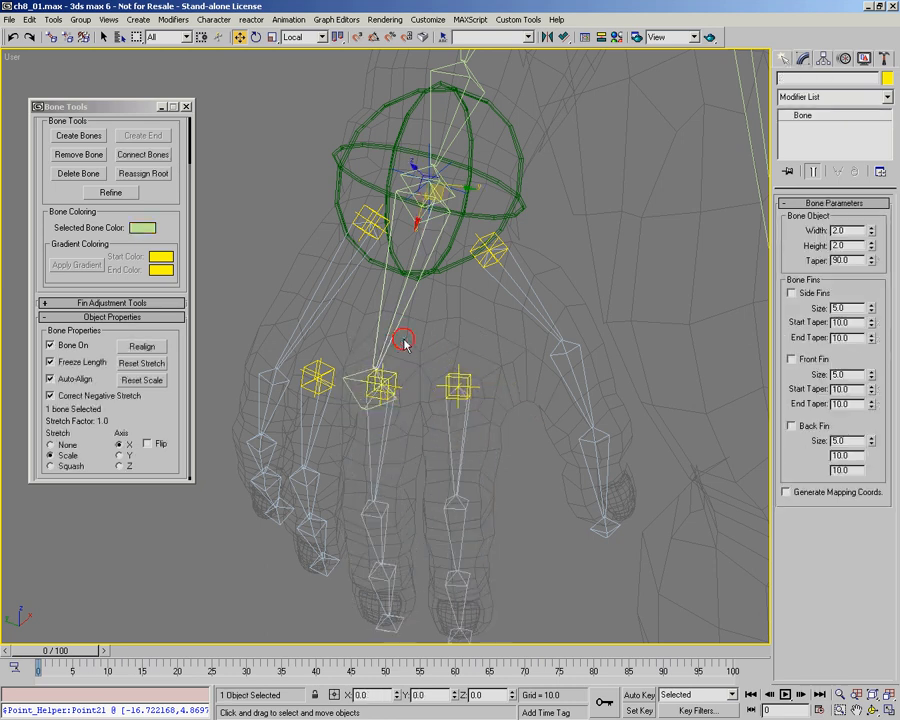
{"action": "left_click", "coordinate": [142, 364]}
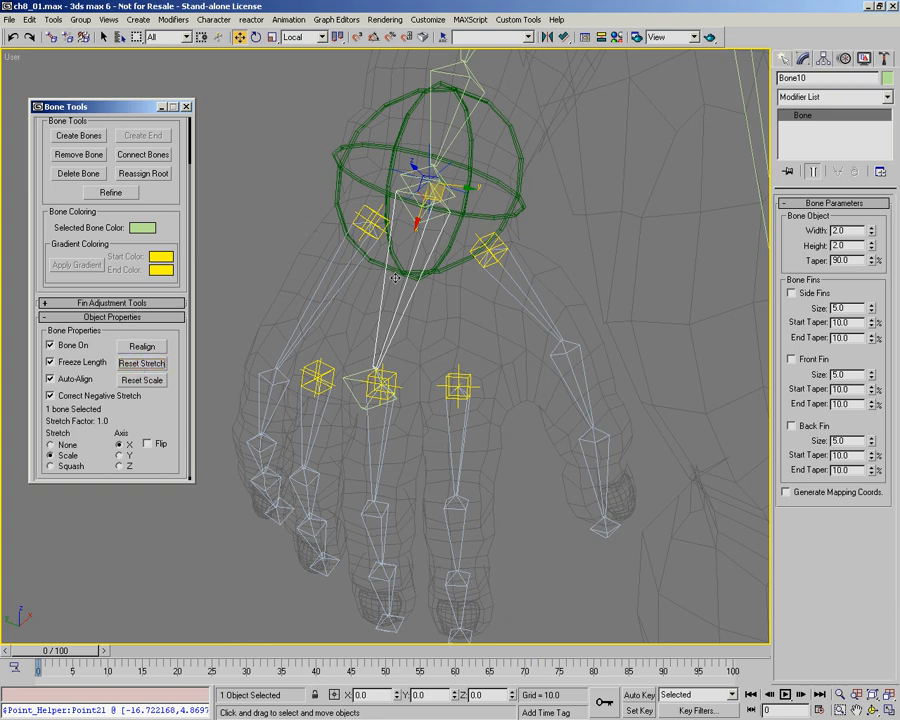
Step: Close the Bone Tools window and bring the whole character into view
{"action": "scroll", "coordinate": [395, 278], "scroll_direction": "down", "scroll_amount": 3}
{"action": "middle_click_drag", "start_coordinate": [412, 308], "coordinate": [297, 328], "text": "ctrl+alt"}
{"action": "middle_click_drag", "start_coordinate": [308, 324], "coordinate": [338, 315], "text": "ctrl+alt"}
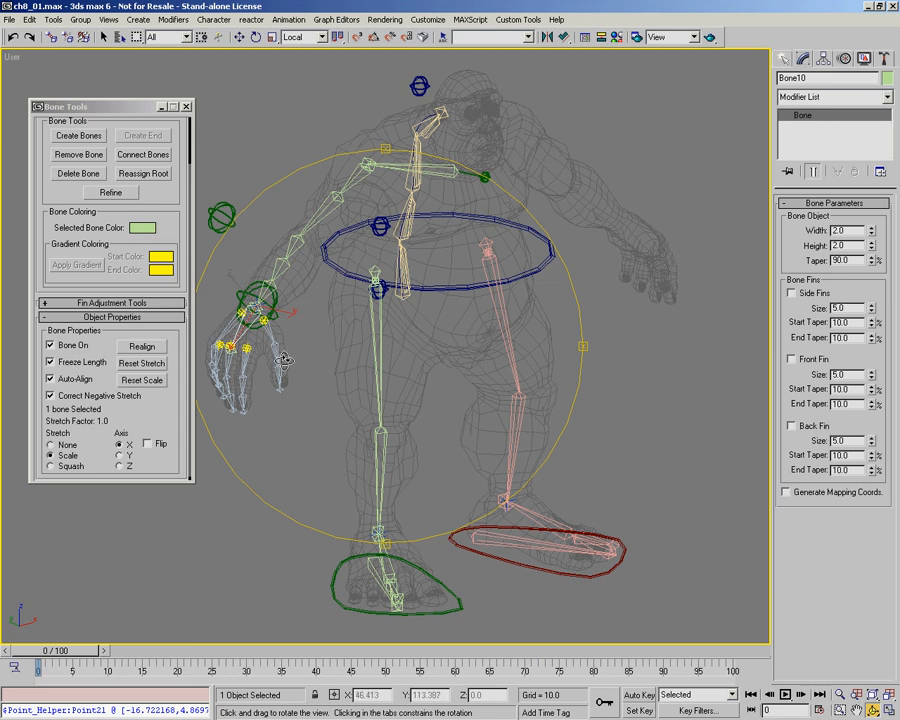
{"action": "key", "text": "w"}
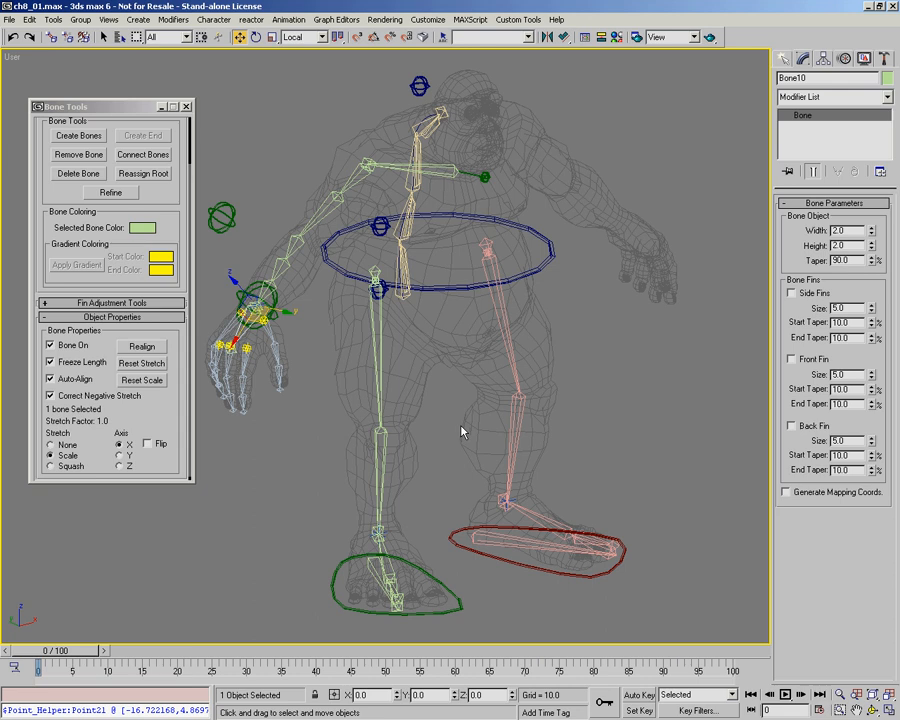
{"action": "left_click", "coordinate": [186, 109]}
{"action": "middle_click_drag", "start_coordinate": [390, 313], "coordinate": [343, 317]}
{"action": "right_click", "coordinate": [400, 387]}
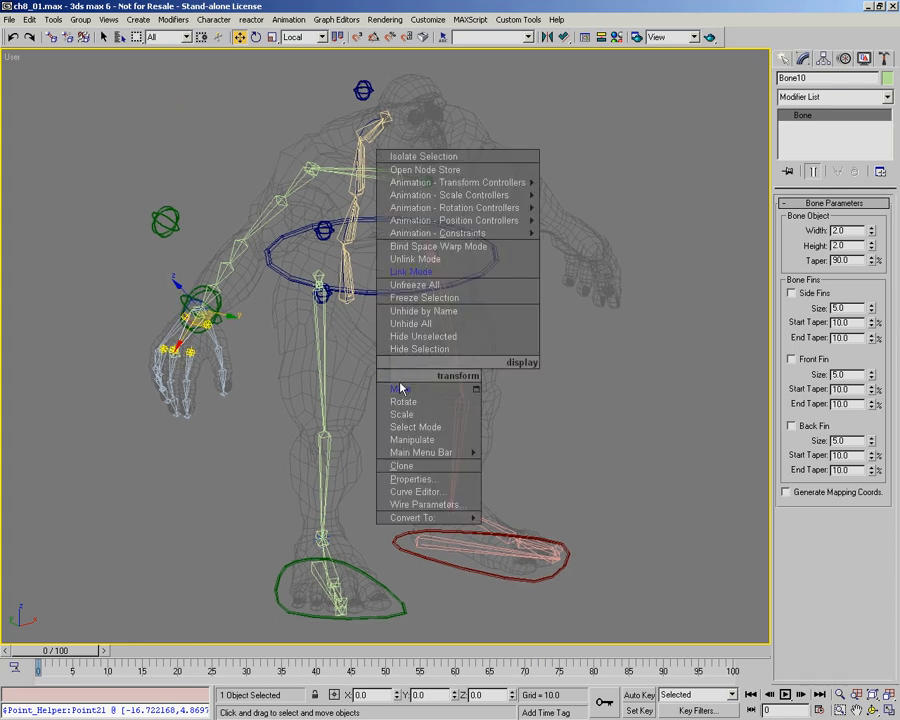